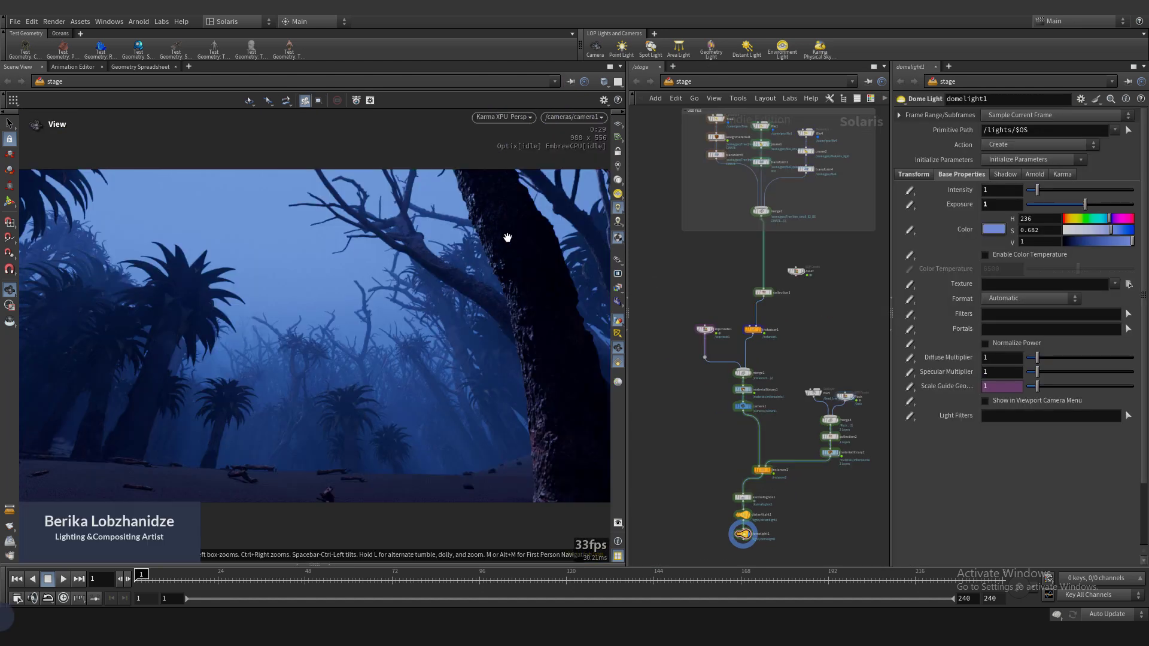
key("shift+r")
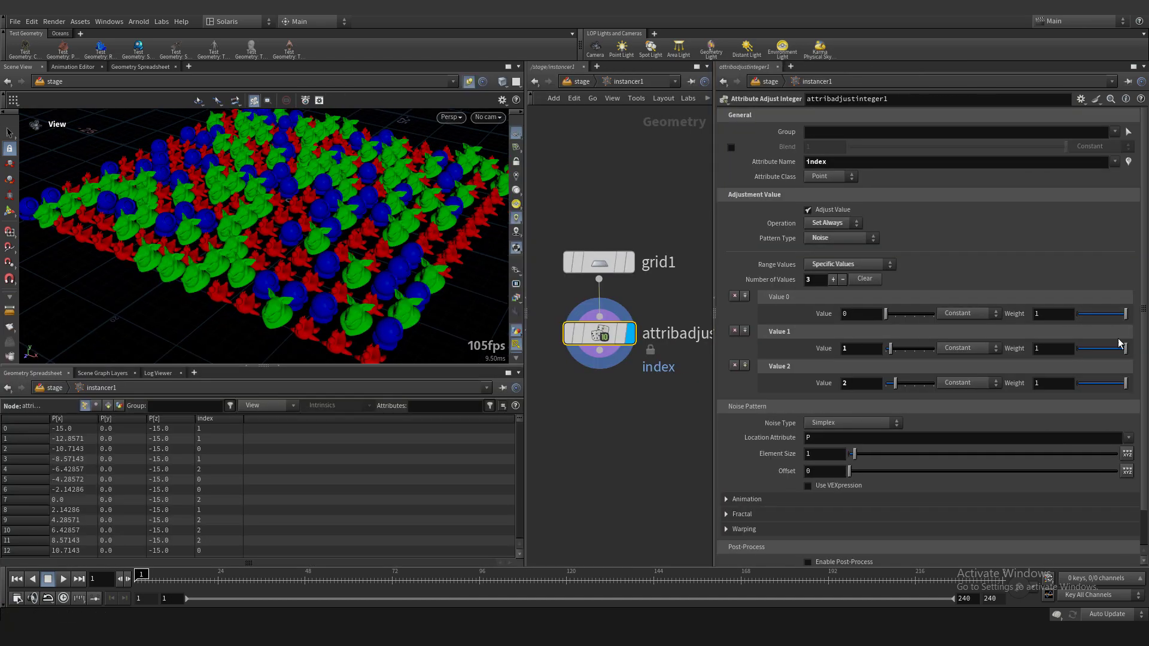
middle_click_drag(1052, 378, 1051, 358)
left_click_drag(854, 455, 893, 454)
key("Tab")
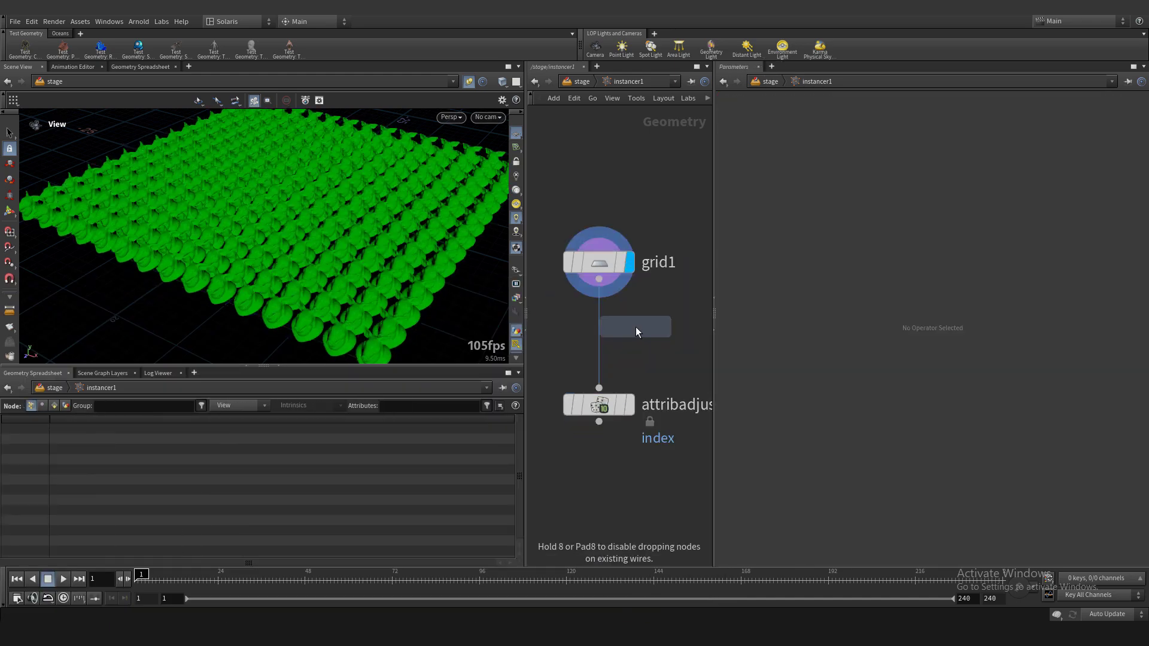
left_click(636, 326)
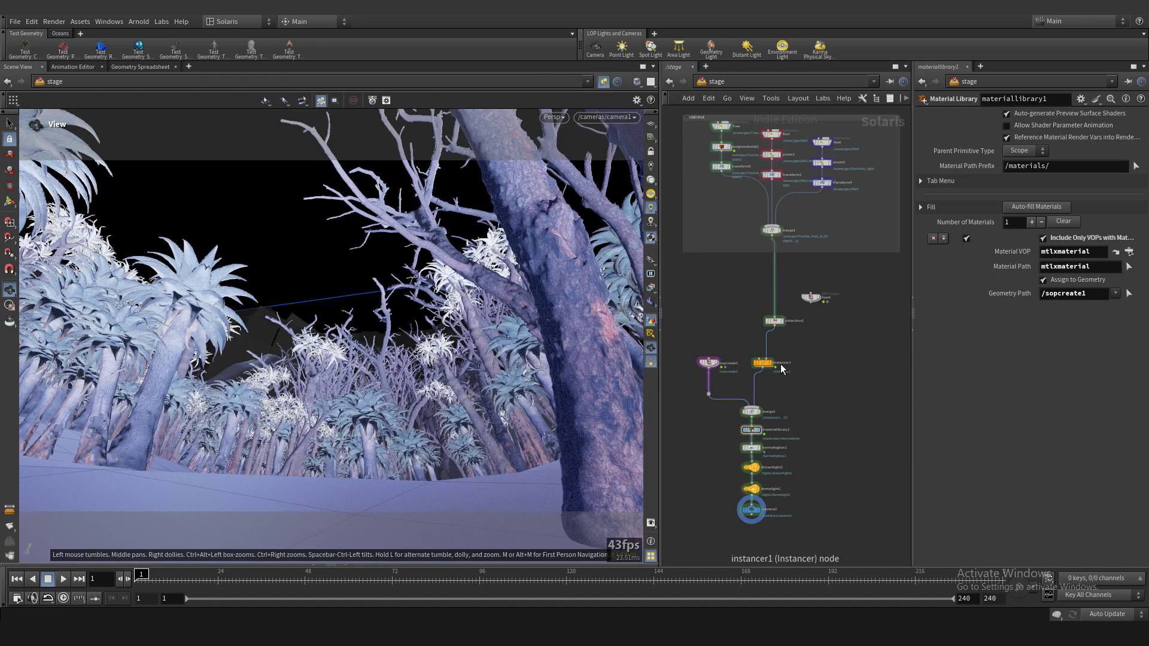
double_click(755, 367)
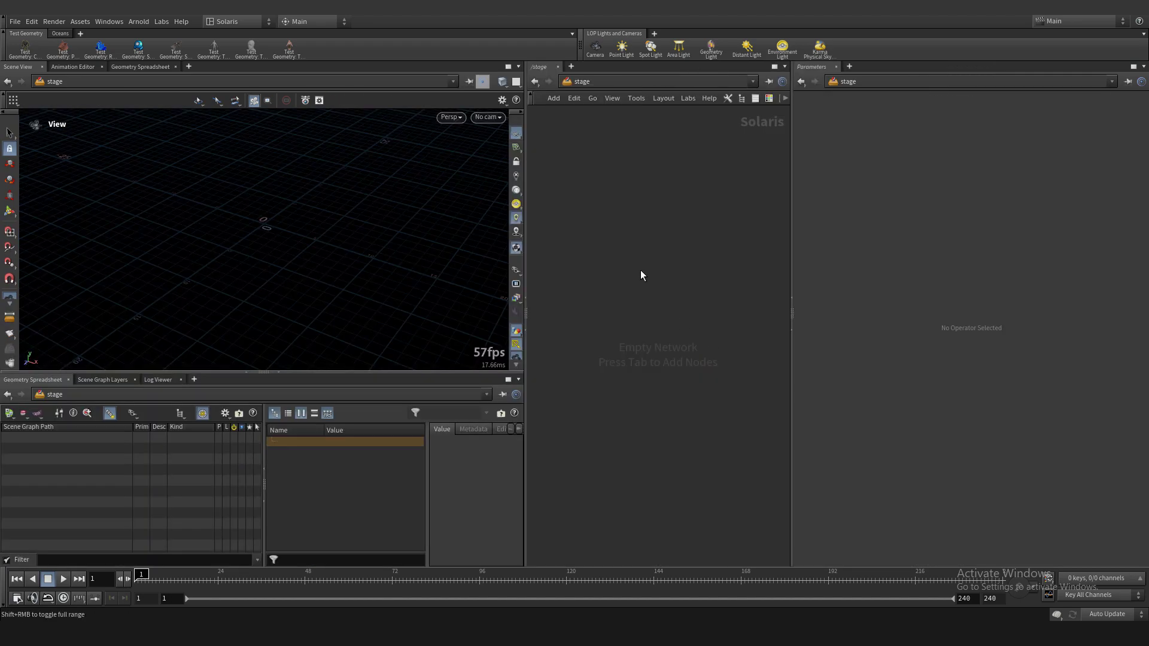
- Add a SOP Create node named Asset to the empty stage and go inside its geometry network
key("Tab")
type("sopc")
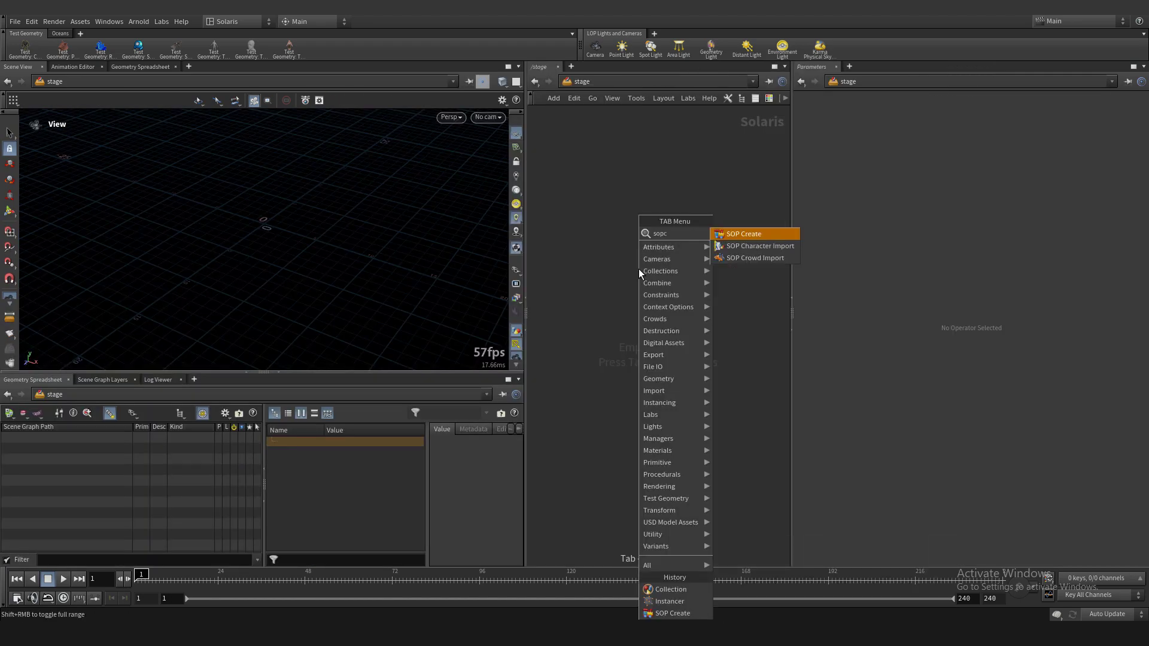
key("Return")
left_click(638, 268)
type("As")
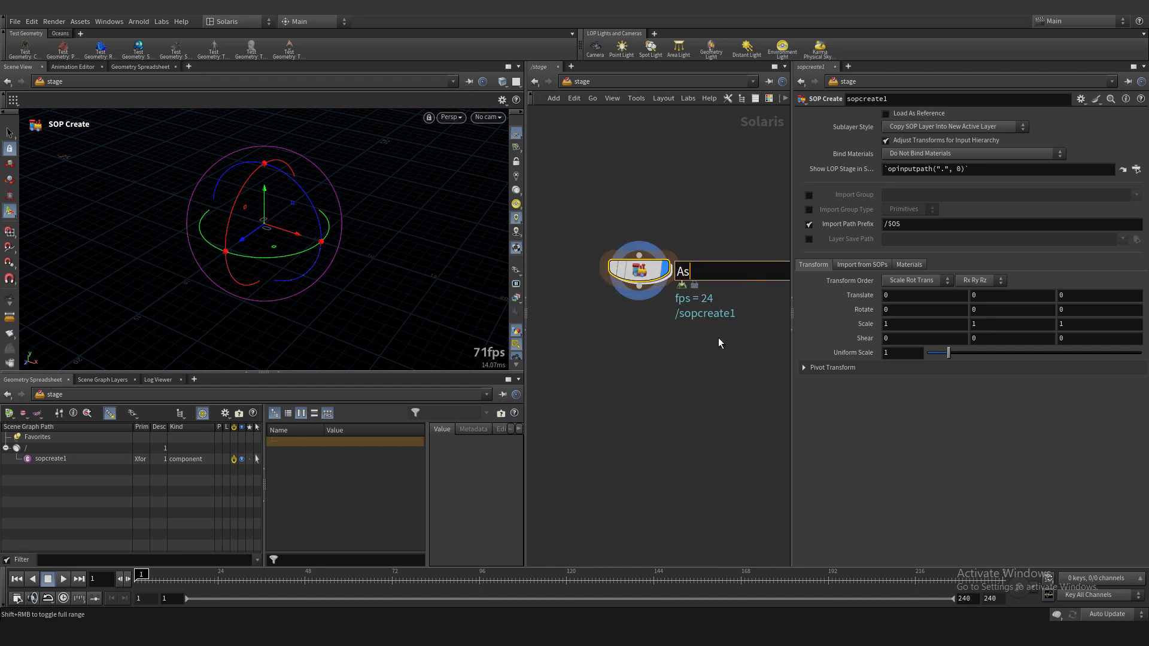
type("set")
key("Return")
double_click(639, 275)
- Add a Rubber Toy test geometry below the first sub-network input and turn off its Add Shader option
scroll(614, 336, "up", 5)
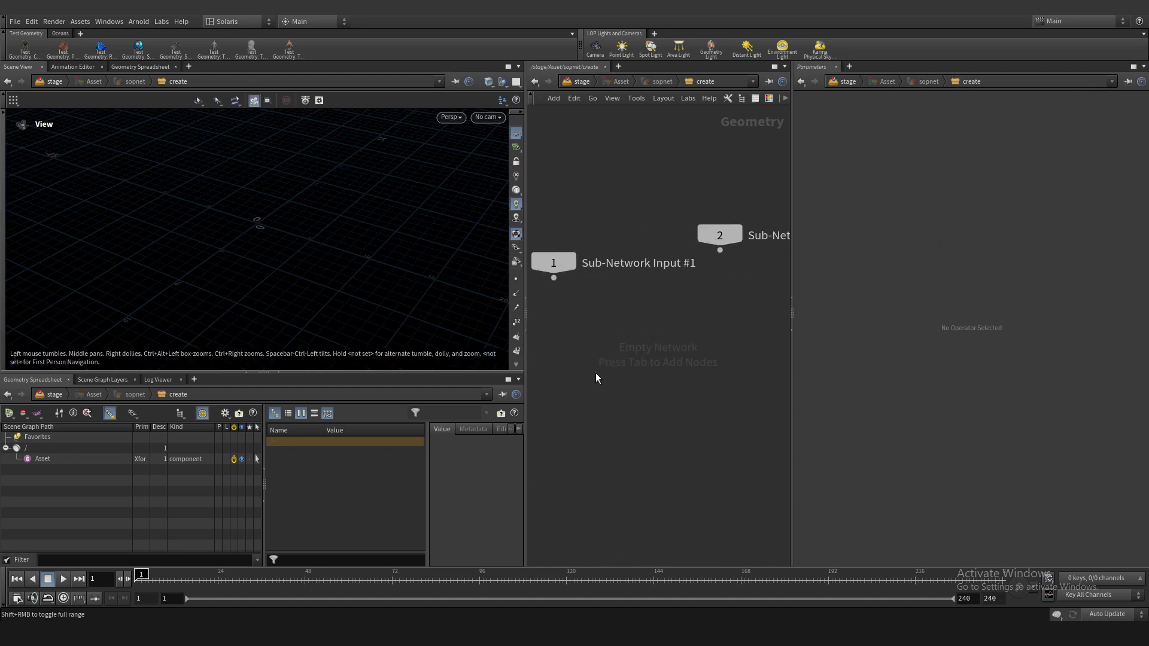
key("Tab")
type("rub")
key("Return")
left_click(595, 374)
middle_click_drag(613, 329, 699, 298)
key("space+g")
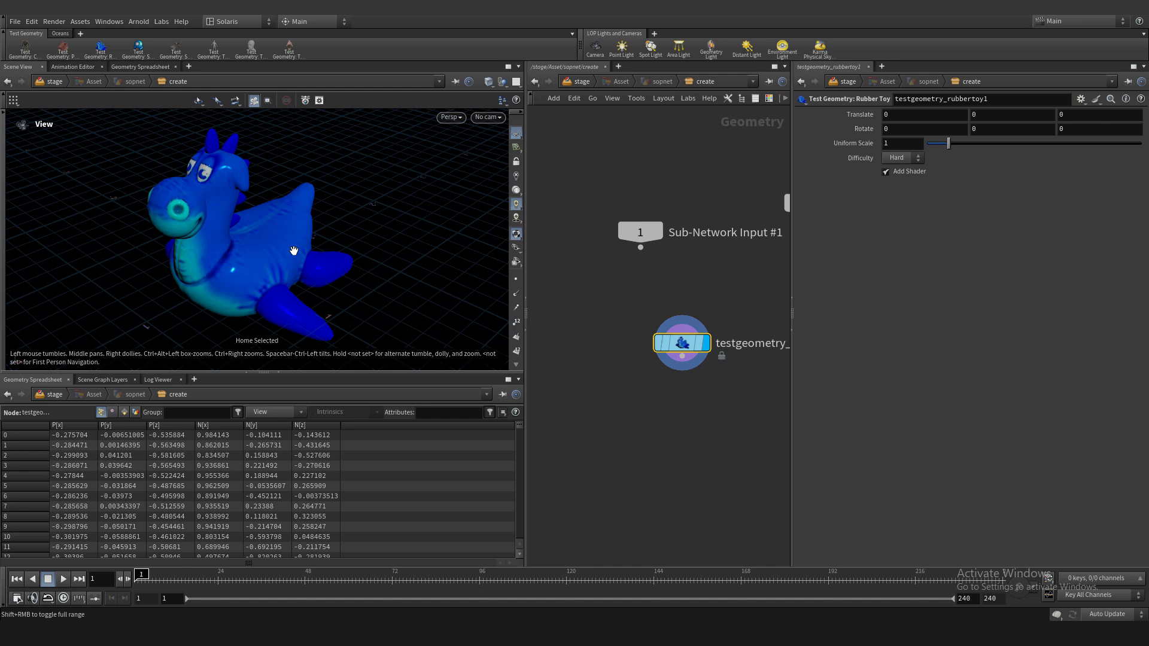
left_click_drag(682, 343, 640, 323)
left_click(886, 172)
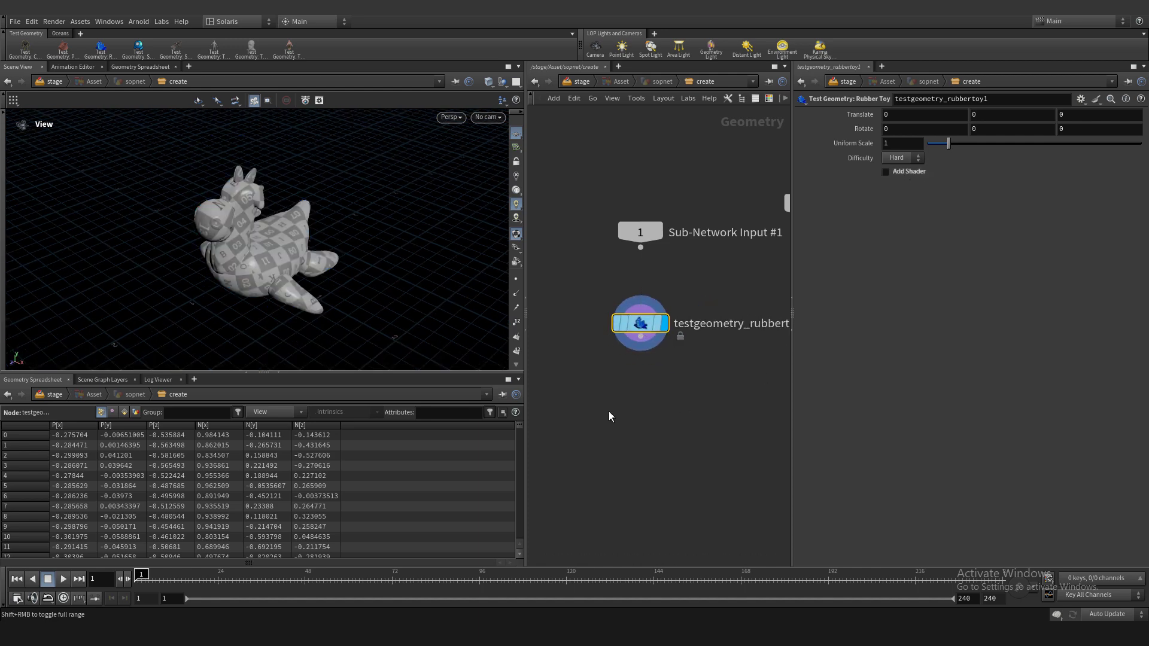
- Add a Color node after the rubber toy and set its colour to red (1, 0, 0)
key("Tab")
type("col")
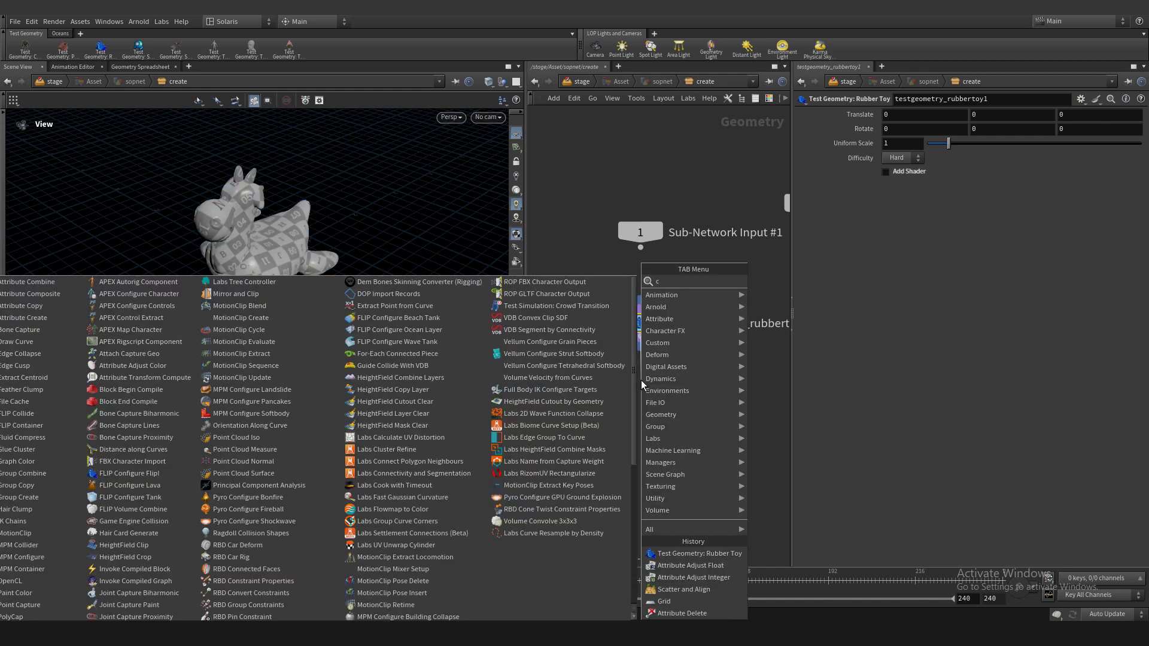
key("Return")
left_click(641, 380)
double_click(1019, 187)
type("0")
key("Tab")
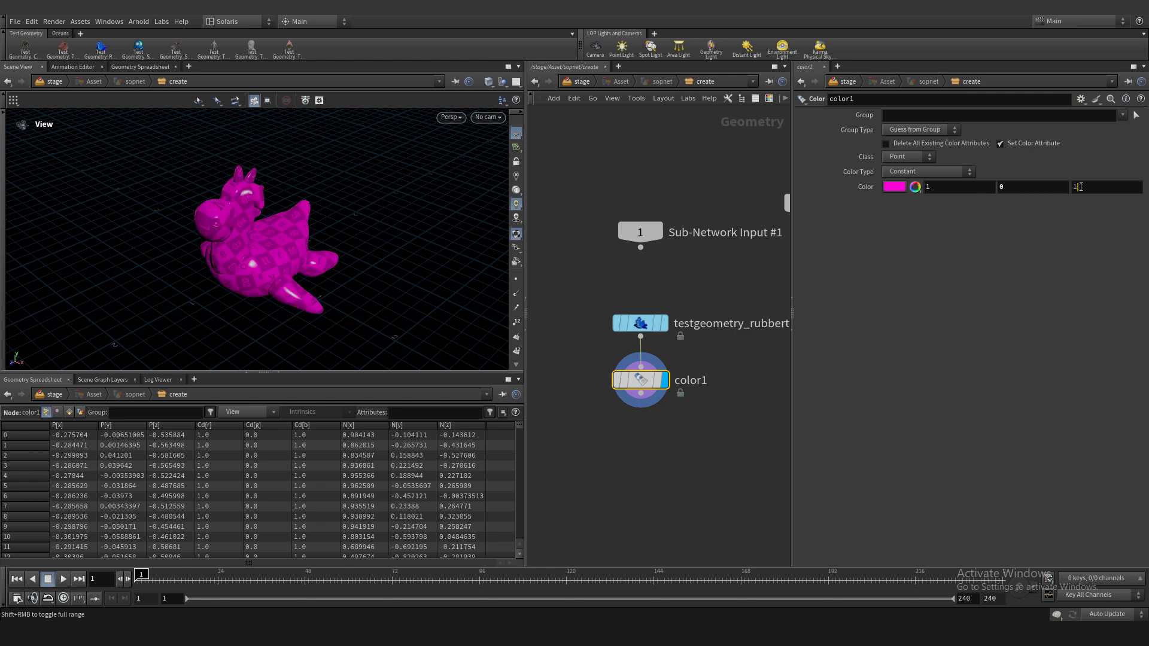
type("0")
key("Return")
- Add a Match Size node after the Color node and set Justify Y to Min so the toy sits on the ground
scroll(270, 207, "down", 1)
middle_click_drag(780, 491, 770, 413)
key("Tab")
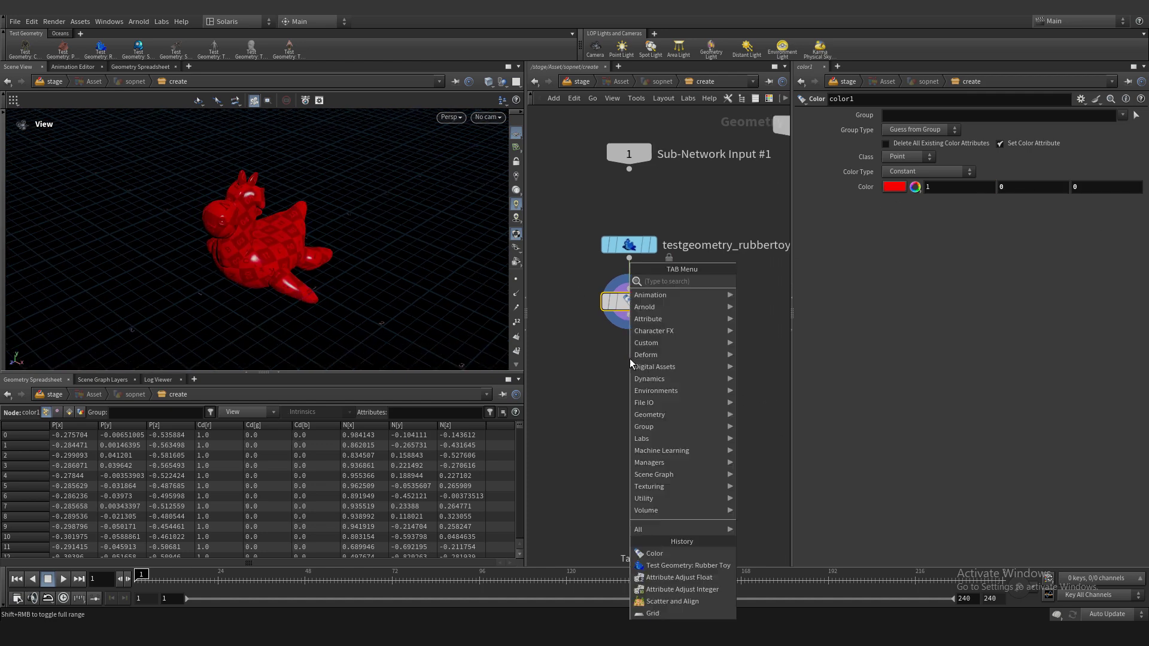
type("mat")
key("Down")
key("Return")
left_click(630, 359)
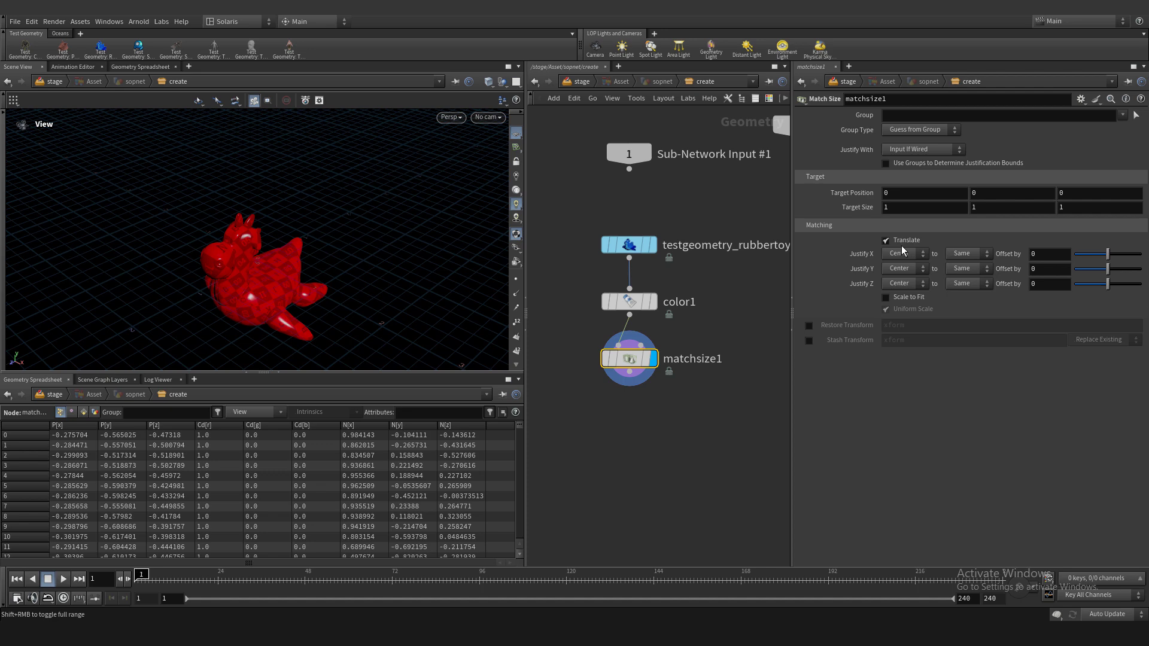
left_click(908, 272)
left_click(903, 285)
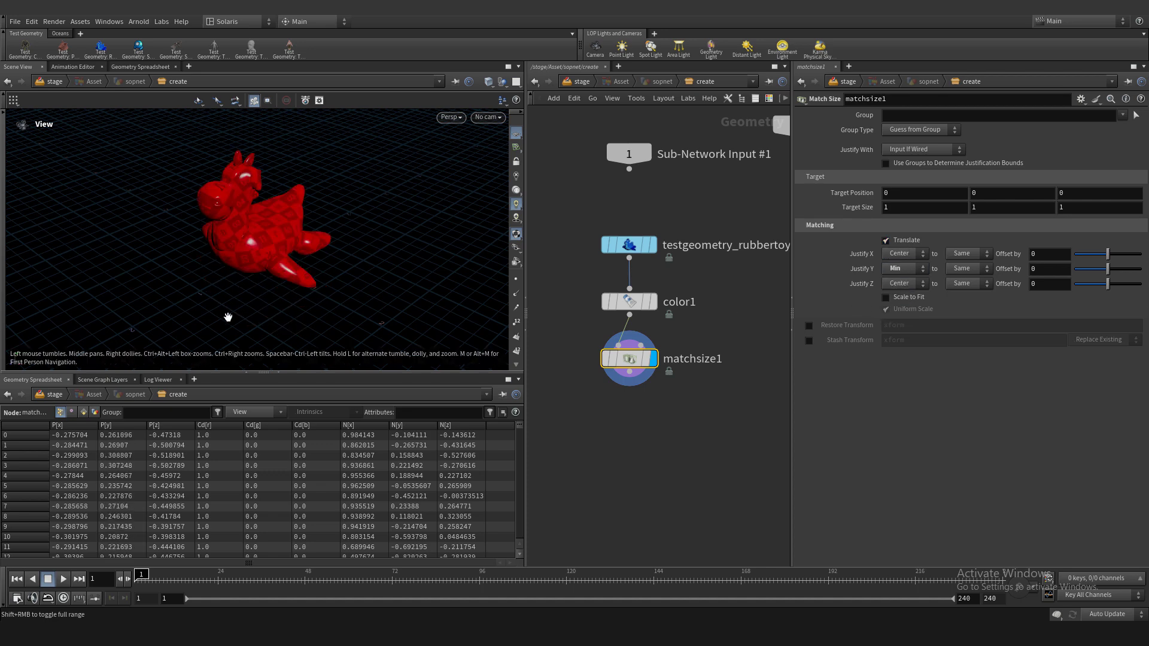
left_click_drag(228, 318, 252, 191)
key("b")
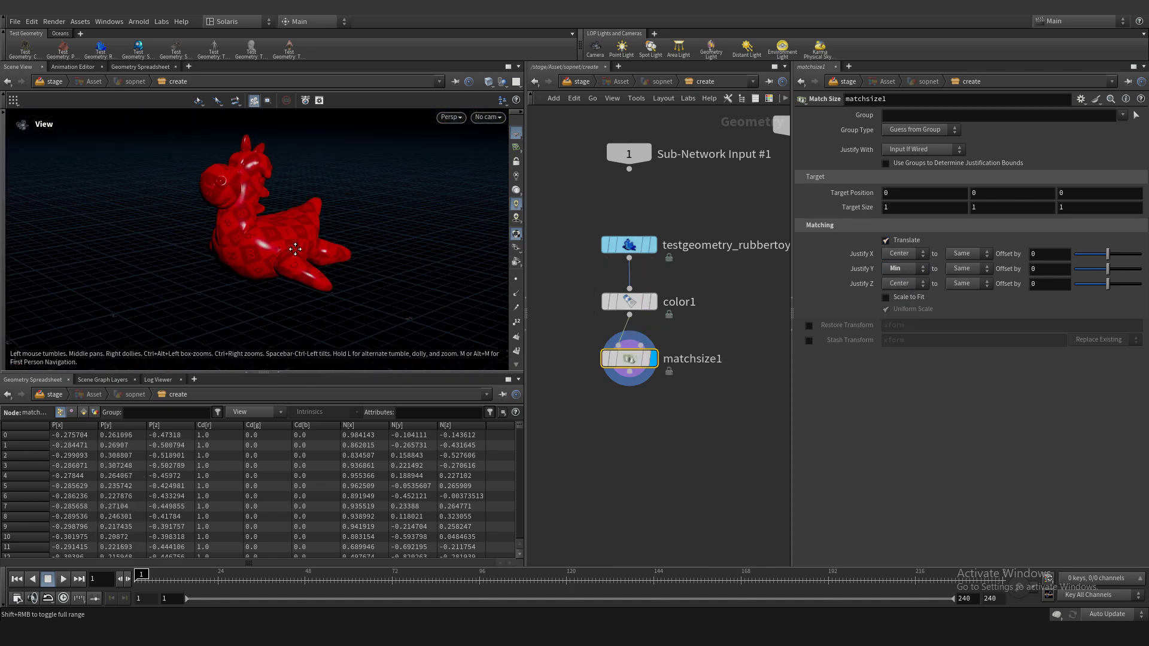
- Add a Name node after the Match Size node and set its name value to /scene/geo/toy
key("Tab")
type("name")
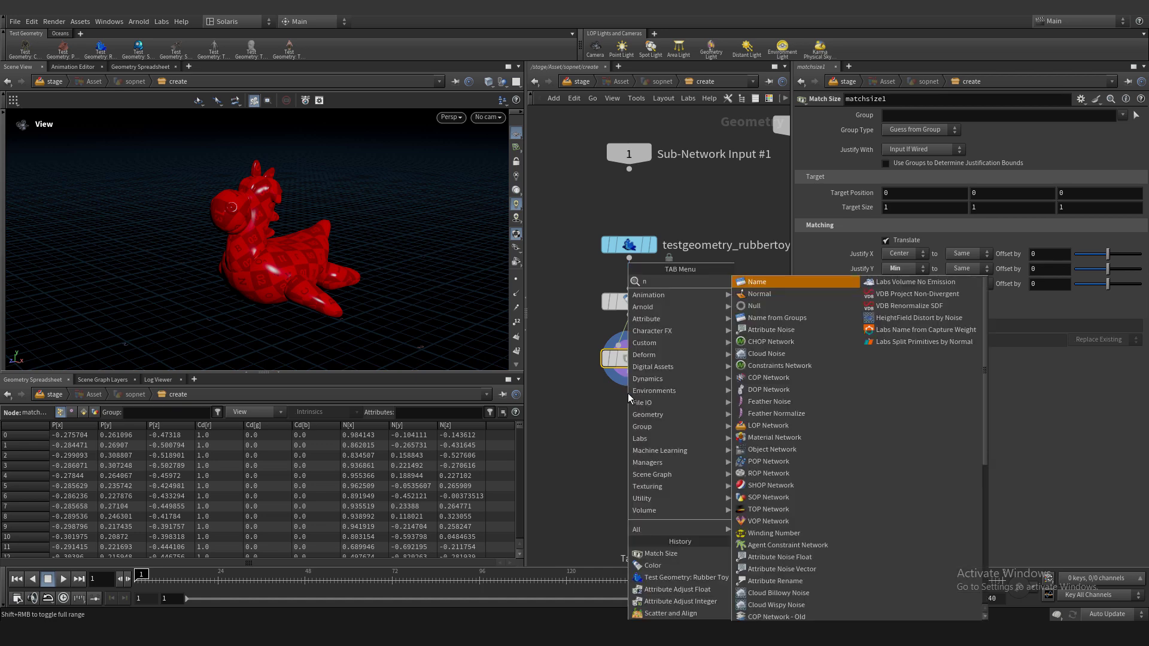
key("Return")
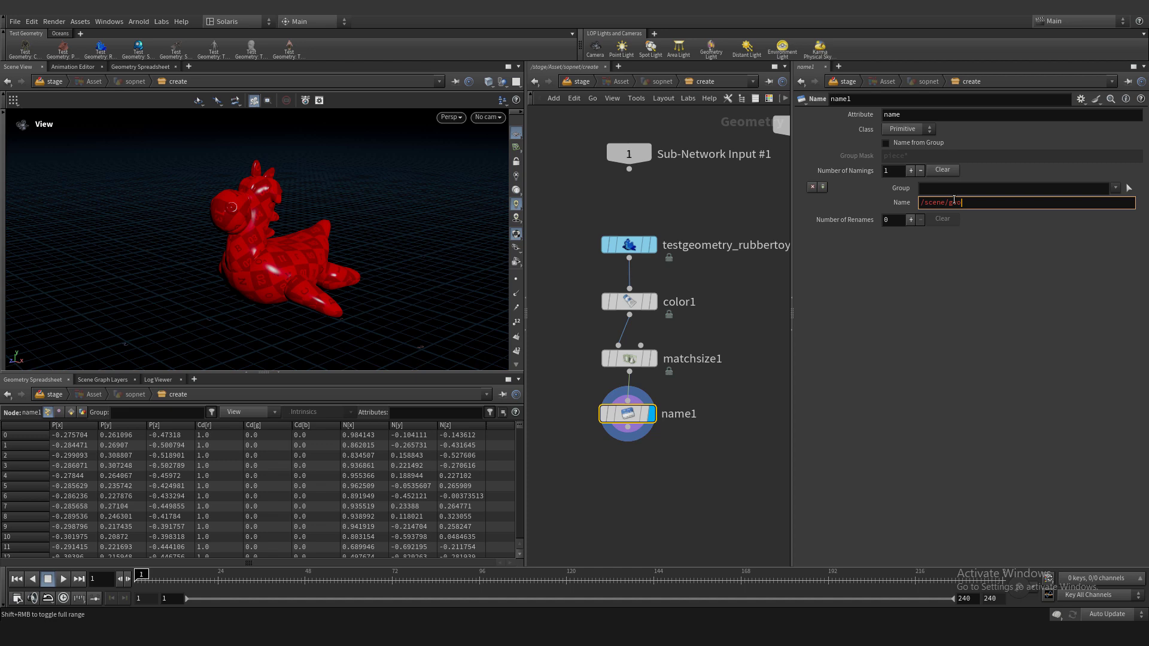
- Add a Merge node fed by the Name node's output and set it as the displayed node
middle_click_drag(641, 492, 629, 407)
scroll(626, 395, "down", 1)
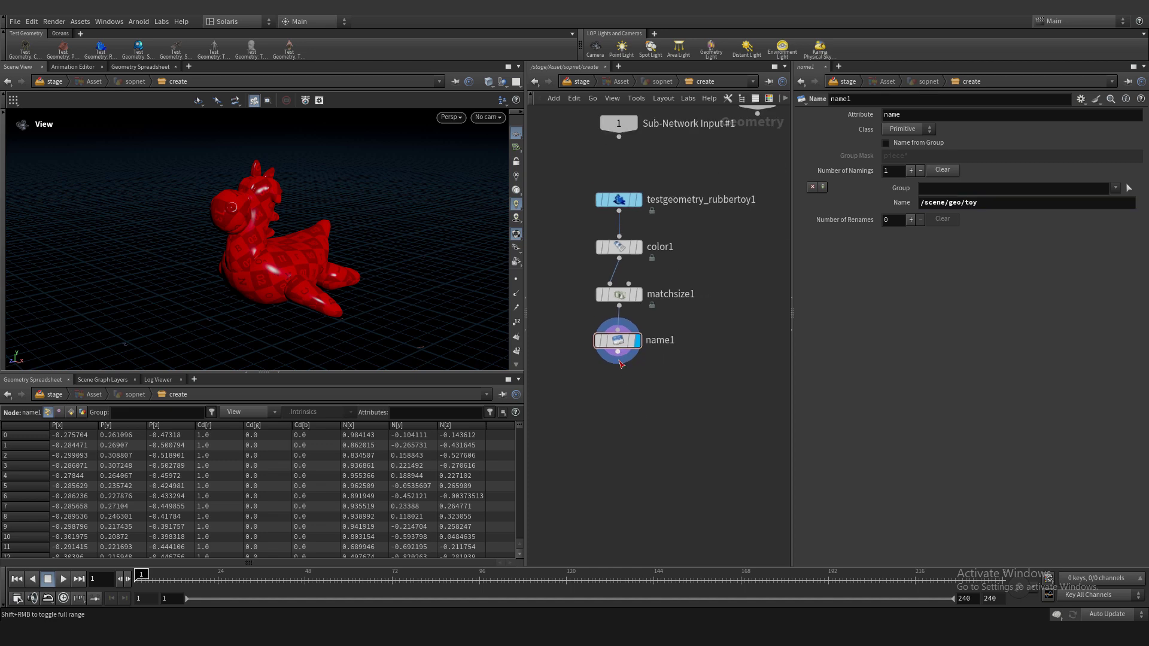
left_click(618, 353)
key("Tab")
type("merge")
key("Return")
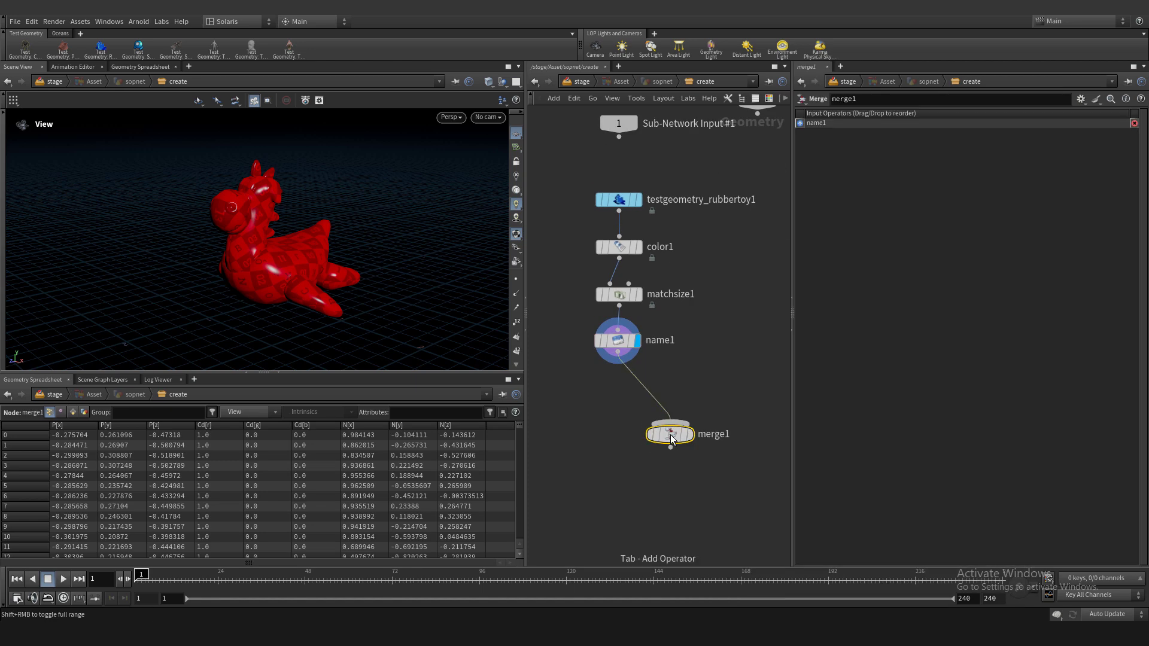
left_click(684, 454)
key("h")
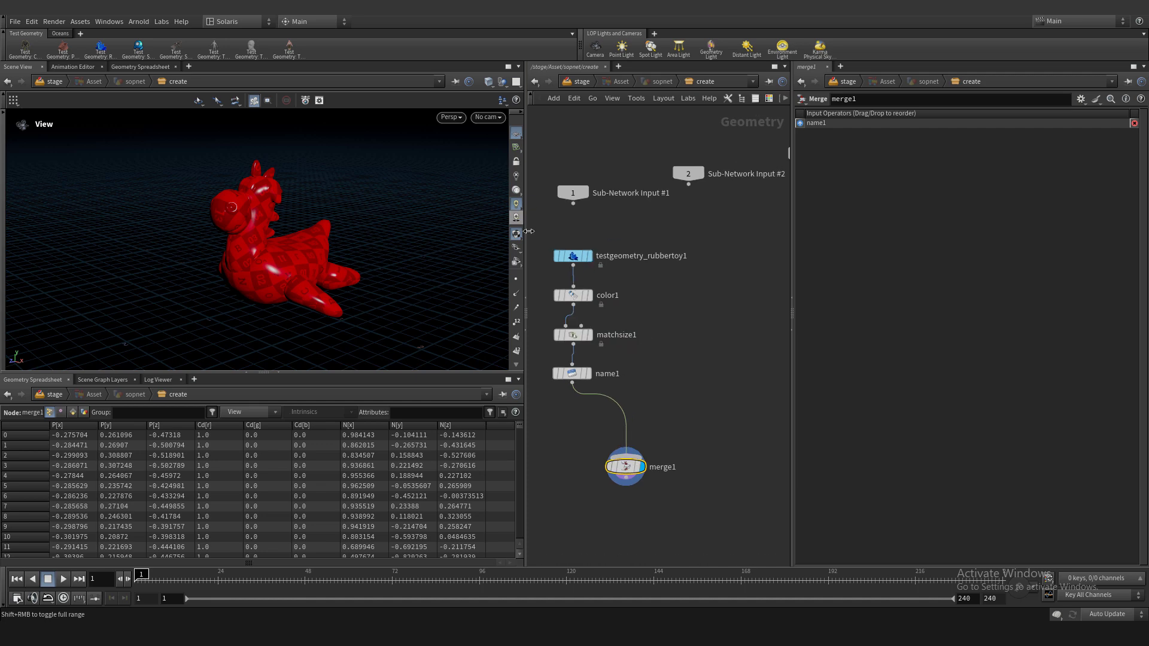
- Duplicate the rubber toy, Color, Match Size and Name nodes as a second chain beside the first
left_click_drag(601, 393, 602, 394)
left_click_drag(570, 375, 696, 376, "alt")
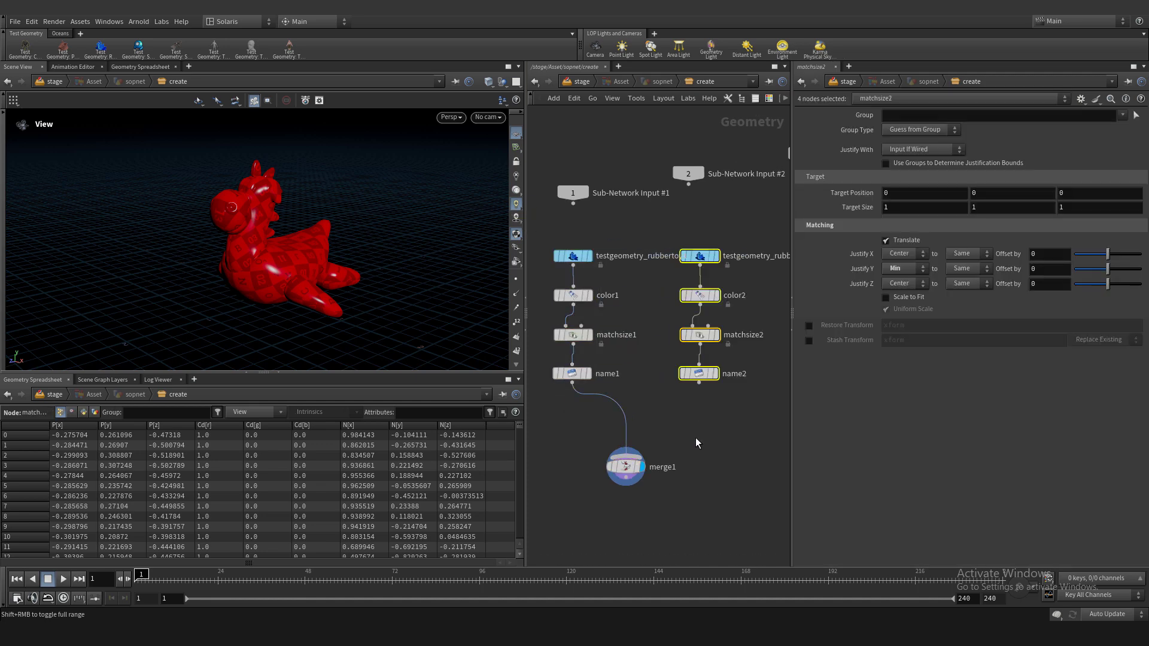
left_click(695, 437)
middle_click_drag(695, 376, 677, 390)
- Replace the duplicated rubber toy with a Pig Head test geometry feeding the second Color node
left_click(689, 272)
key("Delete")
key("Tab")
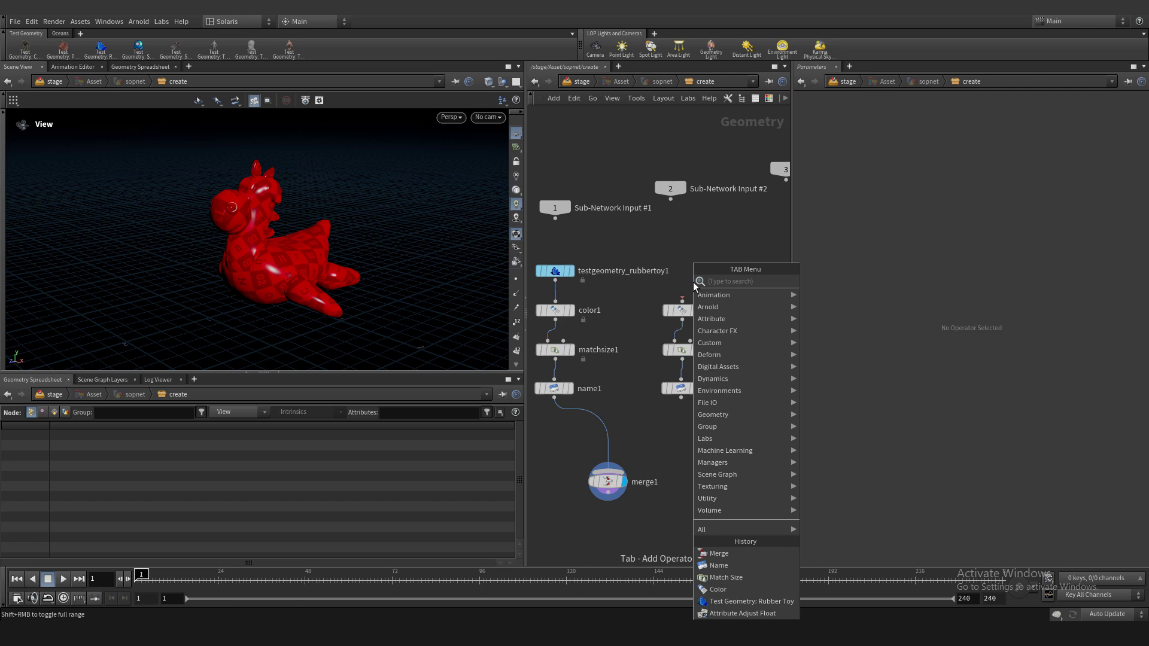
type("pig")
key("Return")
left_click(693, 282)
left_click_drag(695, 292, 685, 276)
- Display the second Color node and set the pig head's colour to green (0, 1, 0)
left_click(698, 315)
left_click(698, 311)
left_click(985, 189)
type("0")
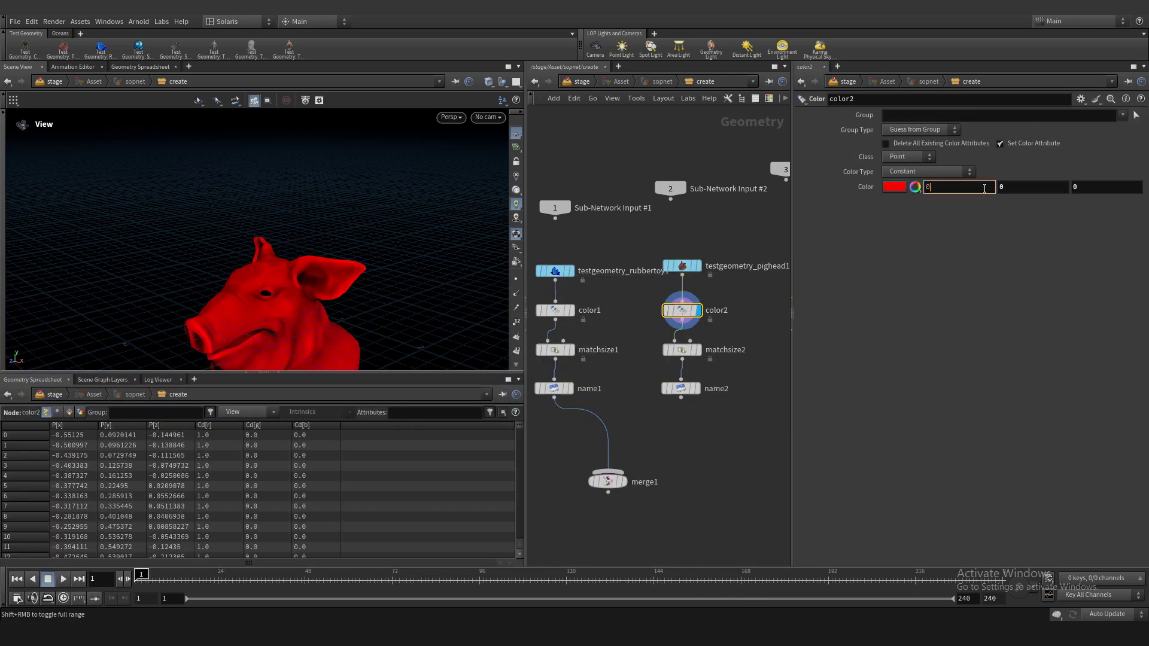
key("Tab")
type("1")
key("Return")
- Set the pig chain's name value to /scene/geo/pig and connect the chain to the Merge node, displaying the merge
left_click(681, 388)
left_click(698, 388)
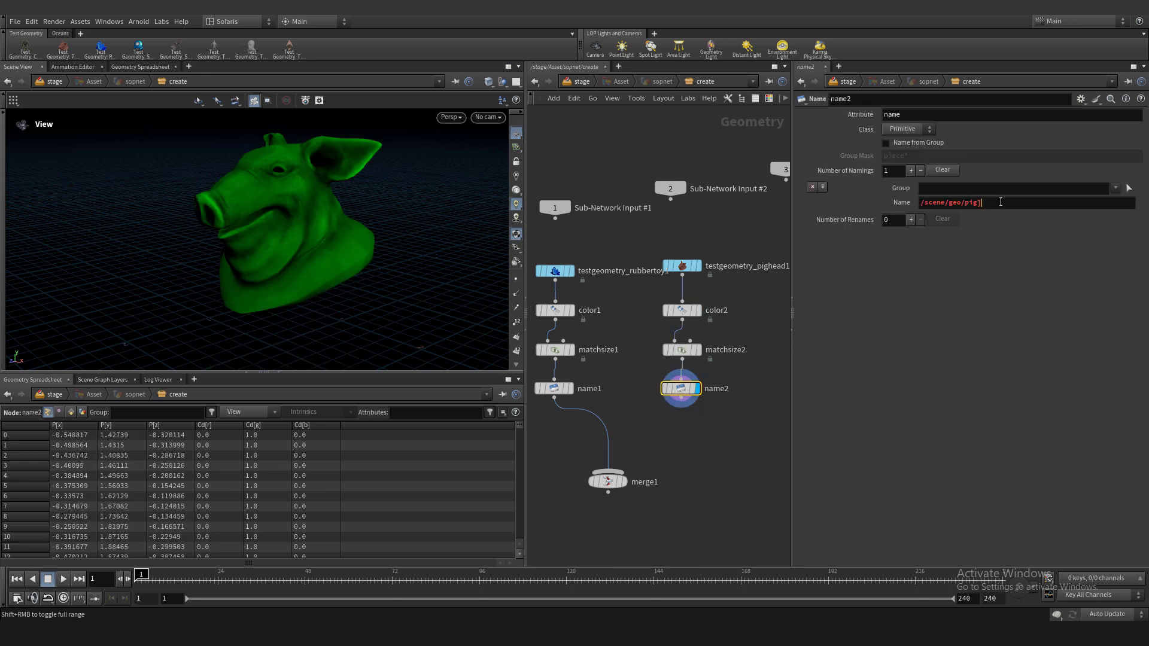
key("Return")
left_click_drag(675, 400, 612, 472)
left_click(624, 482)
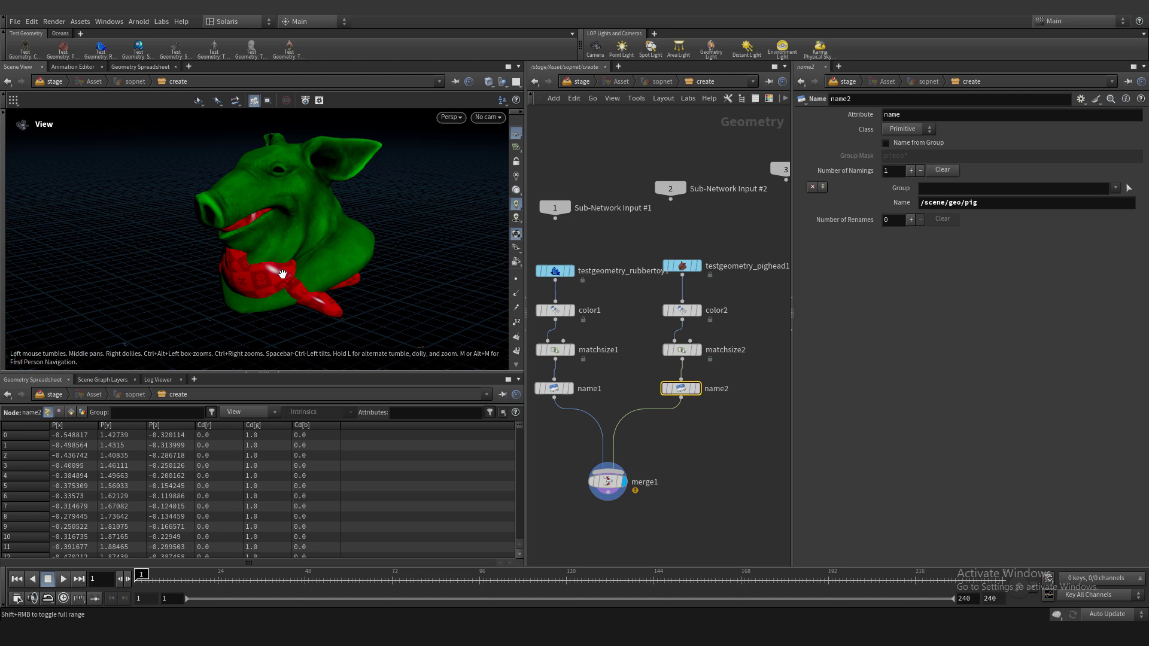
- Duplicate the pig head, Color, Match Size and Name nodes as a third chain beside the second
scroll(671, 395, "down", 2)
middle_click_drag(707, 335, 645, 328)
left_click_drag(687, 262, 610, 386)
left_click_drag(618, 384, 730, 385, "alt")
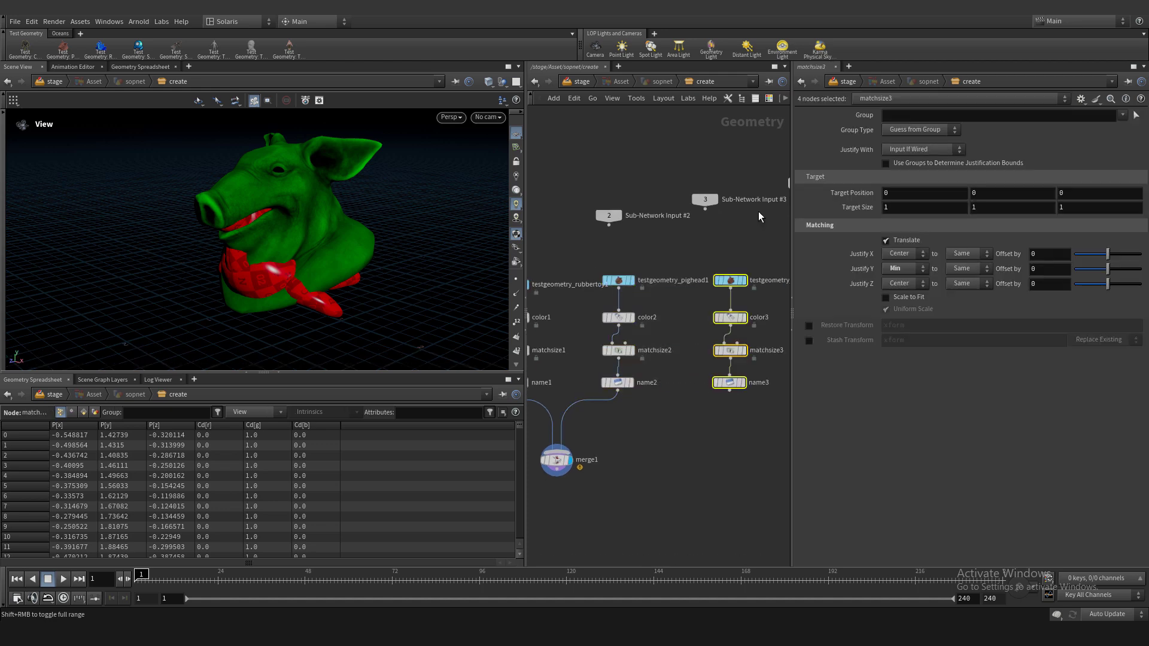
- Delete the duplicated pig head and place a Shader Ball test geometry above the third Color node
left_click_drag(768, 256, 736, 302)
key("Delete")
scroll(735, 267, "up", 2)
middle_click_drag(735, 267, 703, 288)
key("Tab")
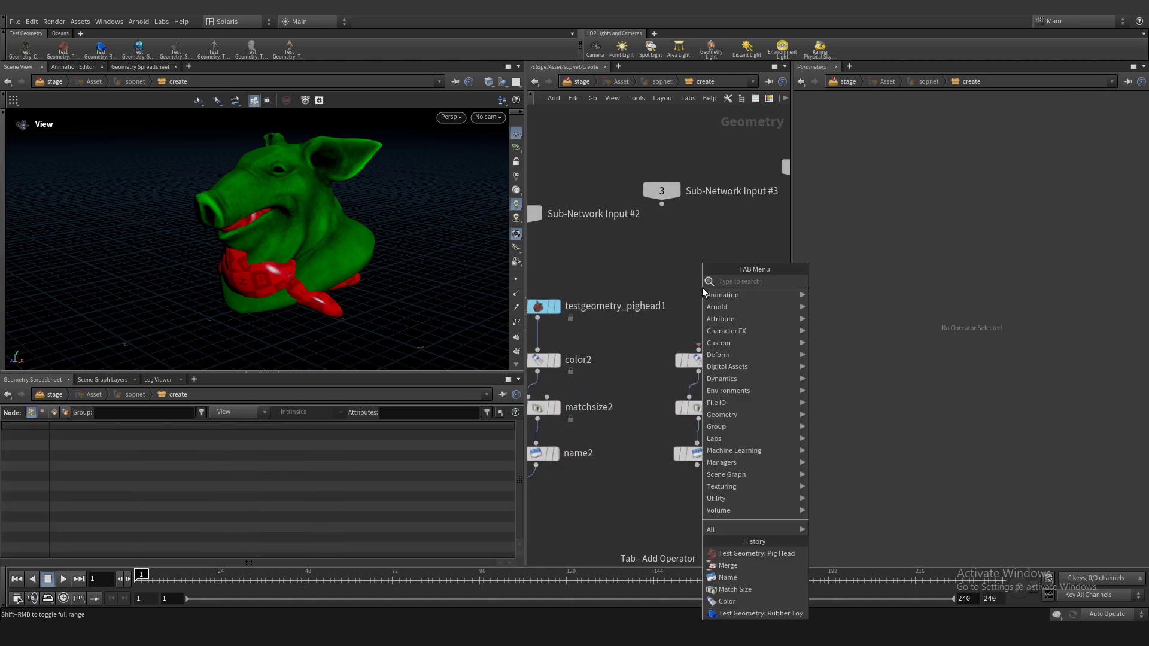
type("shaderbal")
key("Return")
left_click(702, 287)
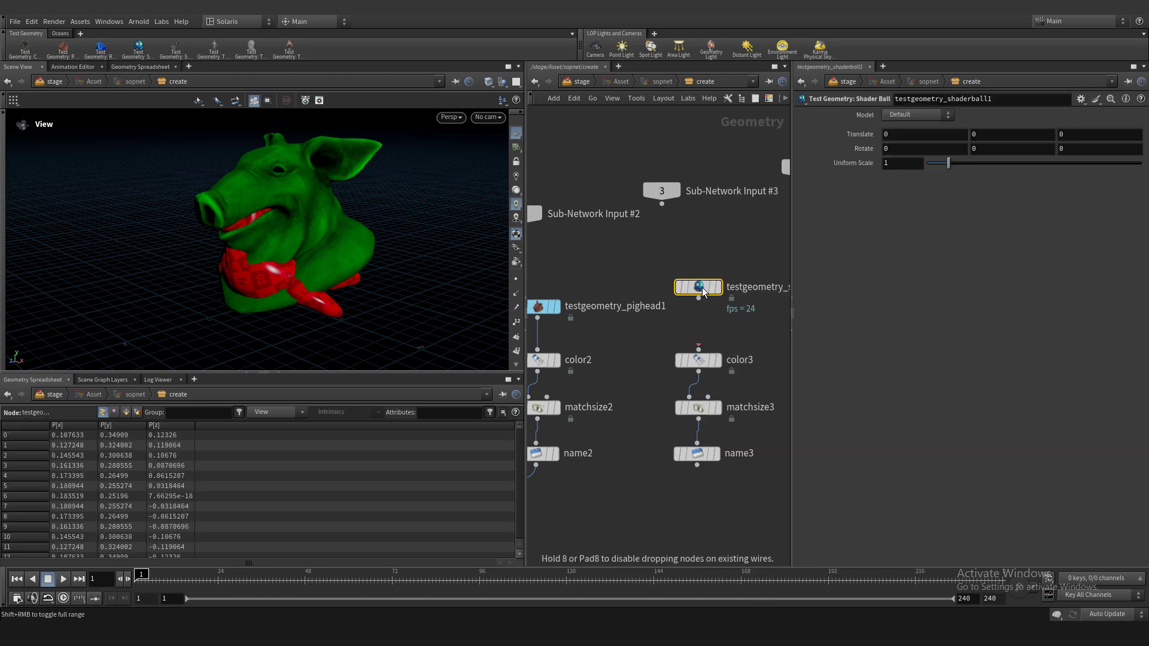
- Insert an Attribute Delete node between the shader ball and its Color node, removing the path primitive attribute
left_click(698, 298)
key("Tab")
type("ad")
key("Return")
left_click(704, 331)
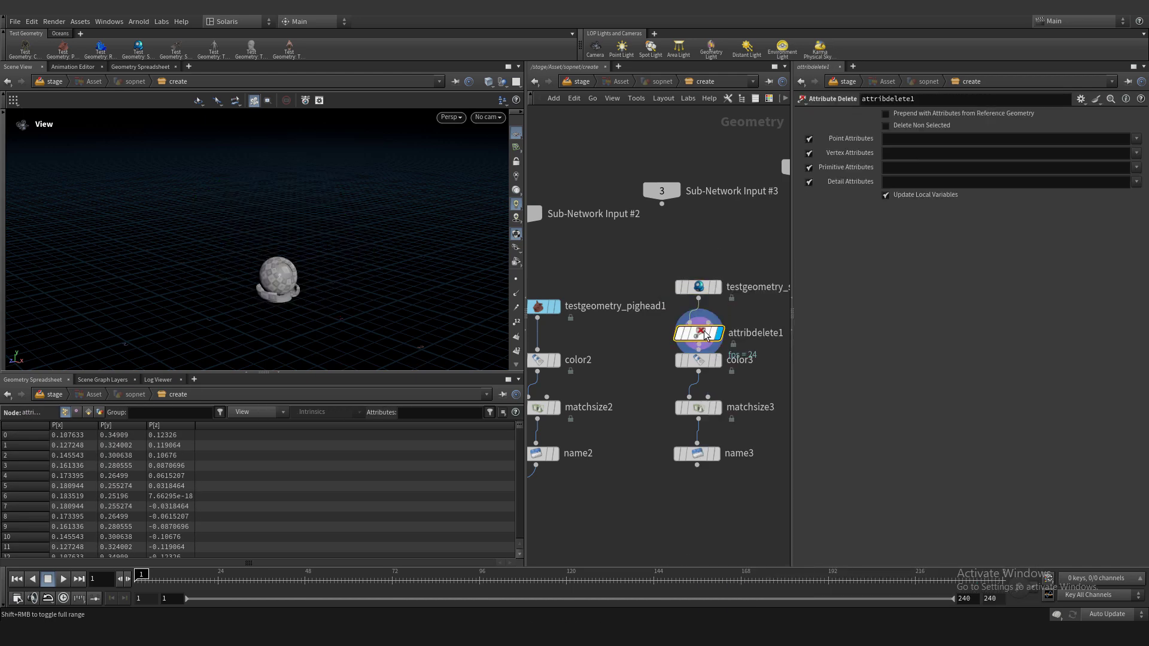
left_click(1136, 167)
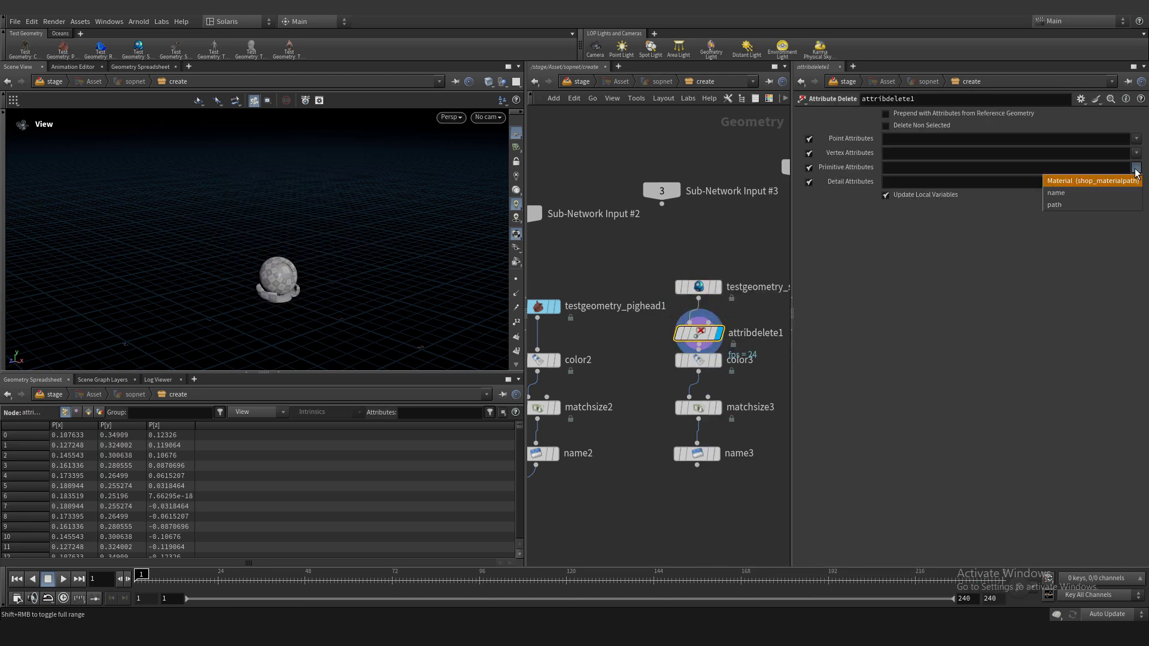
left_click(1068, 202)
left_click_drag(704, 360, 705, 373)
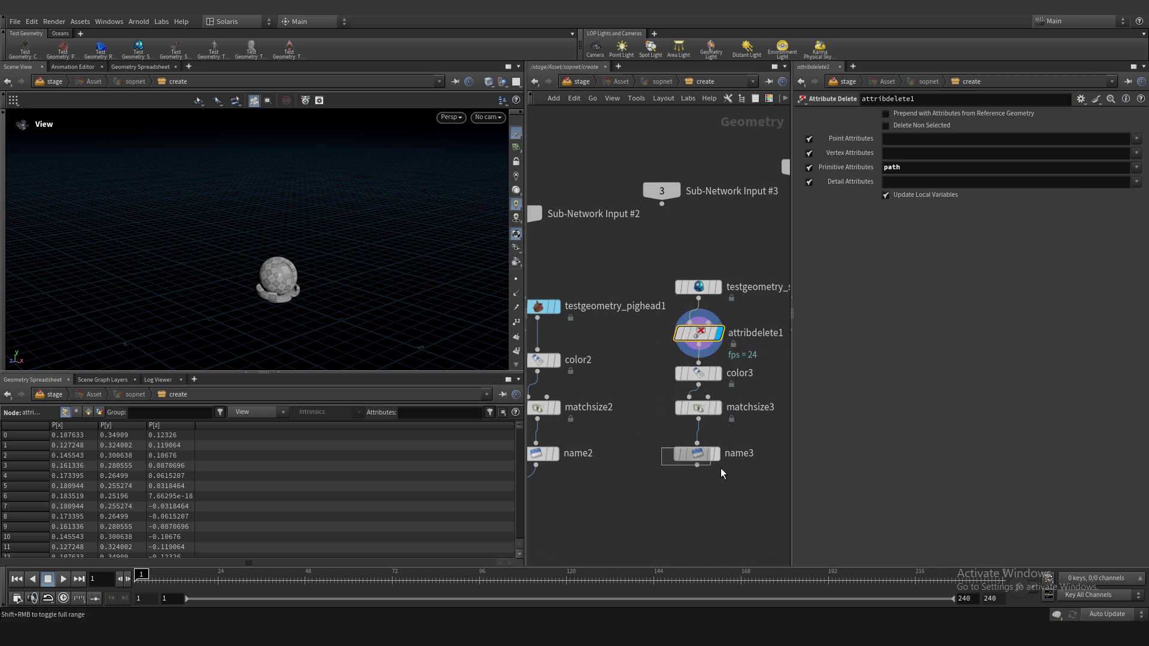
- Display the third chain's Name node and set the shader ball's uniform scale to 3.5
left_click(716, 453)
left_click(699, 287)
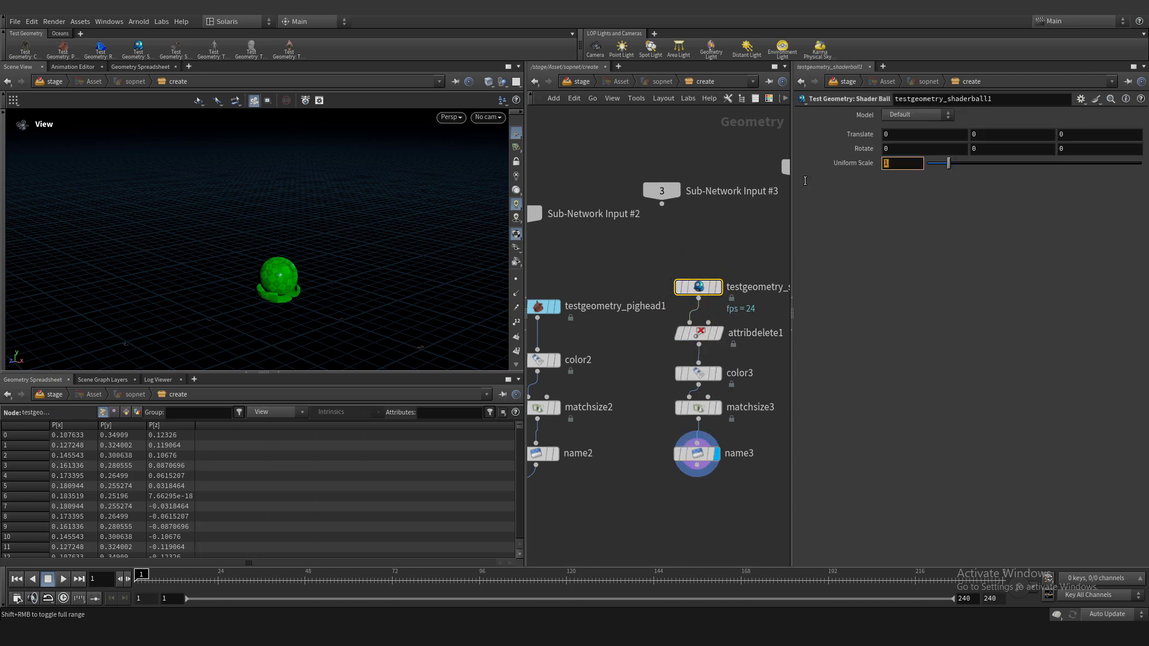
key("Return")
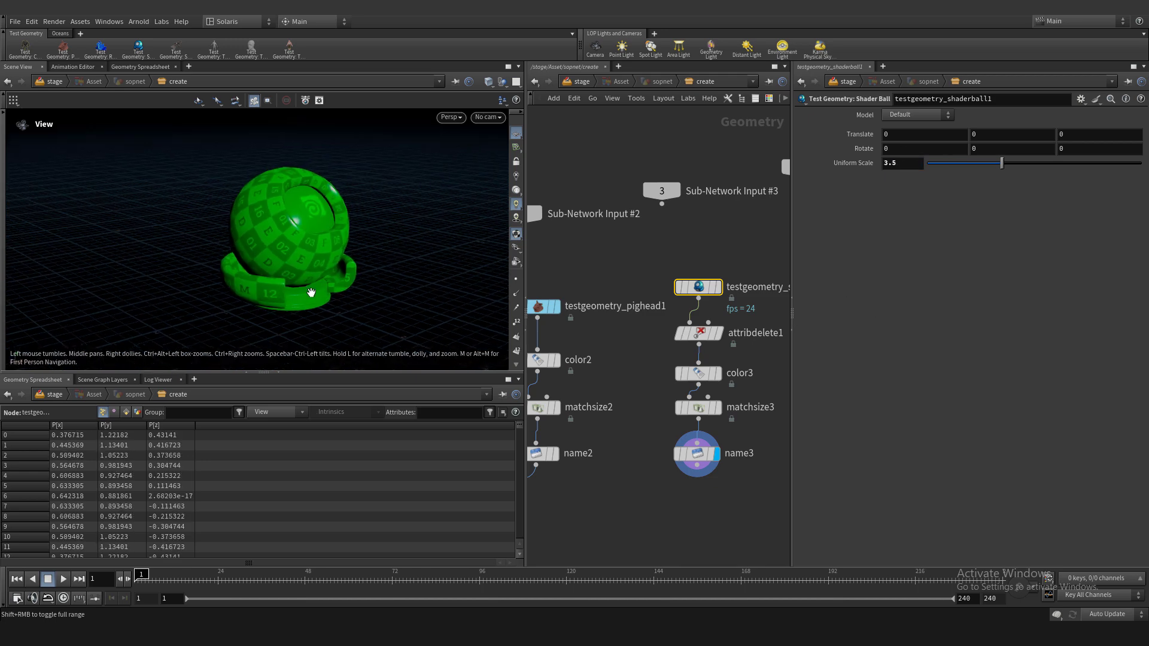
- Set the shader ball's Color node to blue (0, 0, 1)
left_click(707, 377)
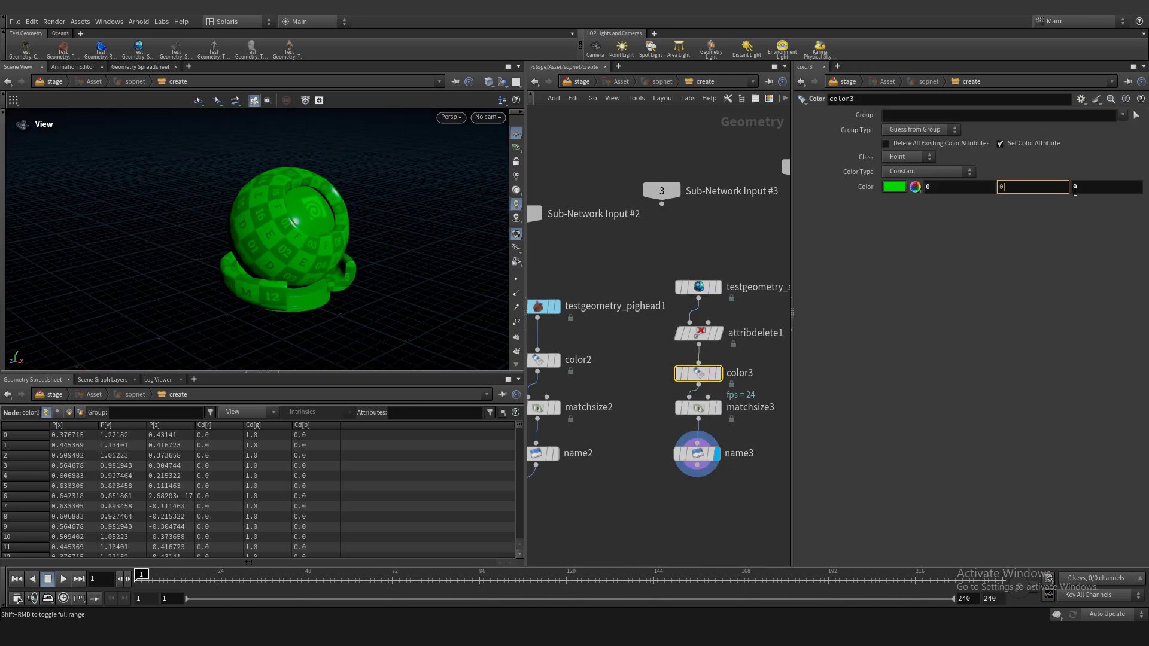
double_click(1075, 191)
type("1")
key("Return")
middle_click_drag(697, 423, 754, 377)
scroll(754, 379, "down", 1)
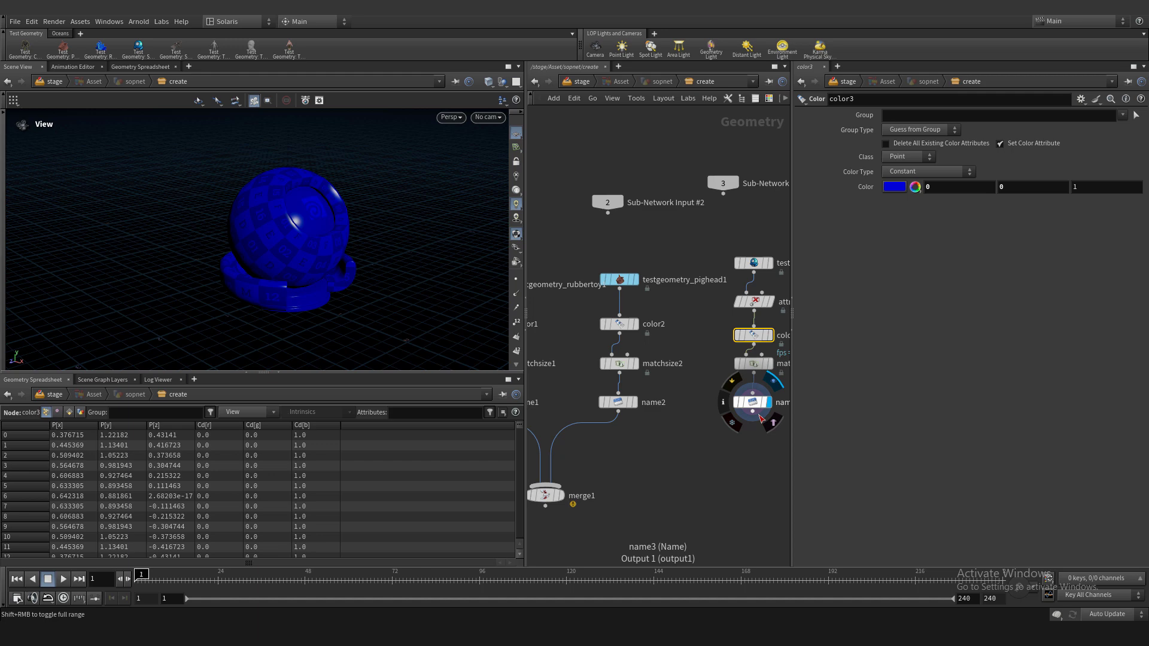
- Connect the third chain's Name node to the Merge node, centre the merge beneath the three chains and display it
left_click_drag(753, 412, 618, 511)
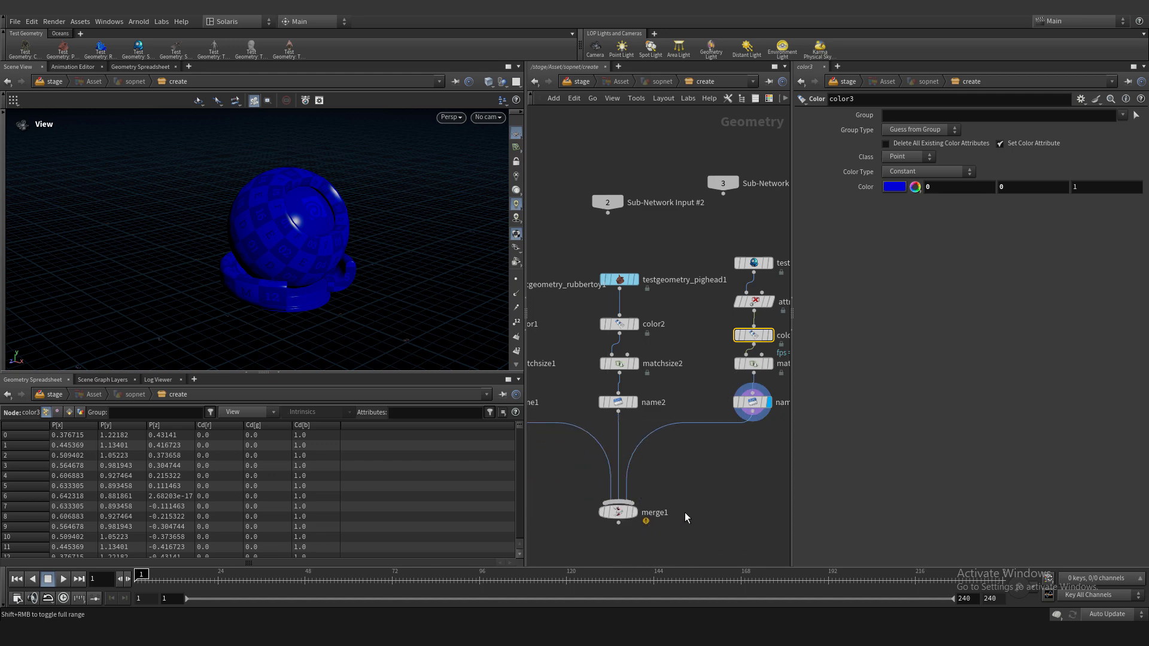
middle_click_drag(657, 514, 664, 386)
left_click(622, 414)
left_click(645, 404)
left_click(639, 384)
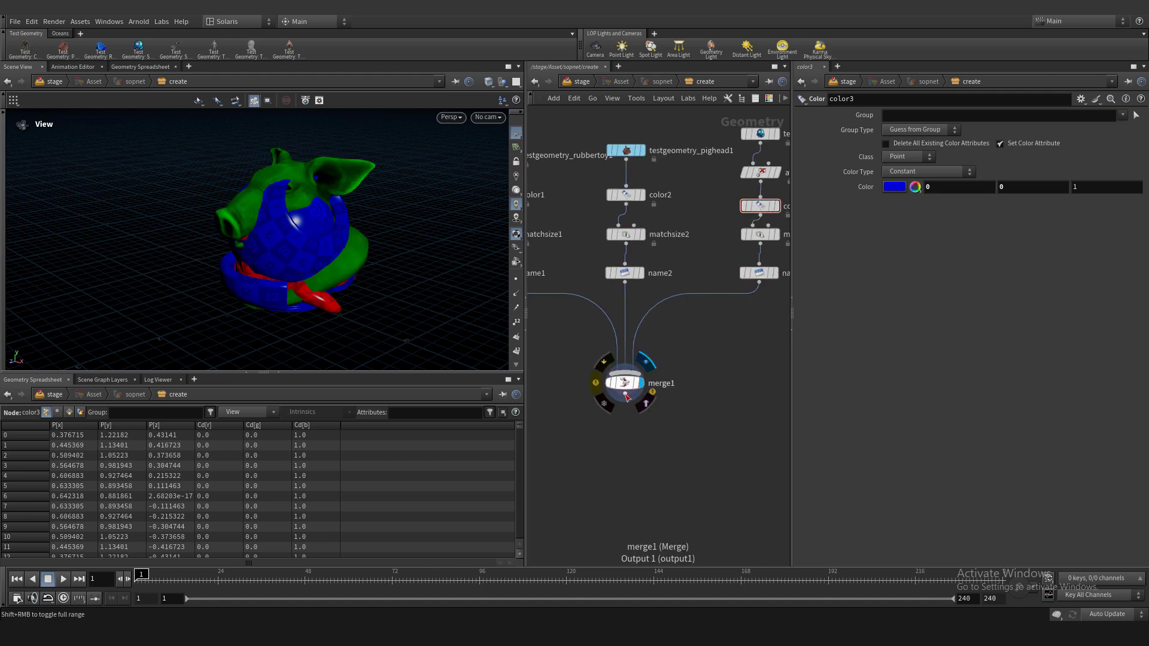
- Add a black-coloured Output node below the merge and return to the stage network
key("Tab")
type("out")
key("Return")
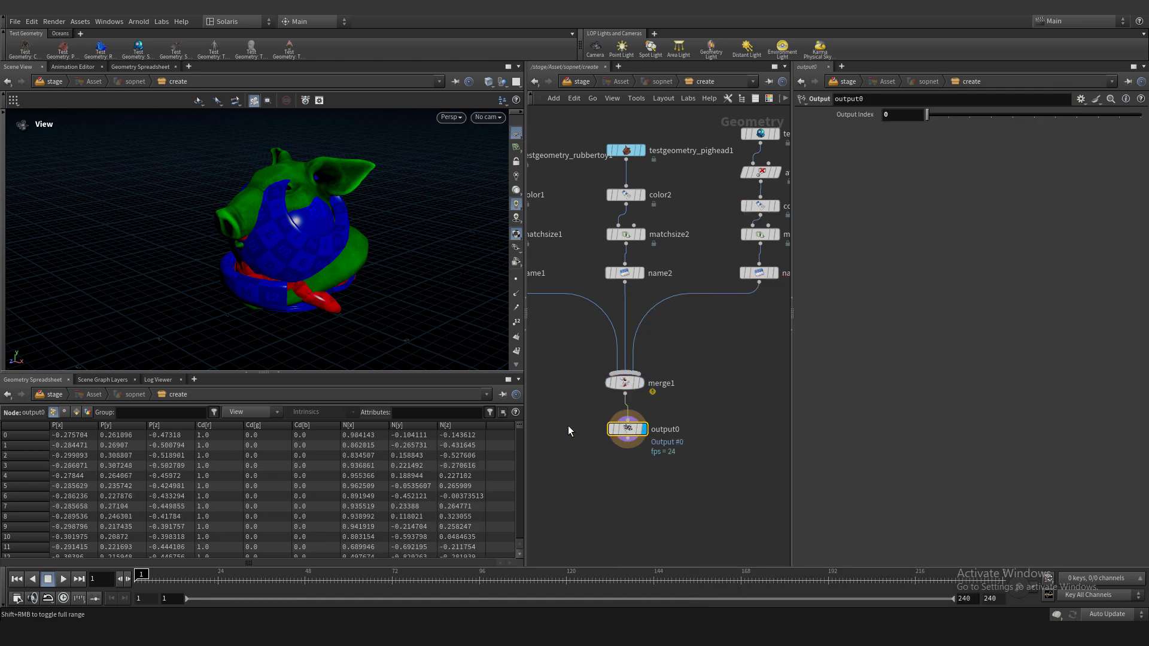
left_click(625, 434)
key("c")
left_click(723, 558)
key("c")
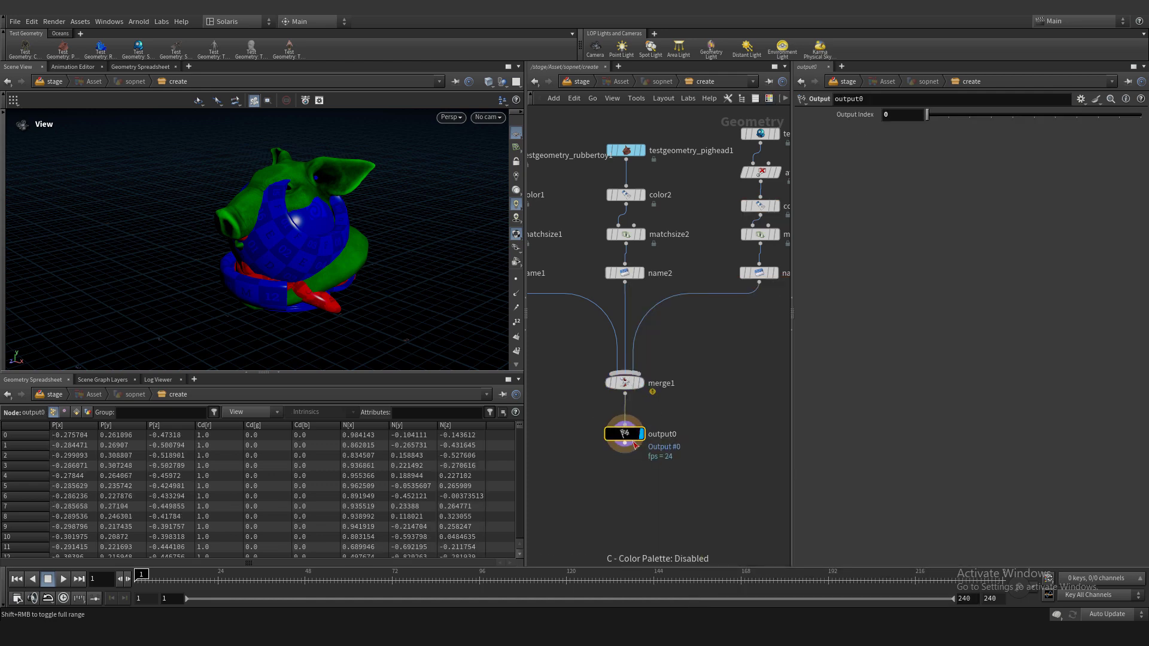
scroll(568, 427, "down", 2)
left_click(568, 81)
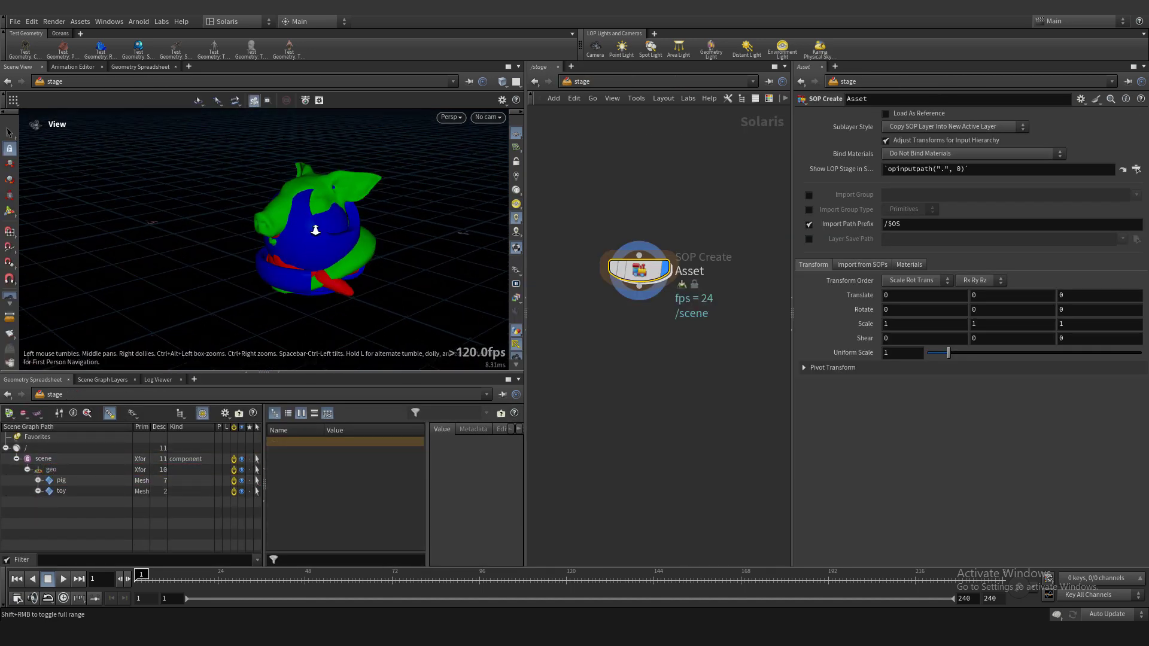
- Set the name in the shader ball's Name node to /scene/geo/shaderball and return to the stage network
double_click(641, 281)
left_click(727, 297)
middle_click_drag(732, 332, 679, 372)
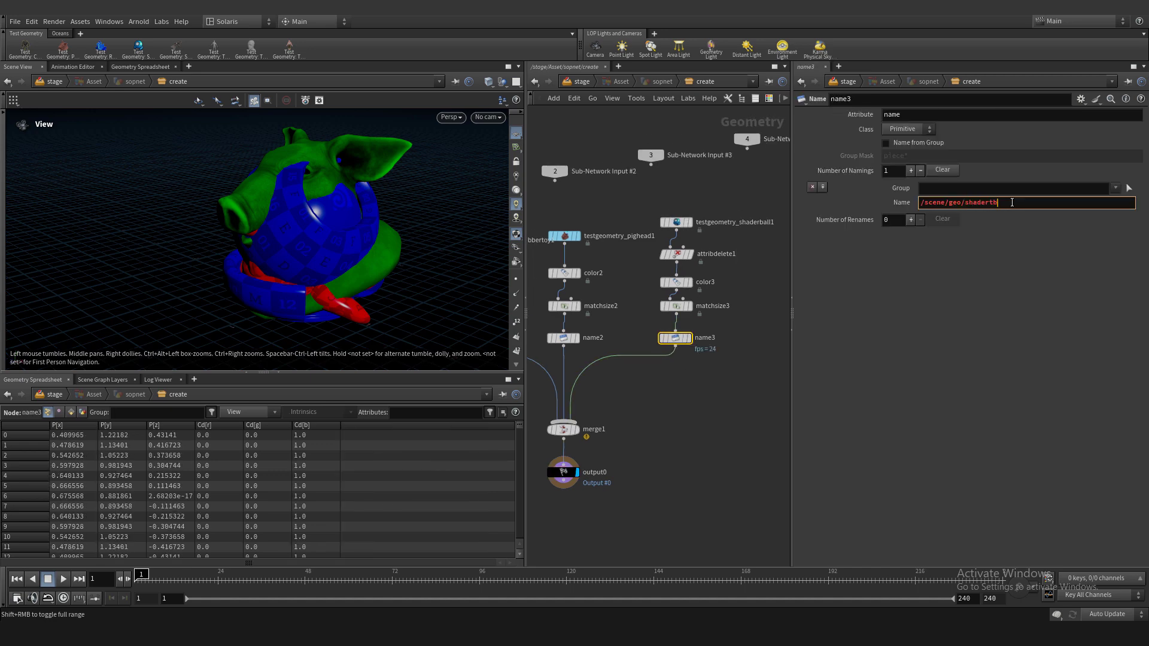
key("BackSpace")
key("BackSpace")
key("BackSpace")
key("BackSpace")
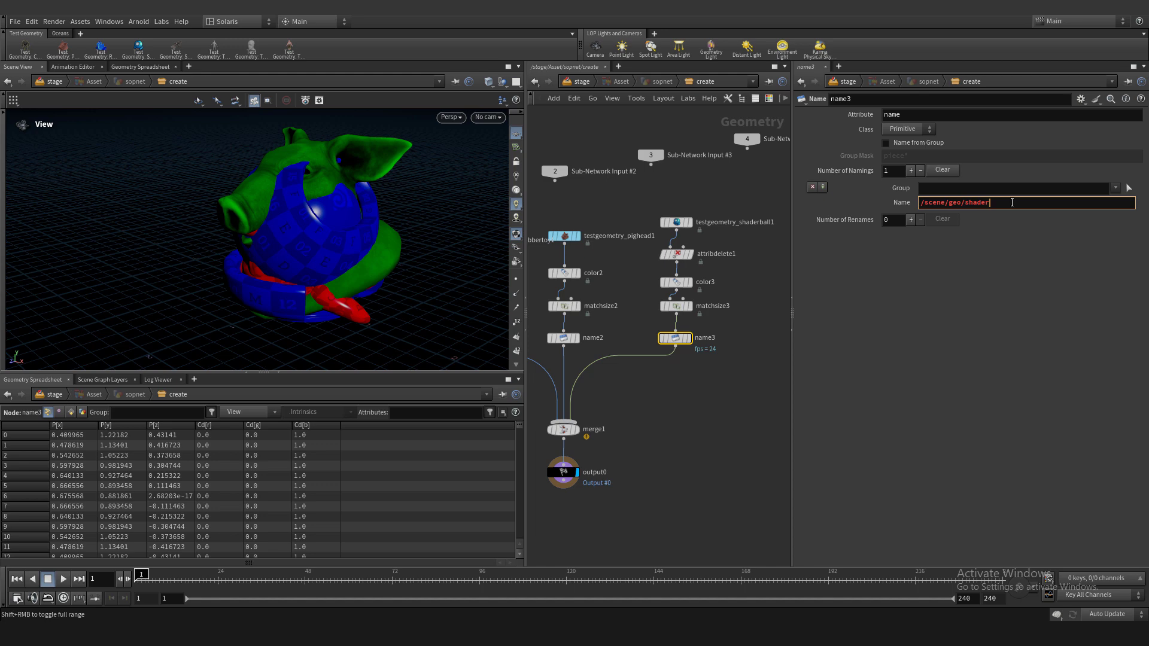
left_click(580, 84)
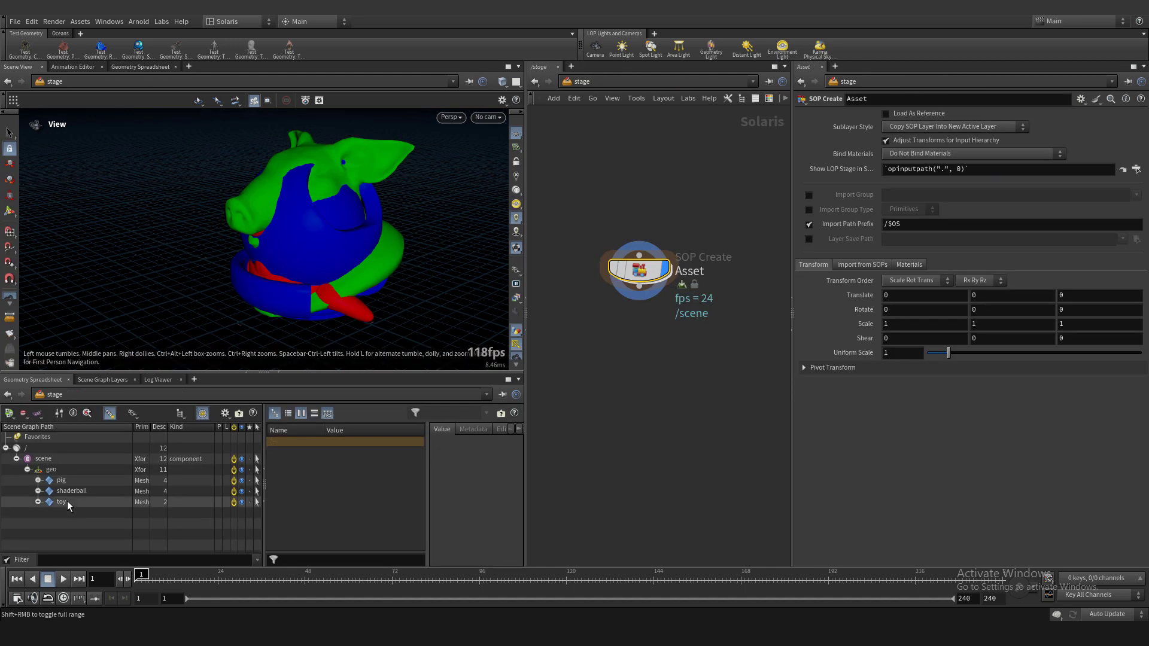
- Check the geo, pig, shaderball and toy primitives by selecting each in the scene graph
left_click(55, 471)
left_click(60, 480)
left_click(71, 490)
left_click(70, 503)
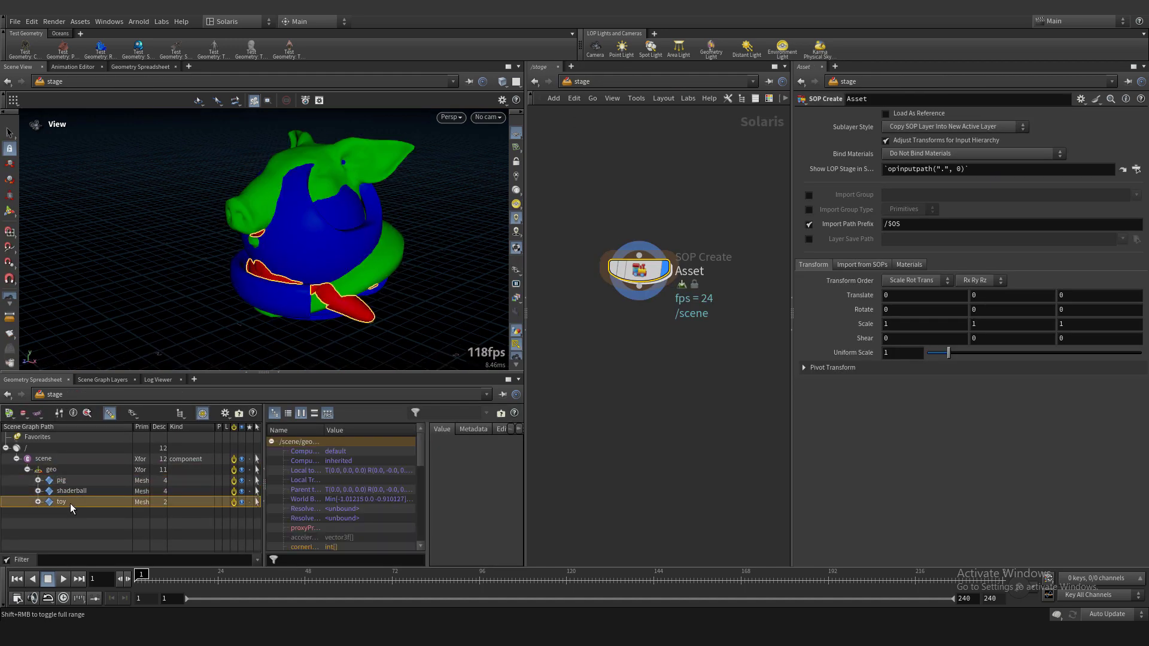
scroll(118, 251, "down", 2)
key("s")
left_click(120, 251)
scroll(620, 364, "down", 1)
- Add an Instancer node below Asset, connect Asset to its second input and display the instancer
middle_click_drag(620, 364, 673, 283)
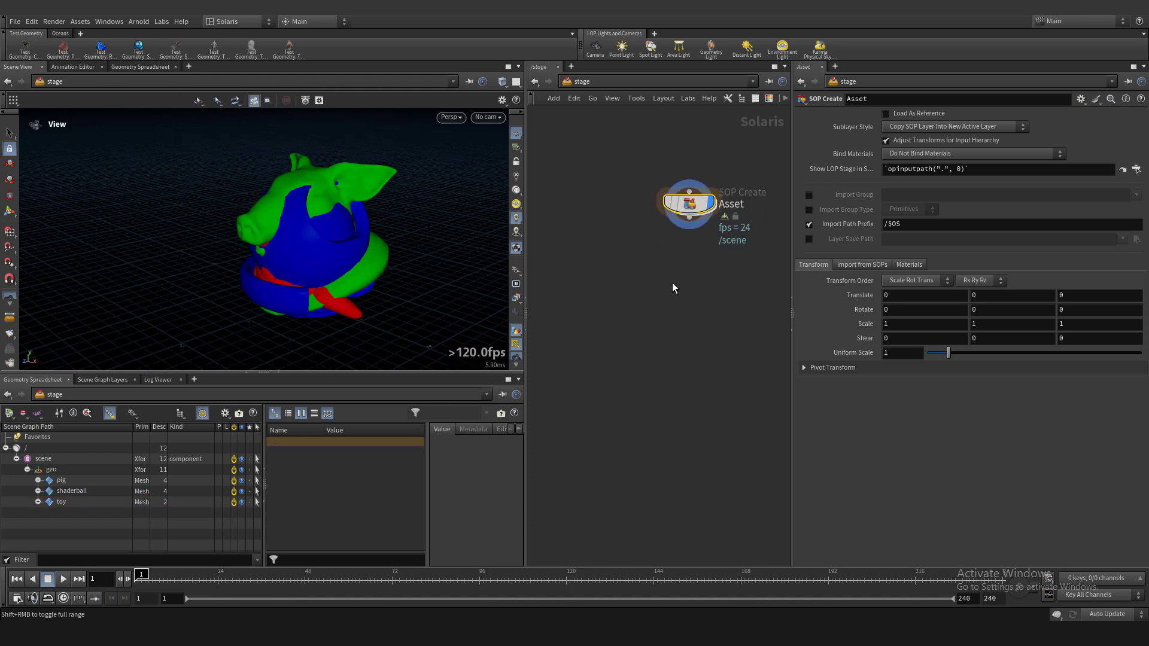
middle_click_drag(552, 344, 529, 354)
key("Tab")
type("inst")
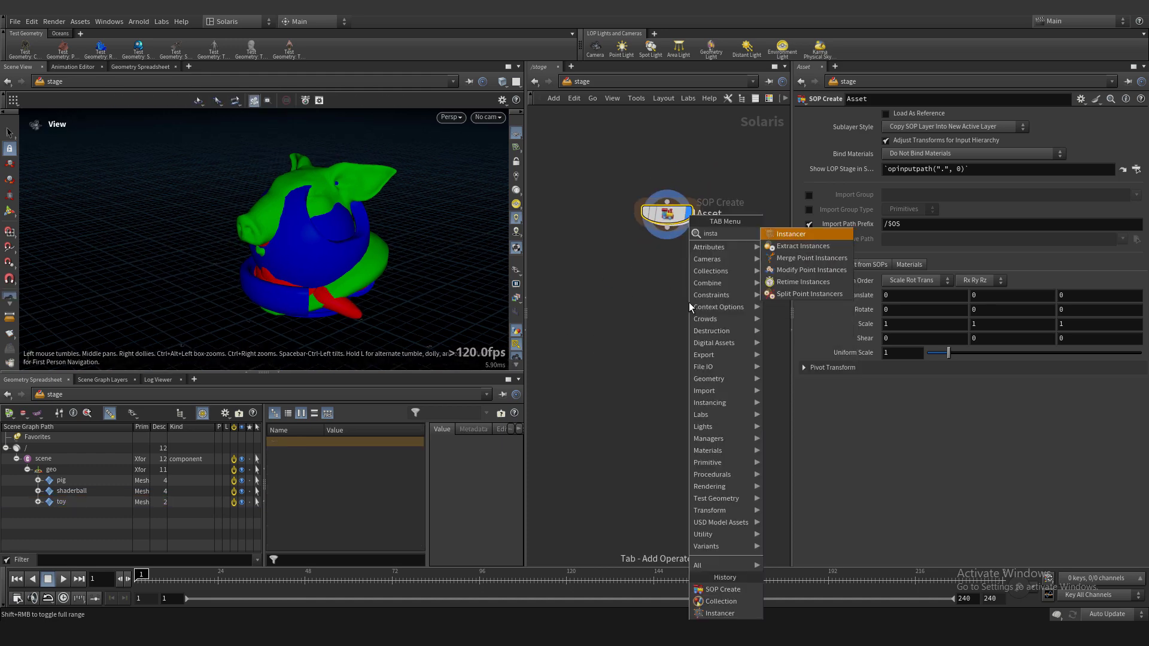
key("Return")
key("Return")
left_click_drag(688, 302, 632, 310)
left_click(667, 228)
left_click(621, 298)
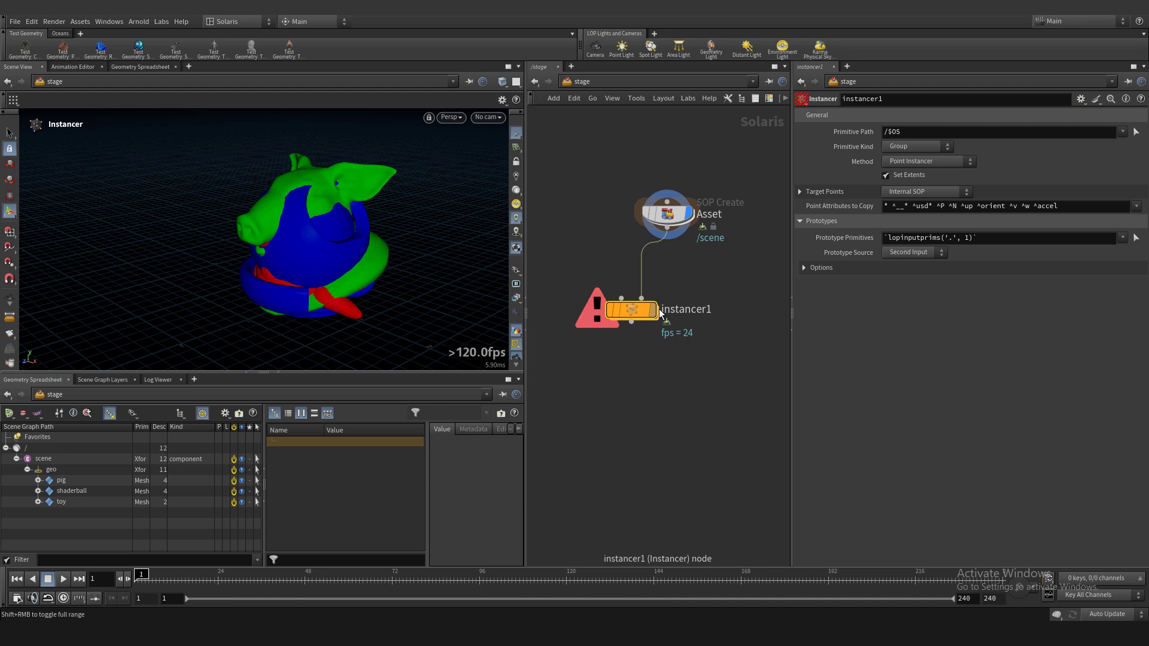
left_click(470, 82)
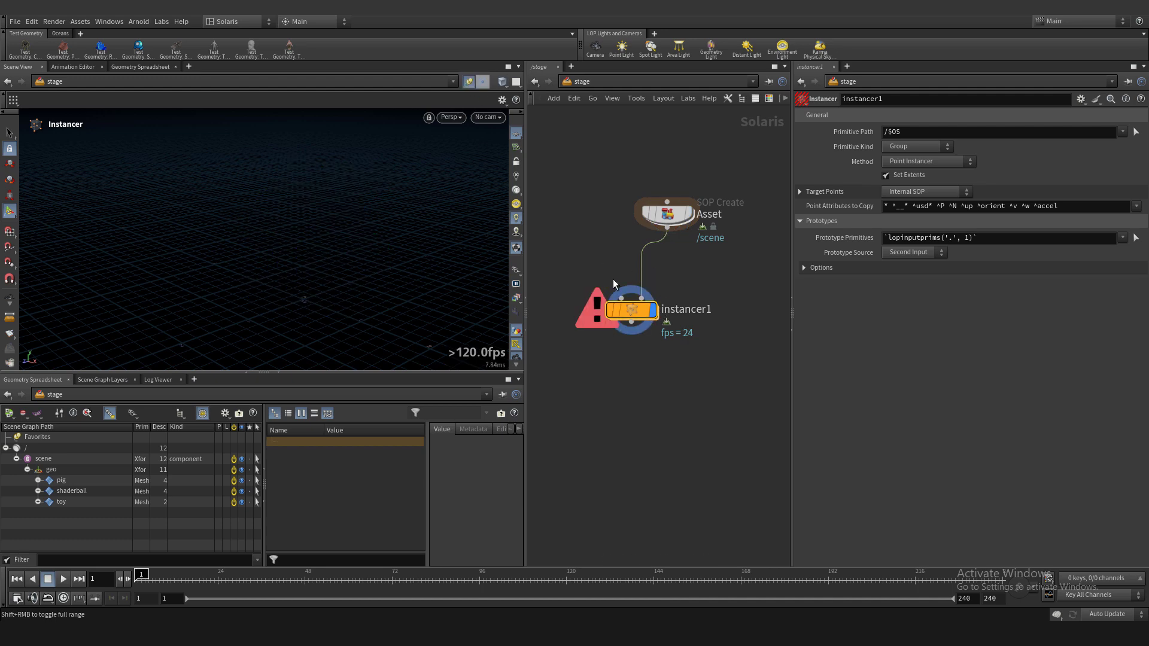
- Create a Grid inside the instancer and set its size to 30 by 30
double_click(632, 312)
key("Tab")
type("grid")
key("Return")
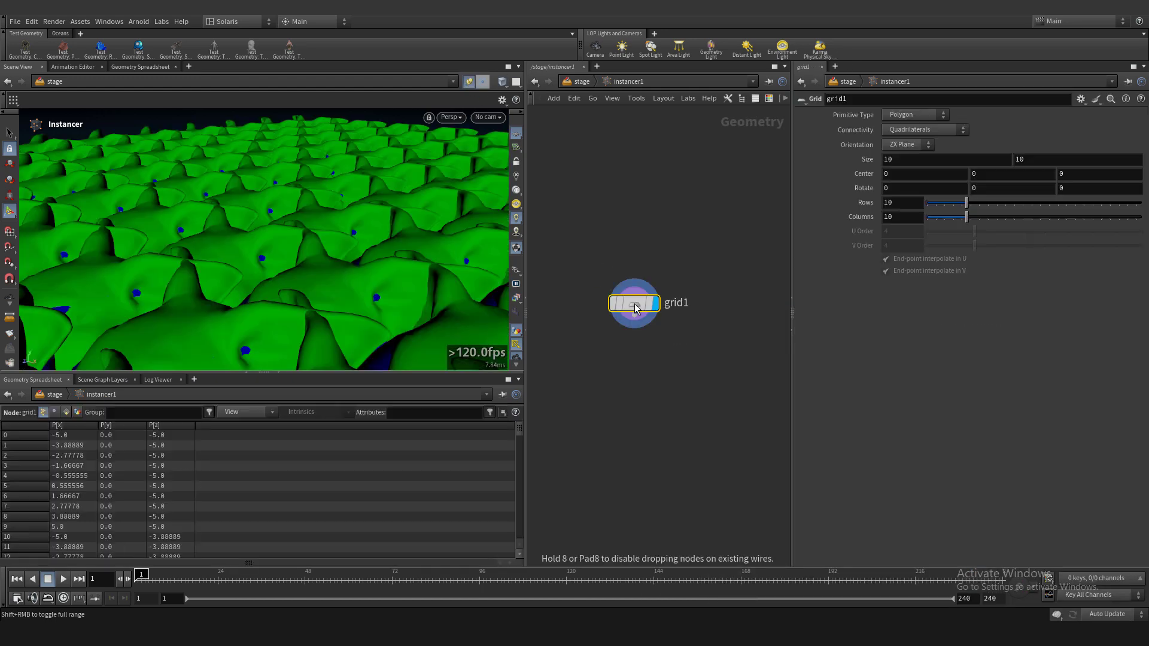
left_click(955, 164)
type("30")
key("Tab")
type("30")
key("Return")
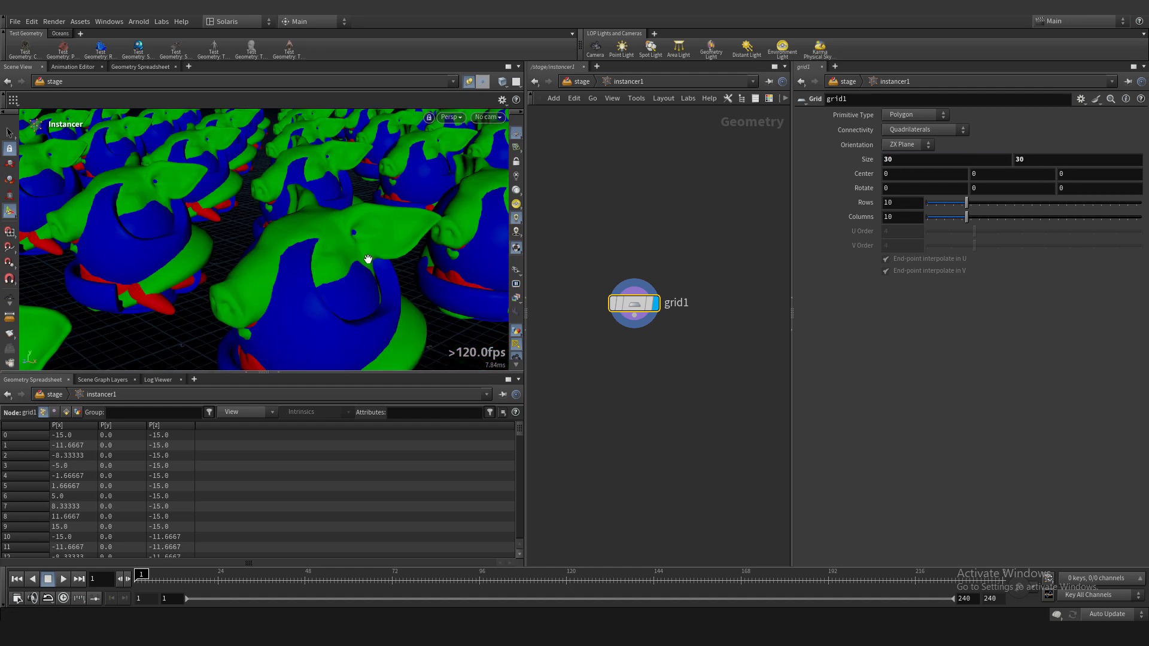
- Return to the stage network and move the instancer node further down, leaving room below Asset
right_click_drag(367, 261, 324, 256, "alt")
left_click_drag(356, 290, 316, 197, "alt")
right_click_drag(315, 197, 321, 231, "alt")
left_click_drag(321, 231, 319, 275, "alt")
right_click_drag(290, 286, 257, 257, "alt")
middle_click_drag(258, 258, 283, 287, "alt")
left_click_drag(282, 287, 419, 255)
left_click(579, 82)
left_click(632, 310)
left_click_drag(631, 309, 613, 370)
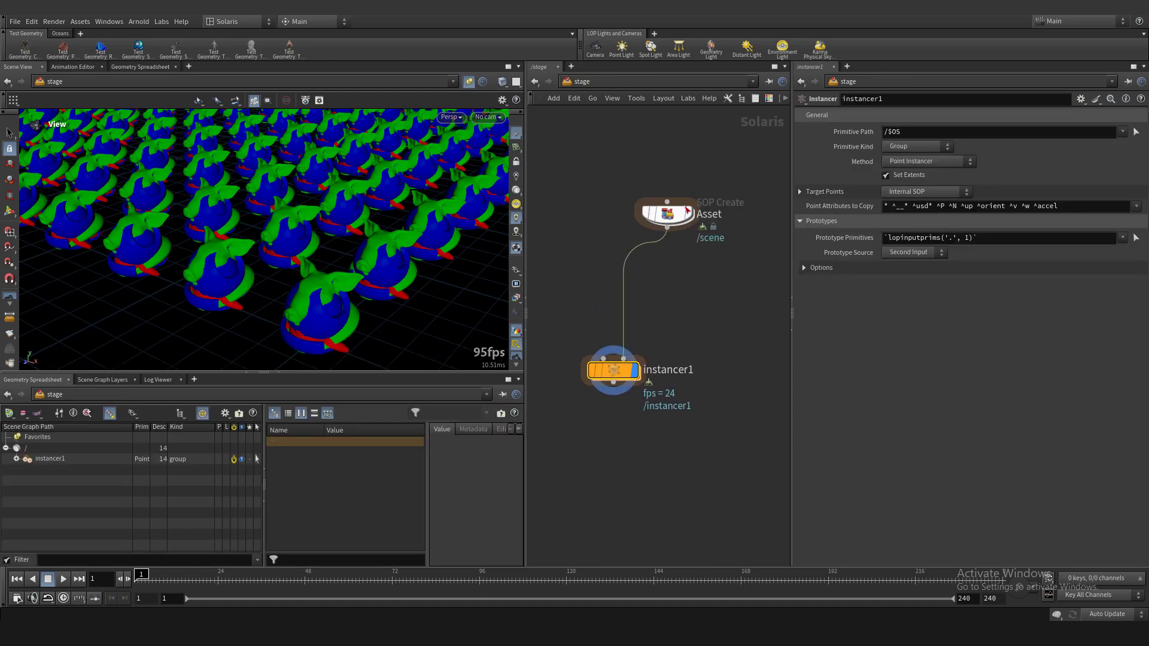
- Insert a Collection node between Asset and the instancer and display it
left_click(689, 214)
key("Tab")
type("col")
key("Return")
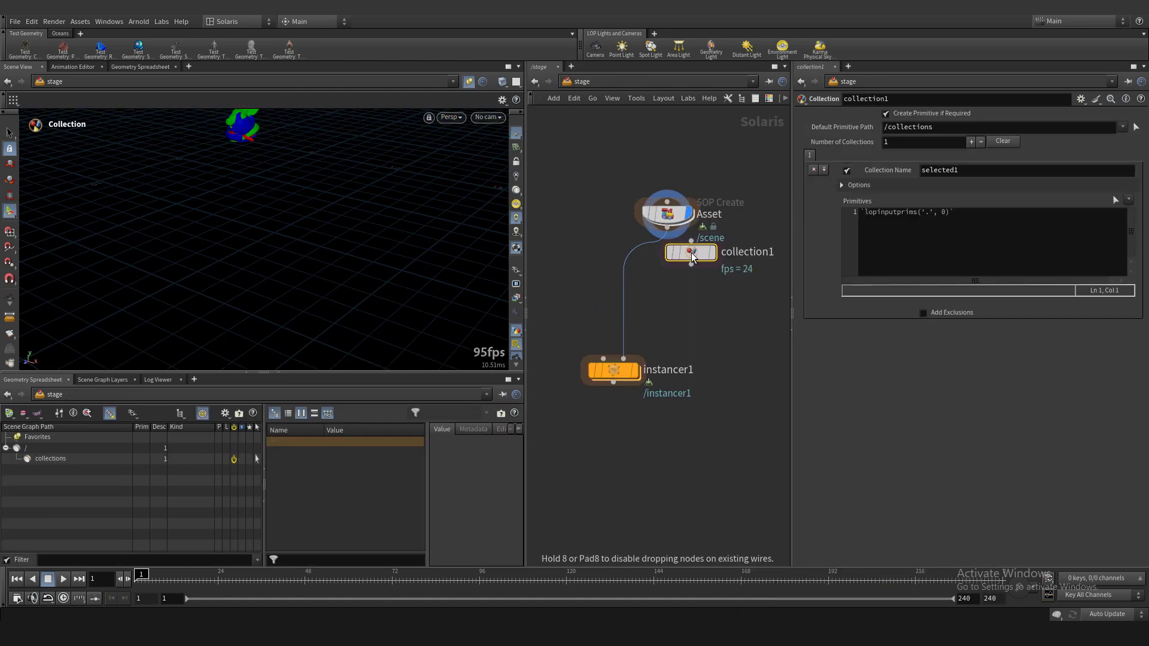
left_click(665, 263)
left_click(689, 264)
key("space+g")
left_click_drag(259, 191, 317, 191)
- Name the collection assets and set its primitives to /scene/geo/*
double_click(964, 169)
type("assets")
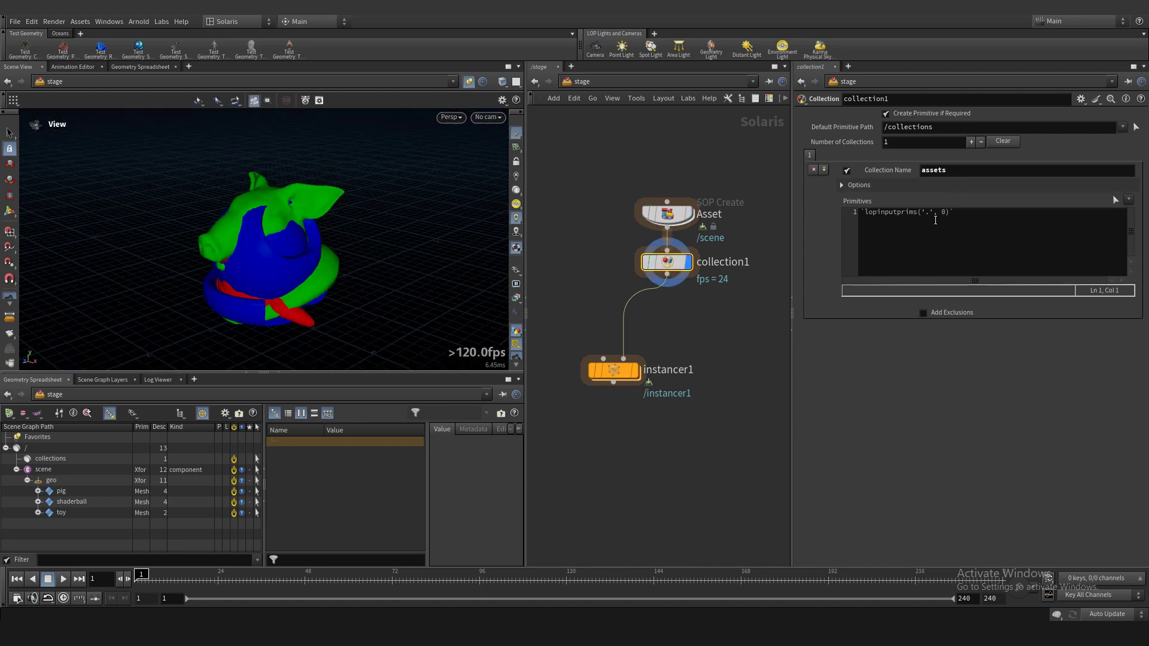
triple_click(1002, 219)
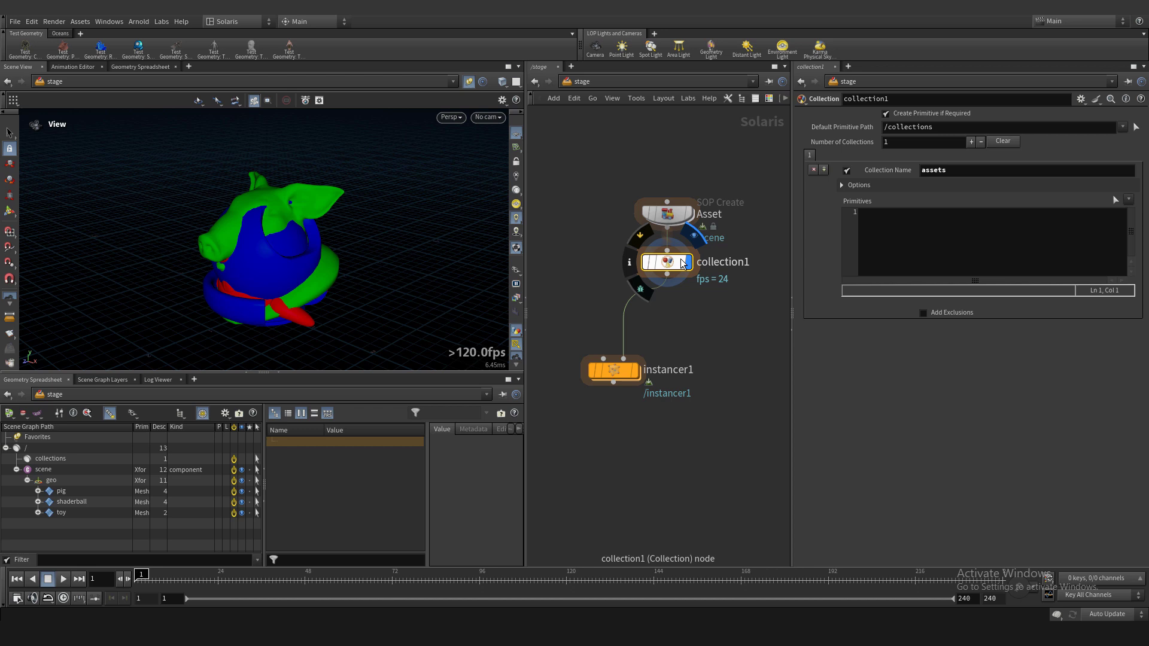
left_click(64, 482)
left_click_drag(800, 325, 982, 253)
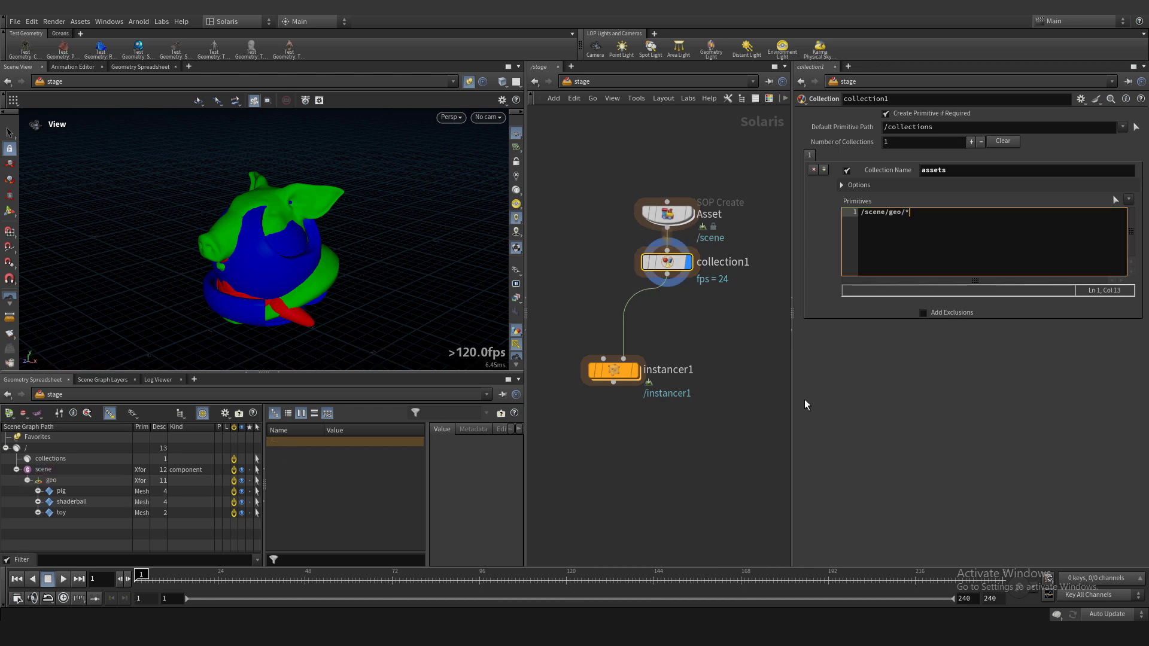
- Show both primitive and collection trees in the scene graph and select the assets collection to check its members
key("s")
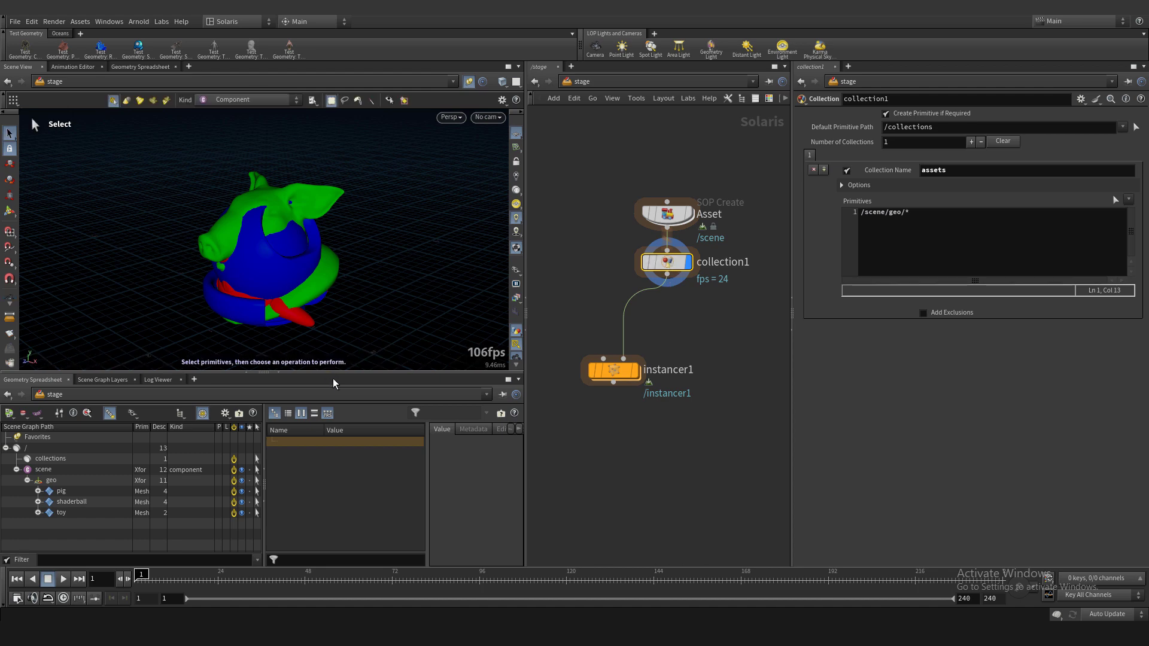
left_click_drag(333, 373, 333, 355)
key("Escape")
mouse_move(323, 282)
left_mouse_down()
mouse_move(299, 287)
mouse_move(317, 279)
left_mouse_up()
left_click(182, 395)
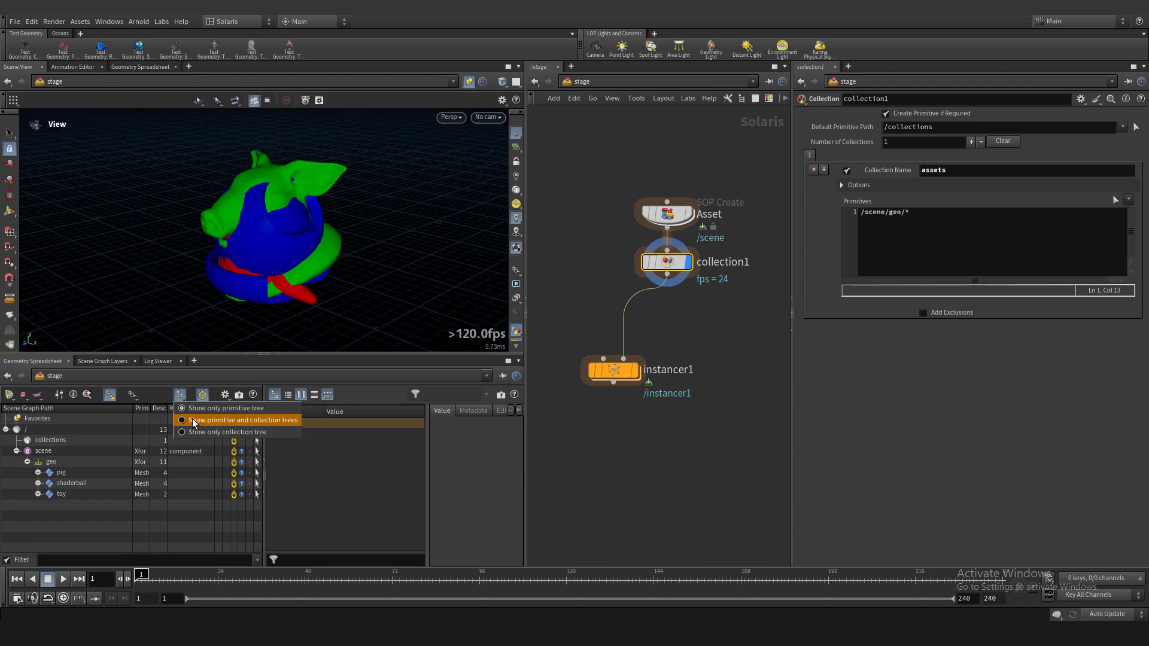
left_click(192, 421)
left_click(17, 537)
left_click(53, 541)
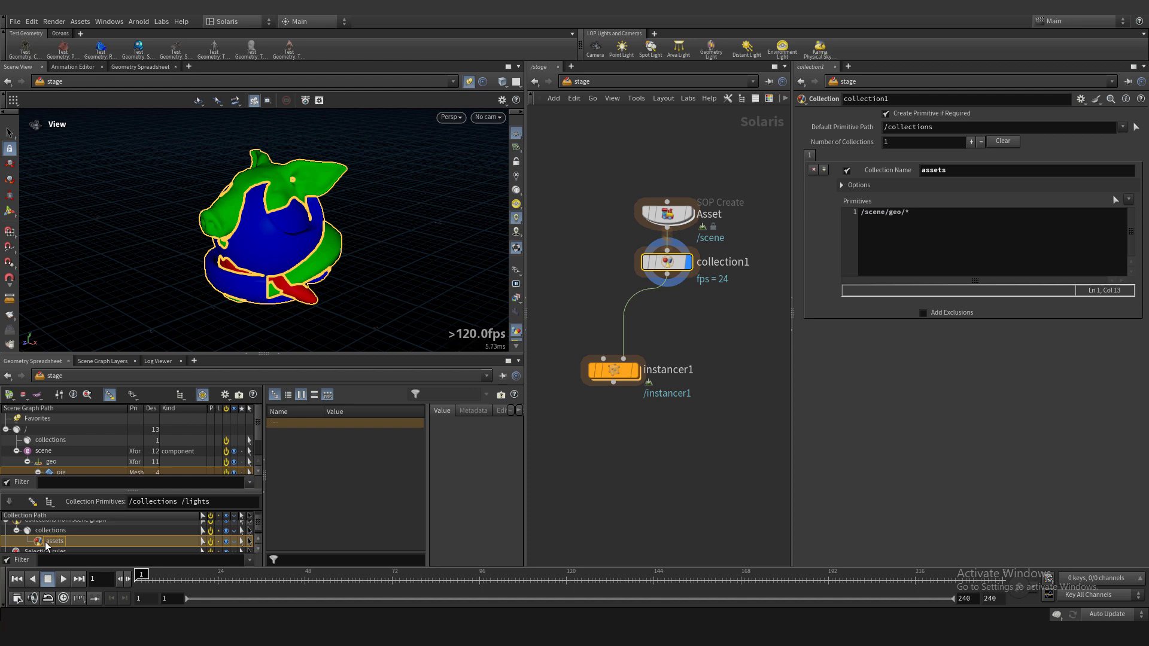
key("s")
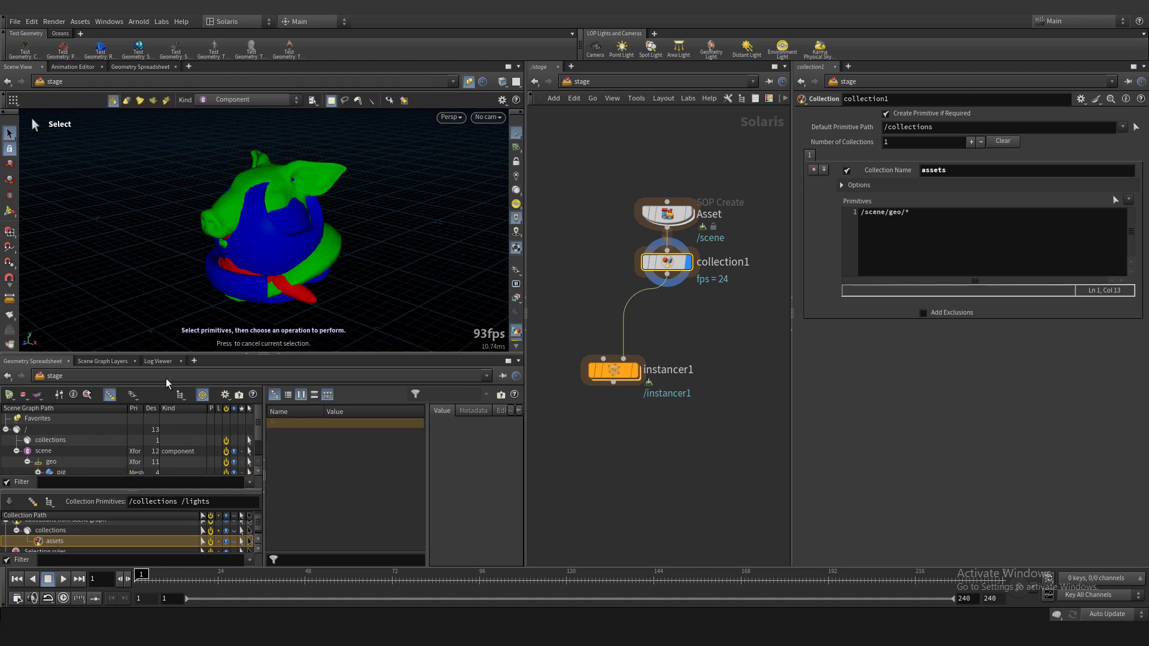
- Switch the scene graph back to showing only the primitive tree and enlarge the viewport slightly
left_click(182, 397)
left_click(190, 409)
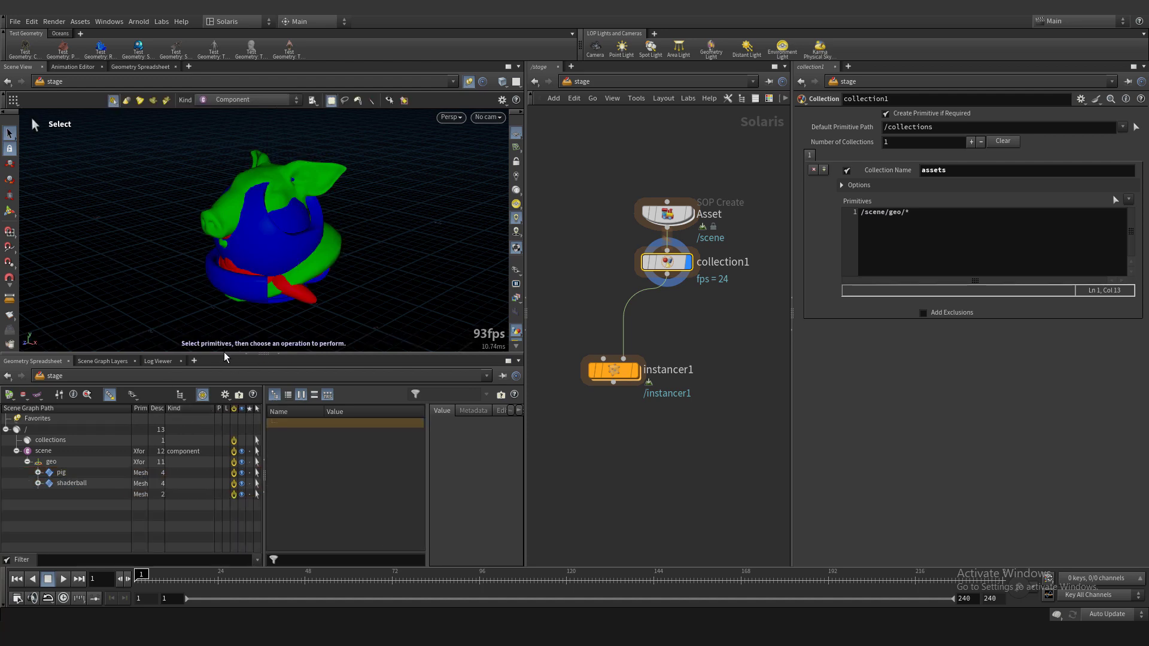
left_click_drag(224, 353, 225, 366)
right_click_drag(278, 258, 500, 321, "alt")
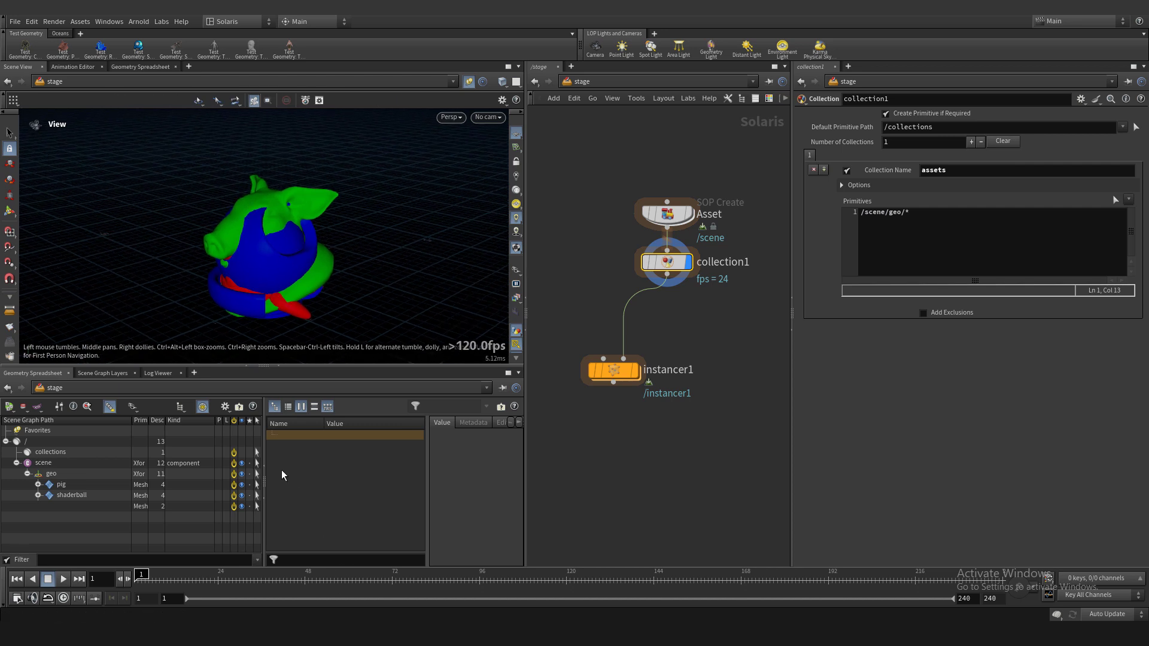
- Display the instancer and add the assets collection to its prototype primitives
left_click(635, 370)
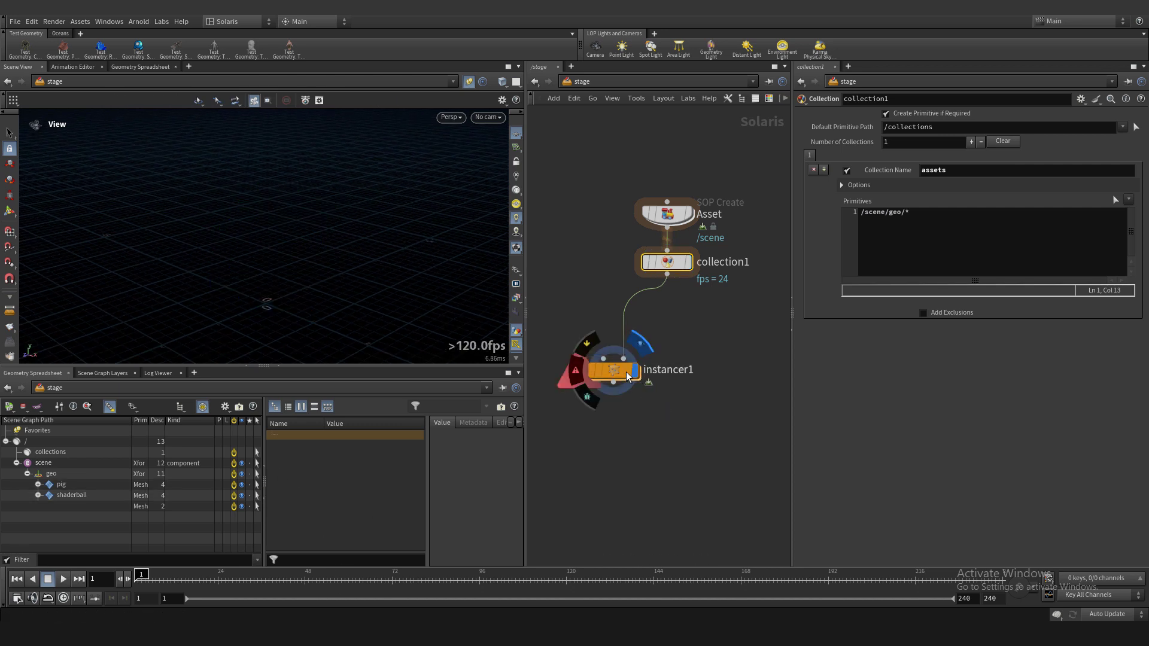
left_click(621, 372)
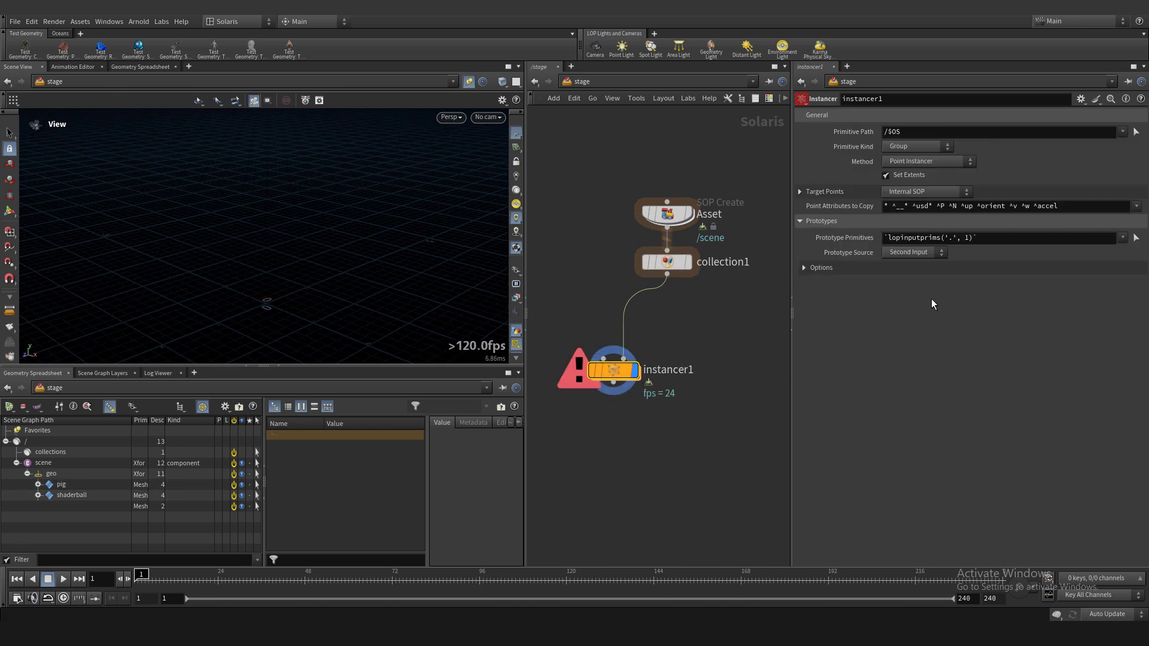
left_click(850, 268)
left_click(1123, 238)
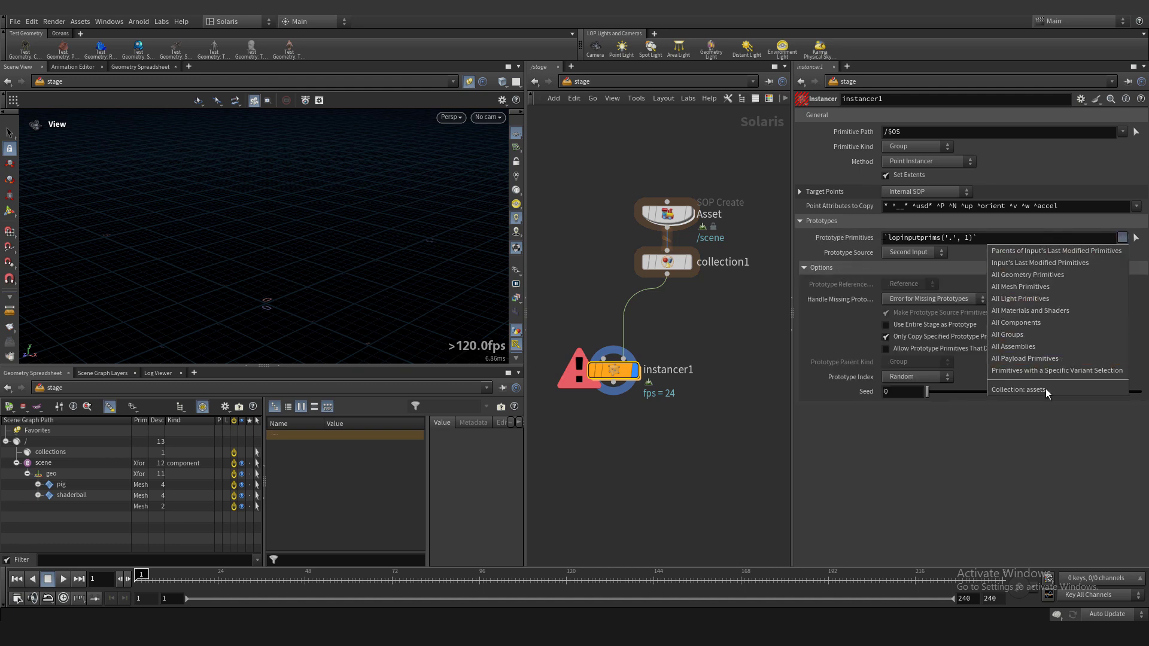
left_click(1030, 390)
- Set the grid inside the instancer to 15 rows and 15 columns
left_click(688, 261)
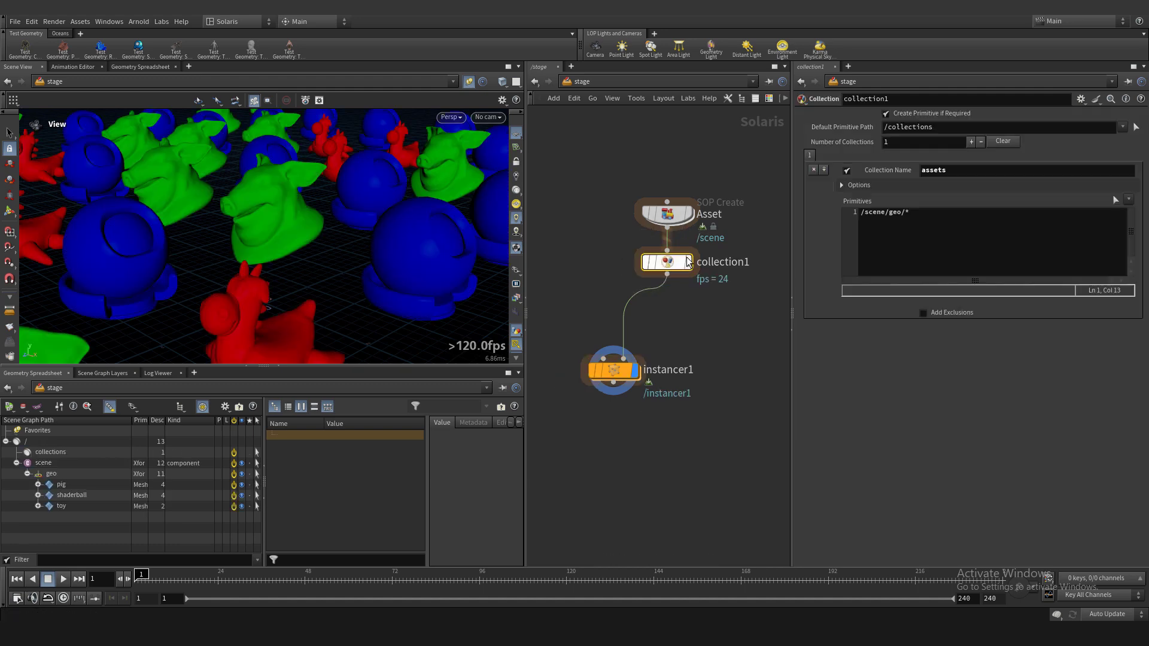
right_click_drag(341, 259, 287, 261)
middle_click_drag(287, 261, 311, 224)
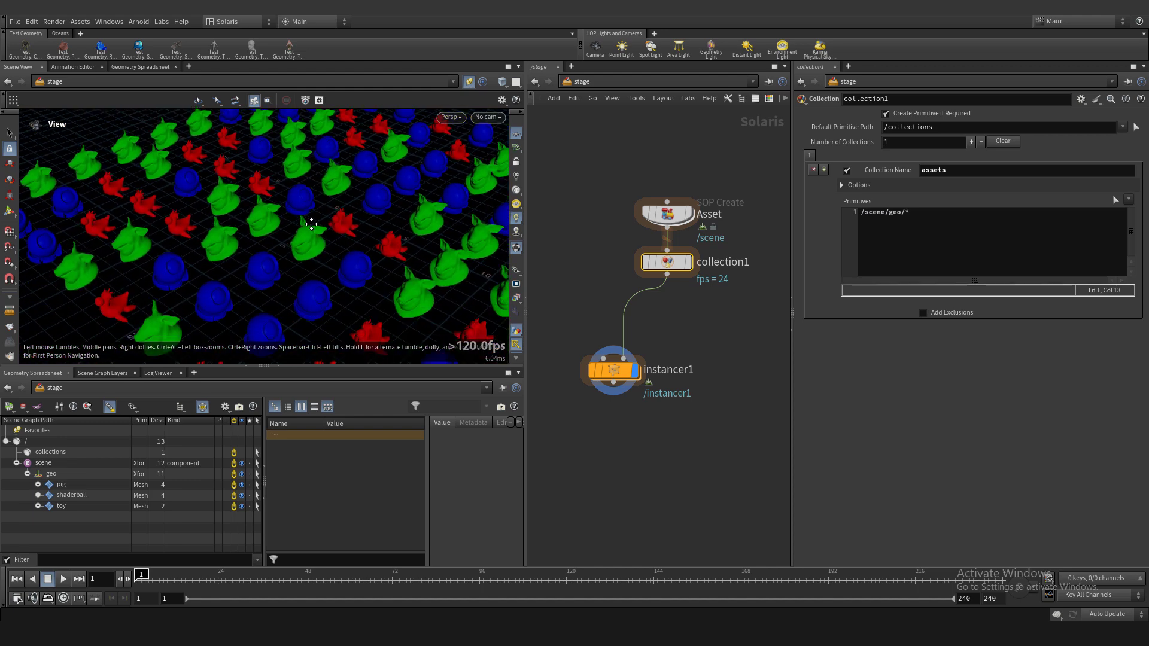
right_click_drag(312, 224, 300, 292)
left_click_drag(300, 292, 338, 260)
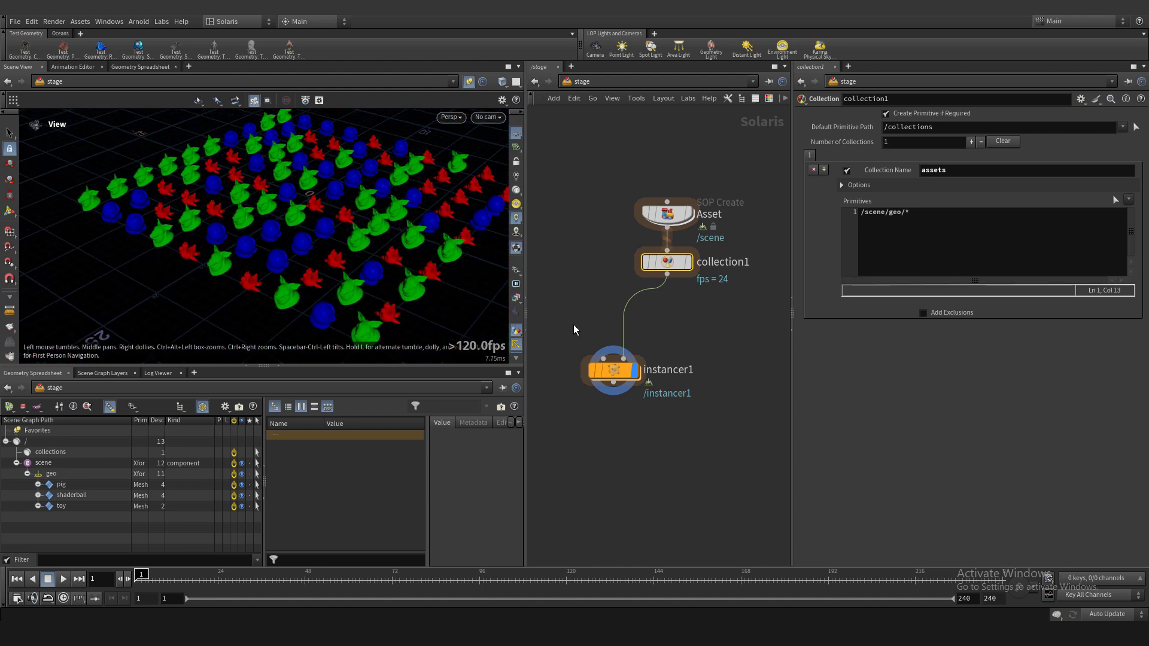
double_click(612, 372)
type("15")
key("Tab")
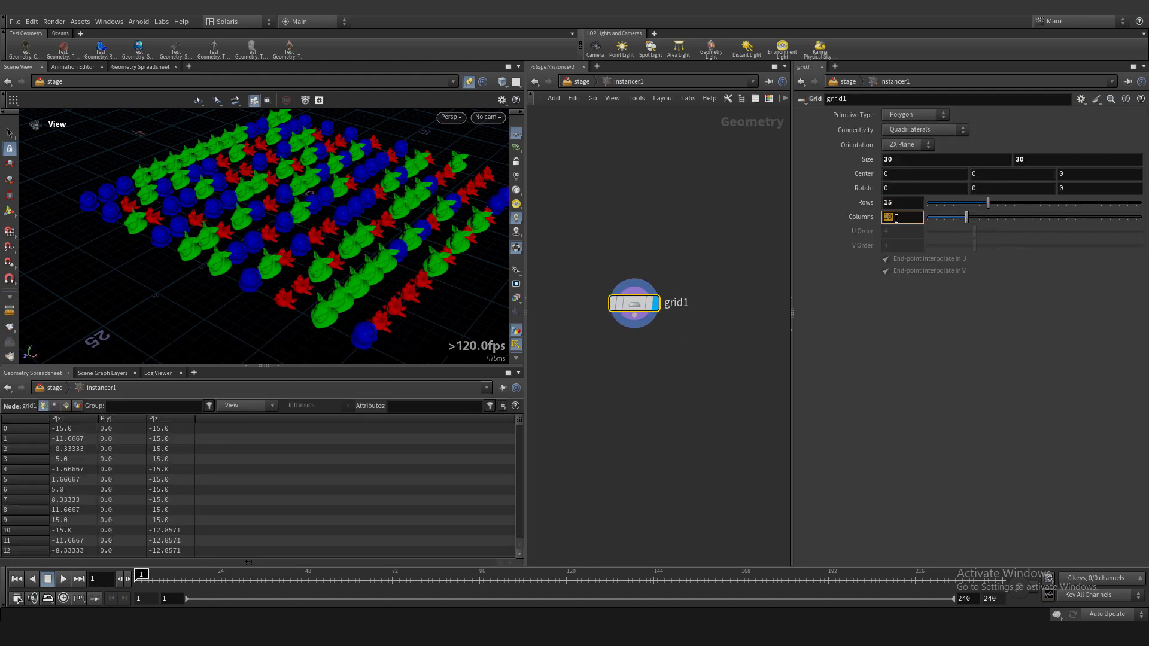
type("15")
key("Return")
- Return to the stage network and set the instancer's prototype index method to Index Attribute
scroll(423, 256, "up", 5)
left_click_drag(395, 257, 350, 237)
key("u")
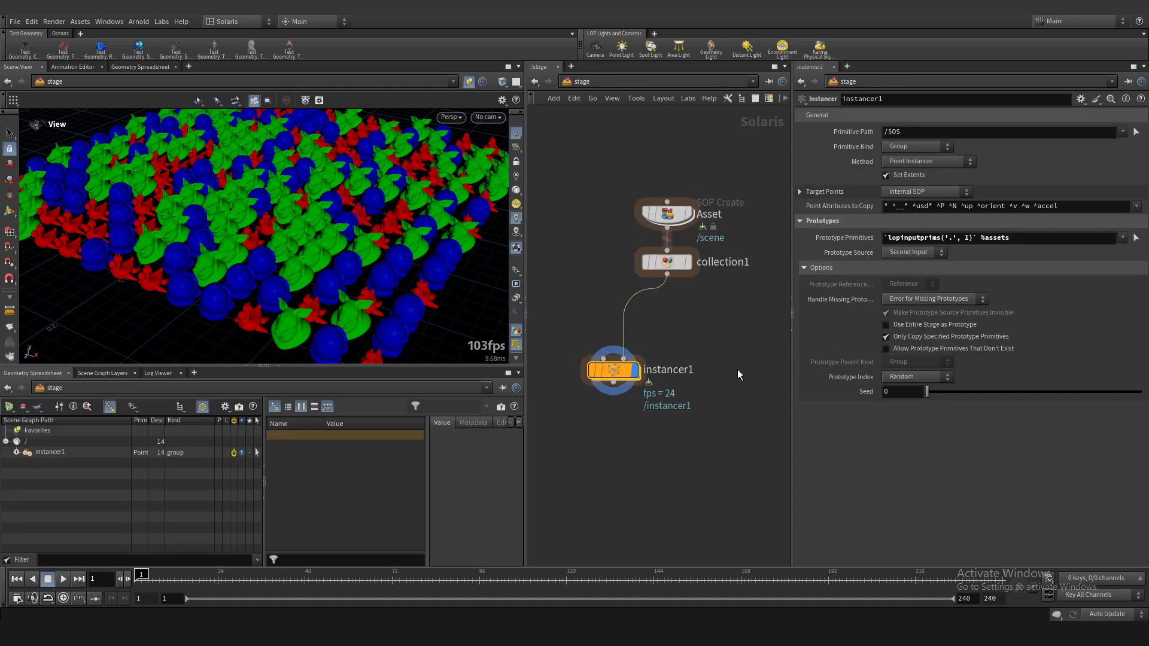
left_click(902, 413)
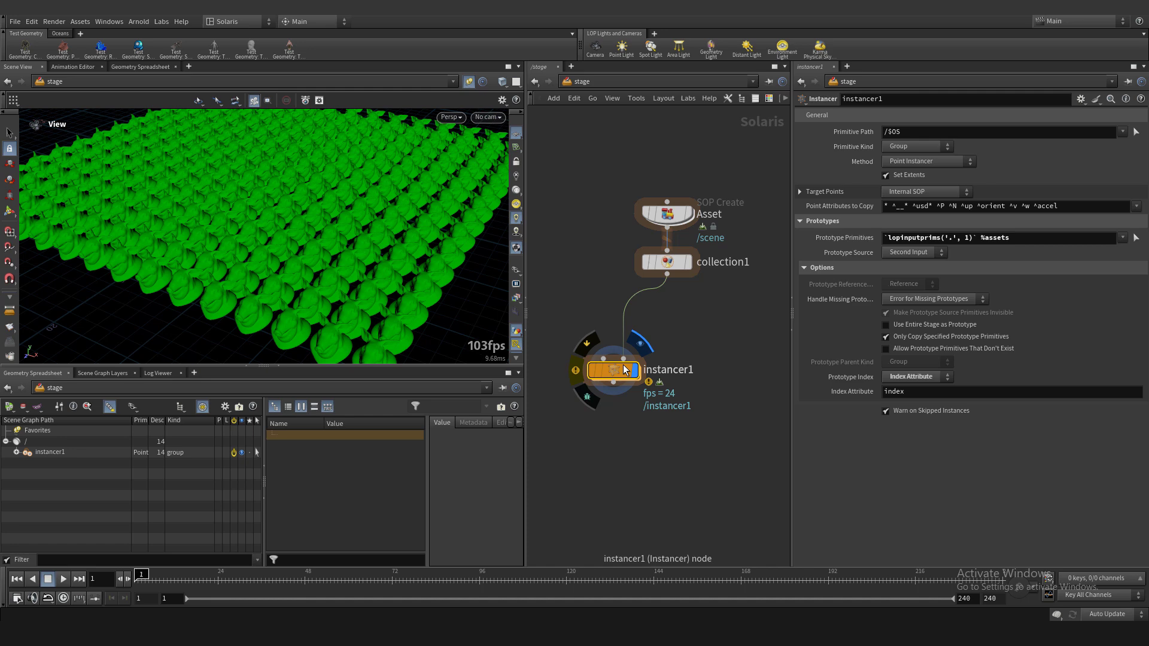
- Inspect the merged geometry, pig head and shader ball sources inside the Asset network and return to the stage
double_click(675, 218)
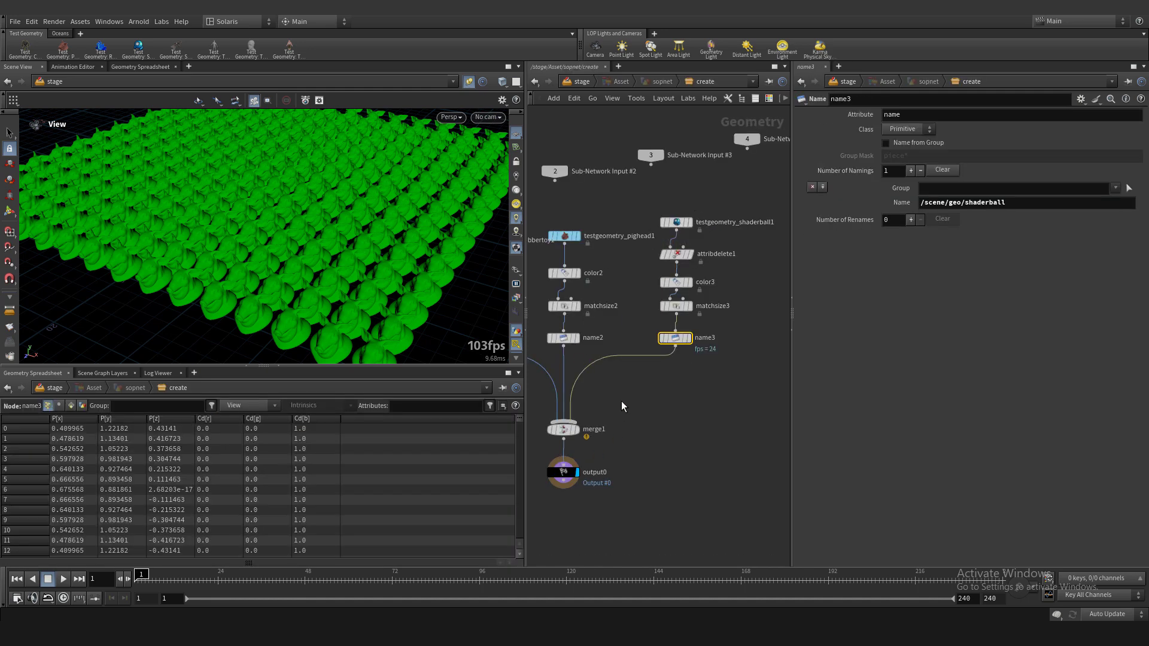
left_click(563, 429)
left_click(468, 85)
left_click_drag(264, 206, 326, 211)
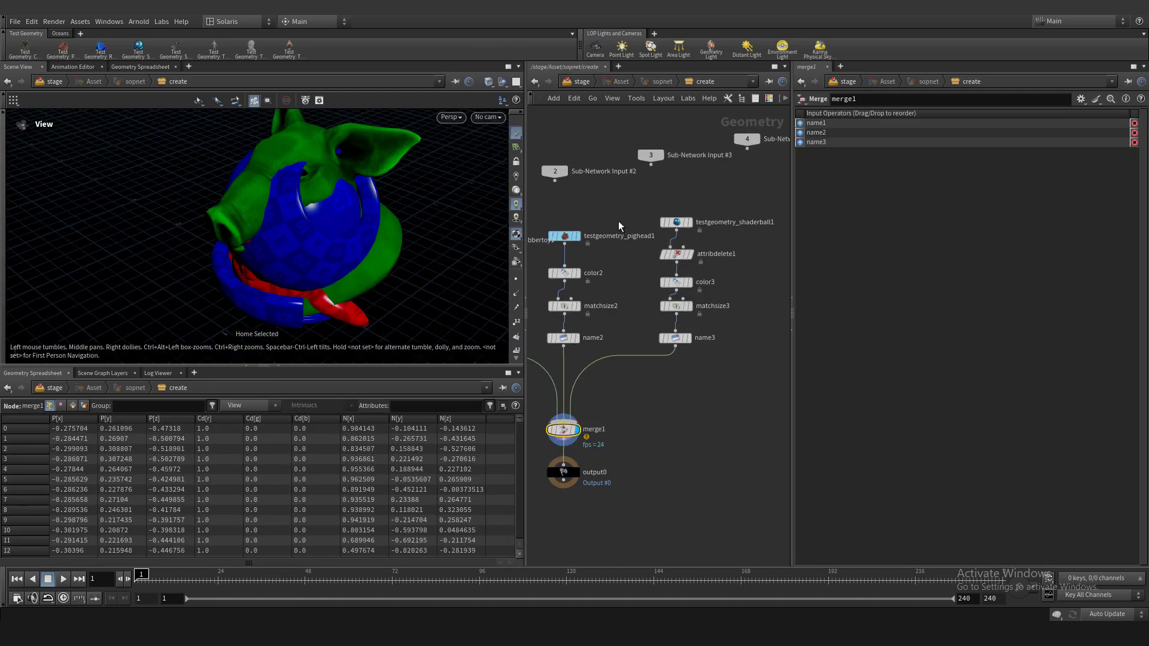
middle_click_drag(619, 221, 732, 220)
left_click_drag(614, 223, 563, 250)
key("r")
left_click(677, 236)
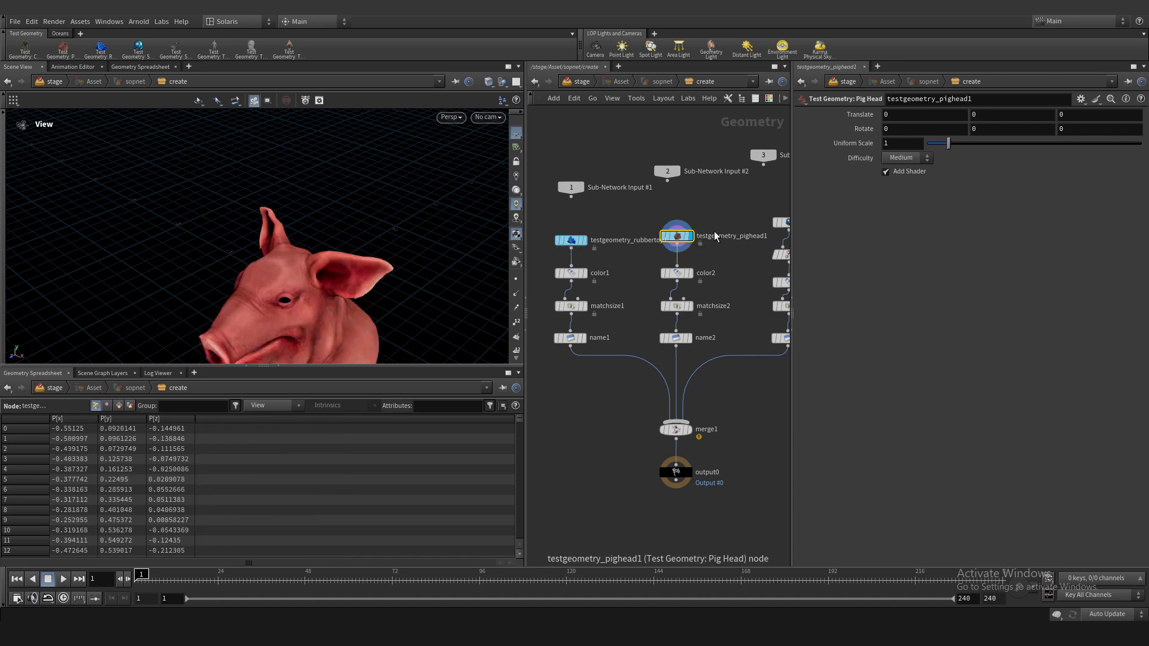
middle_click_drag(702, 252, 630, 224)
left_click(718, 194)
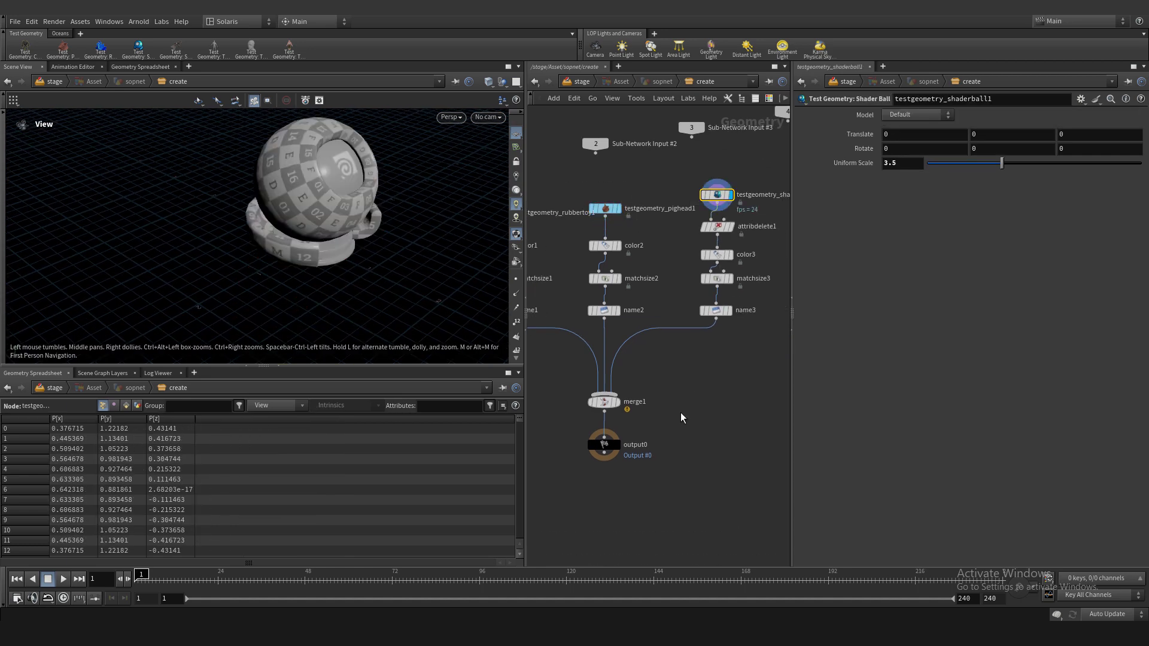
left_click_drag(614, 437, 616, 435)
key("r")
scroll(632, 371, "down", 2)
scroll(619, 258, "up", 1)
left_click(582, 82)
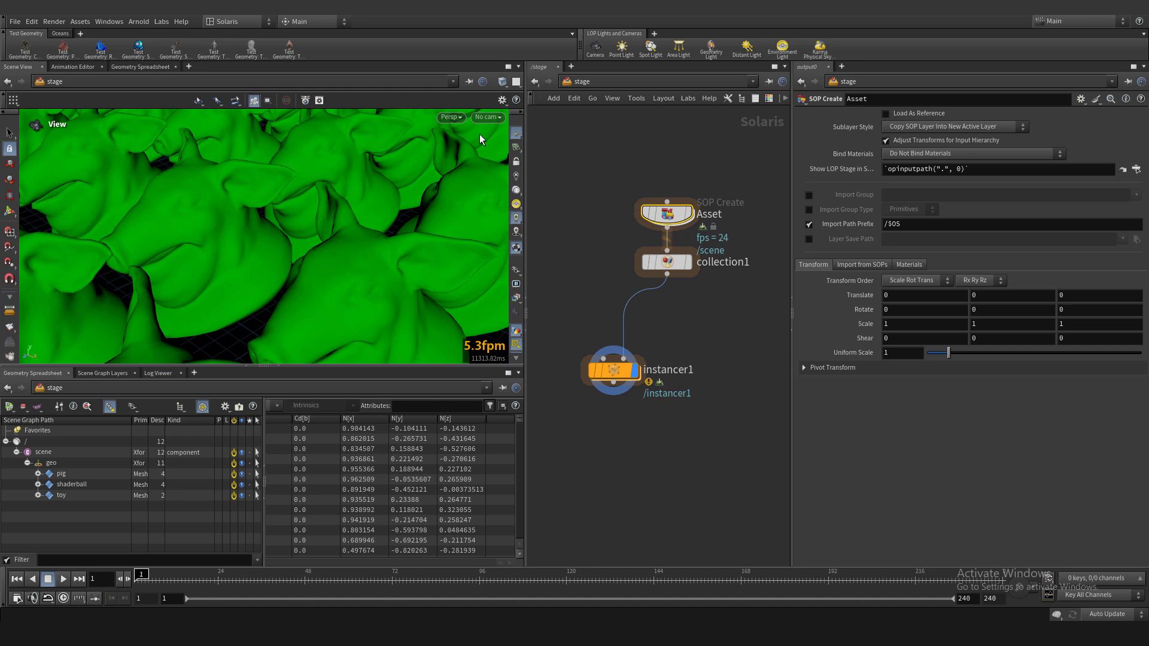
- Inside the instancer, add an Attribute Adjust Integer node after the grid for a point attribute called index
scroll(308, 213, "down", 8)
scroll(371, 275, "up", 3)
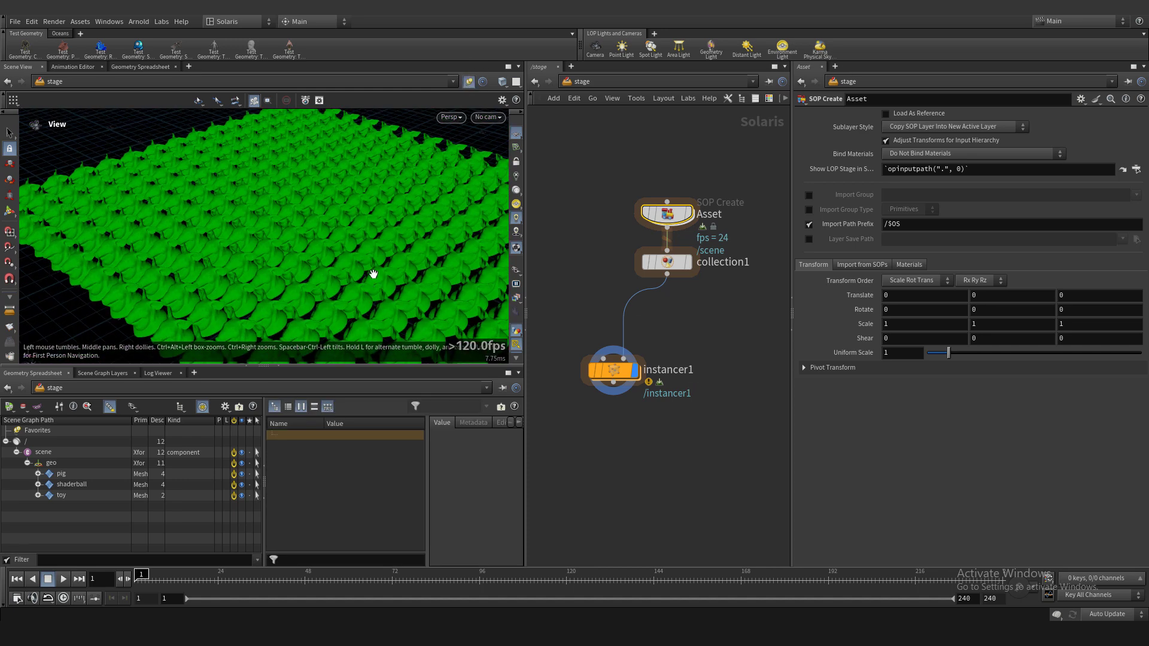
left_click_drag(277, 190, 313, 217)
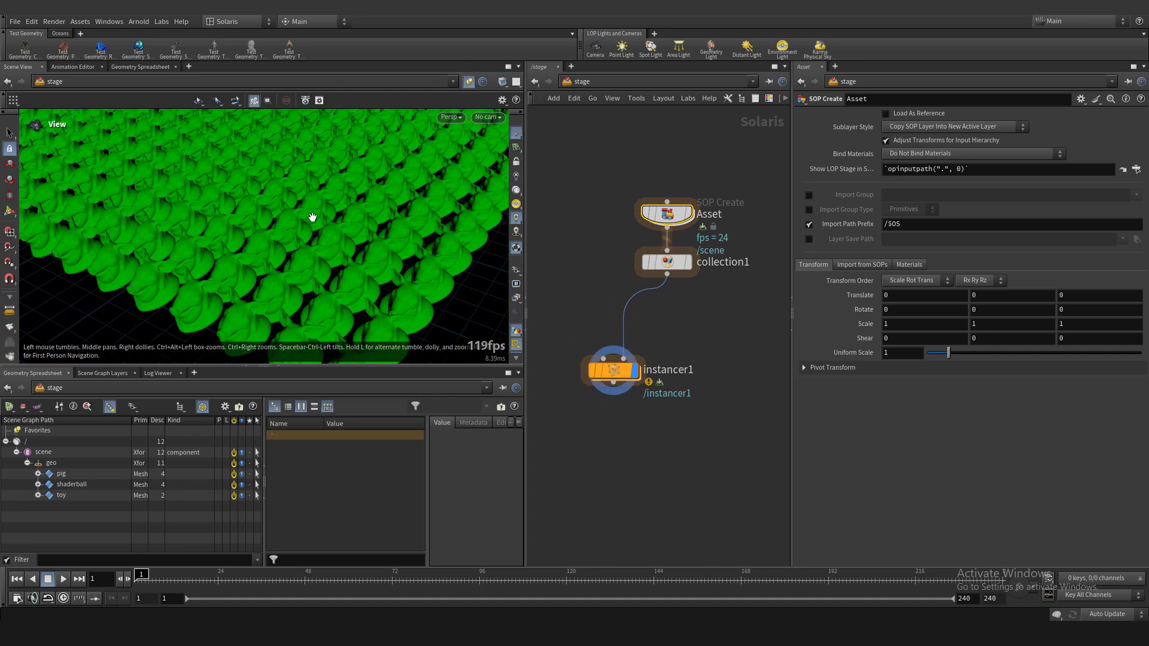
double_click(625, 375)
key("Tab")
type("integer")
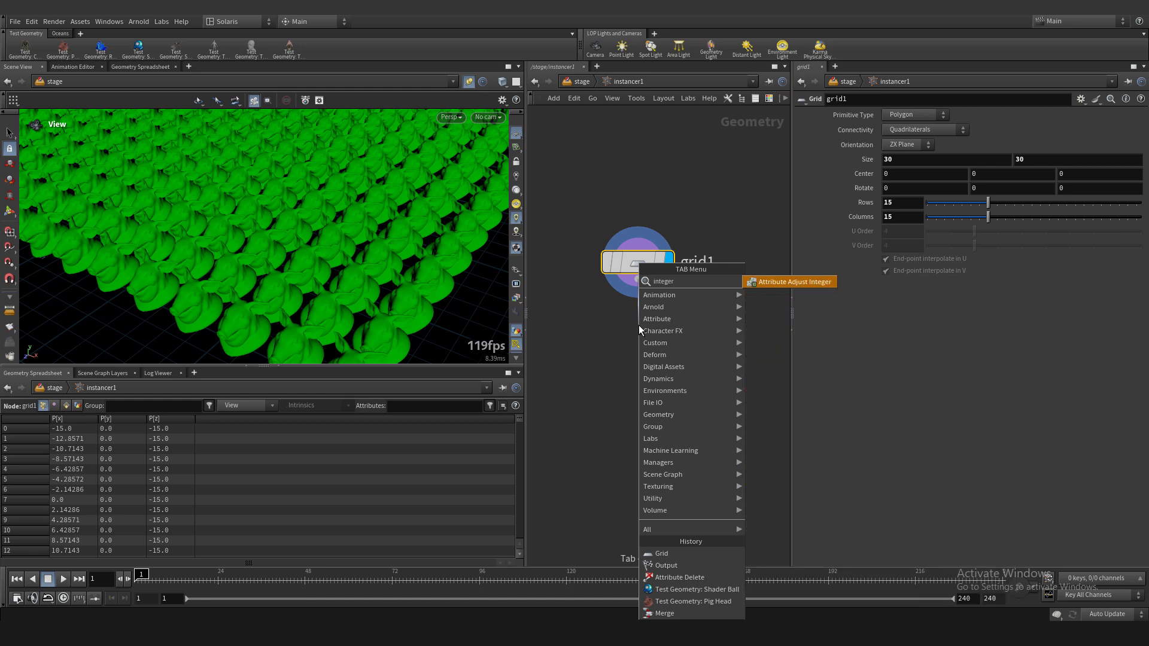
key("Return")
left_click(638, 329)
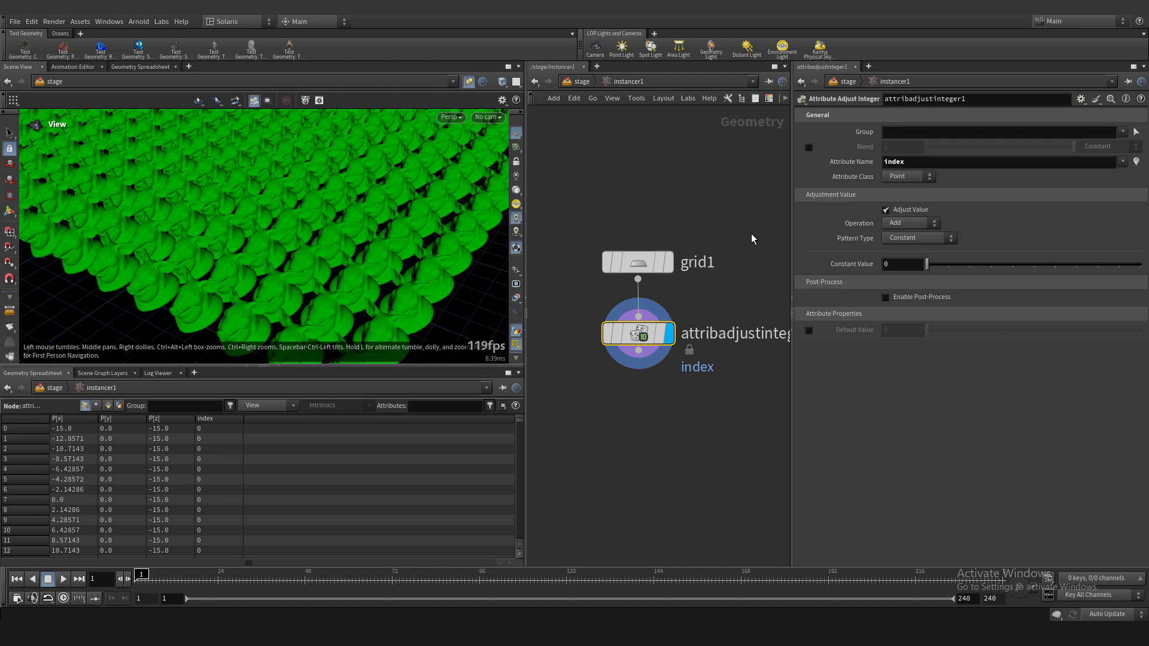
- Set the index adjustment's operation to Set Always and its pattern type to Noise
left_click(908, 225)
left_click(904, 237)
left_click(913, 238)
left_click(911, 274)
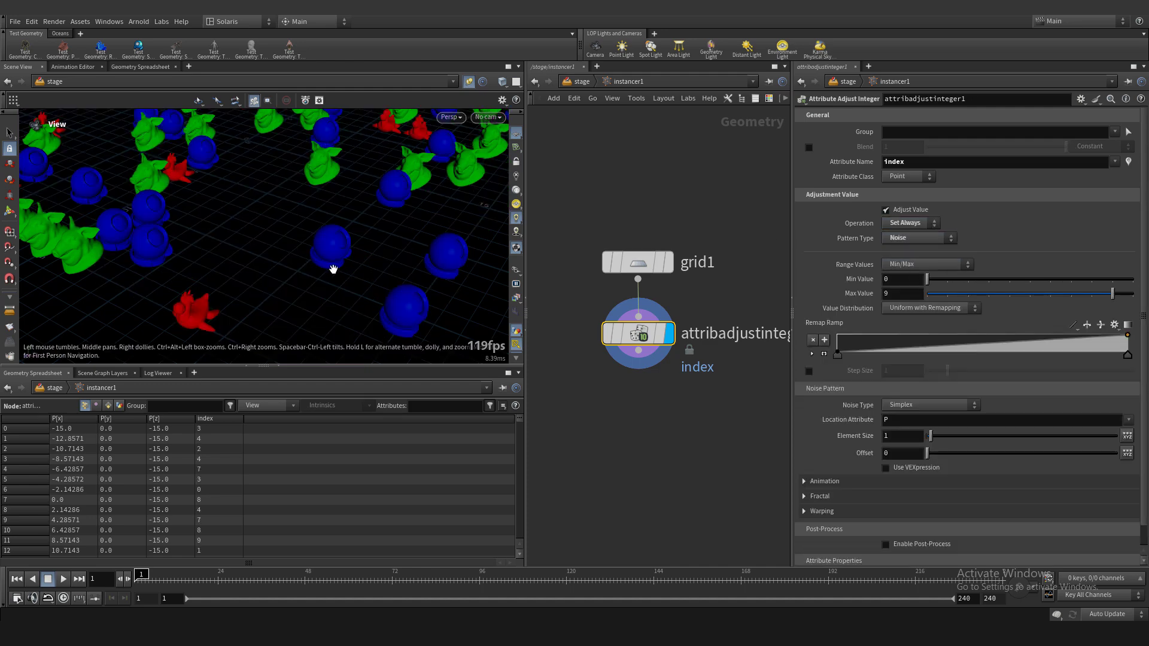
- Set the maximum value of the index noise to 2
scroll(333, 269, "down", 5)
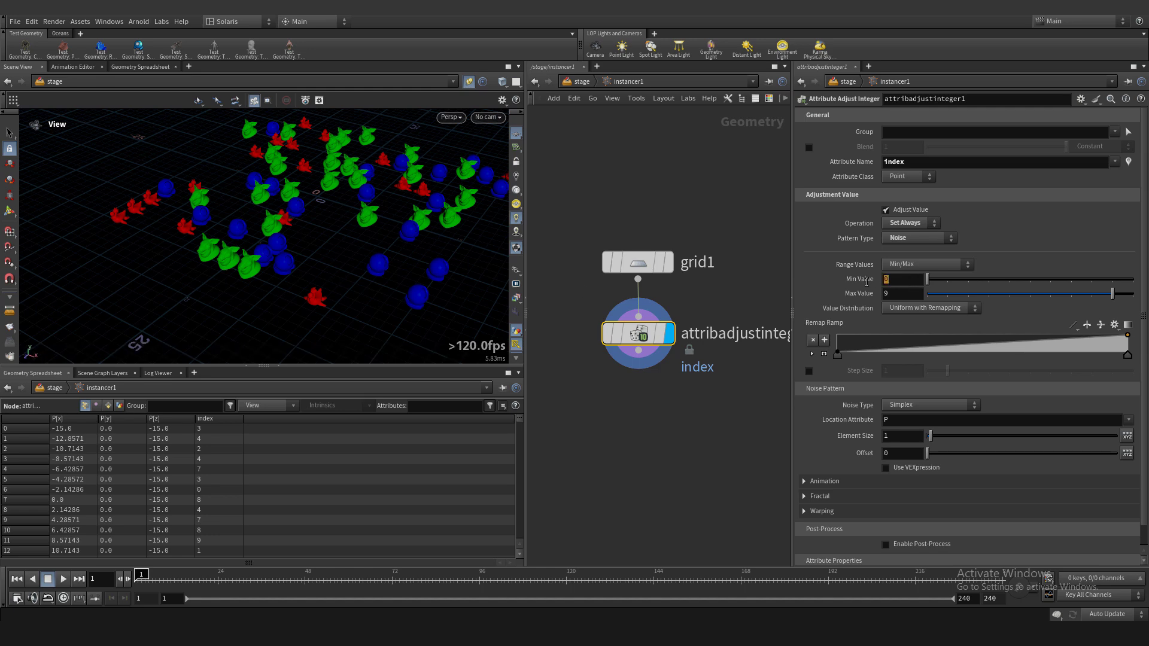
key("BackSpace")
type("2")
key("Return")
scroll(392, 225, "up", 2)
left_click_drag(394, 227, 421, 223)
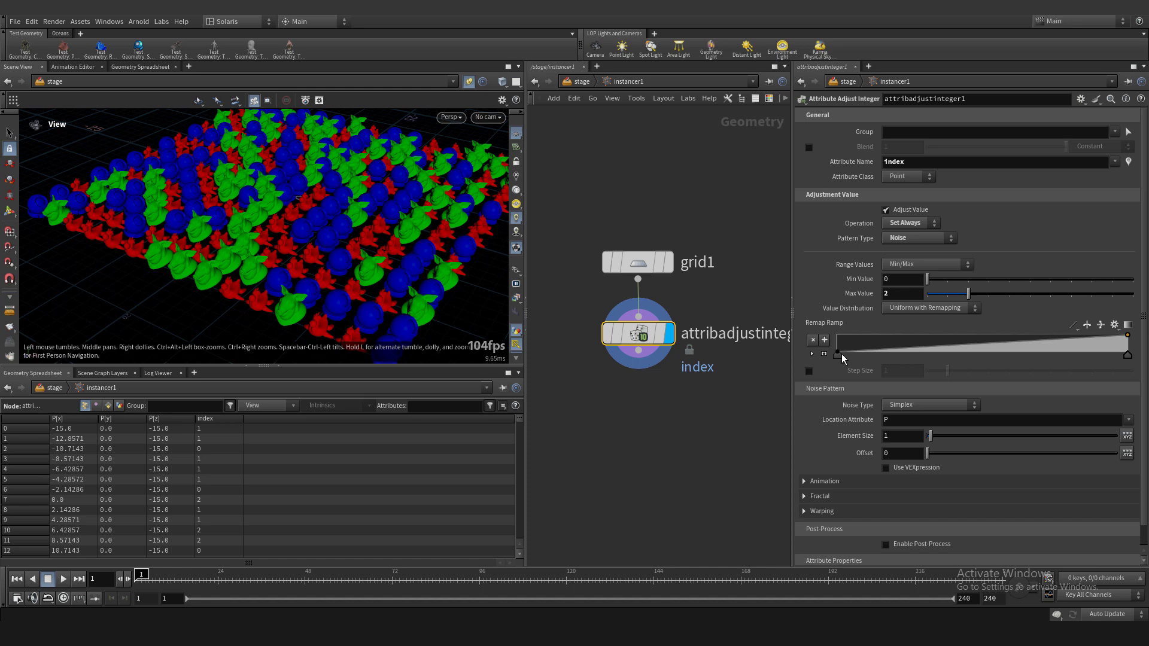
- Try a shifted remap ramp start point and a noise element size of 8.5, and restore both settings
left_click_drag(843, 356, 1017, 358)
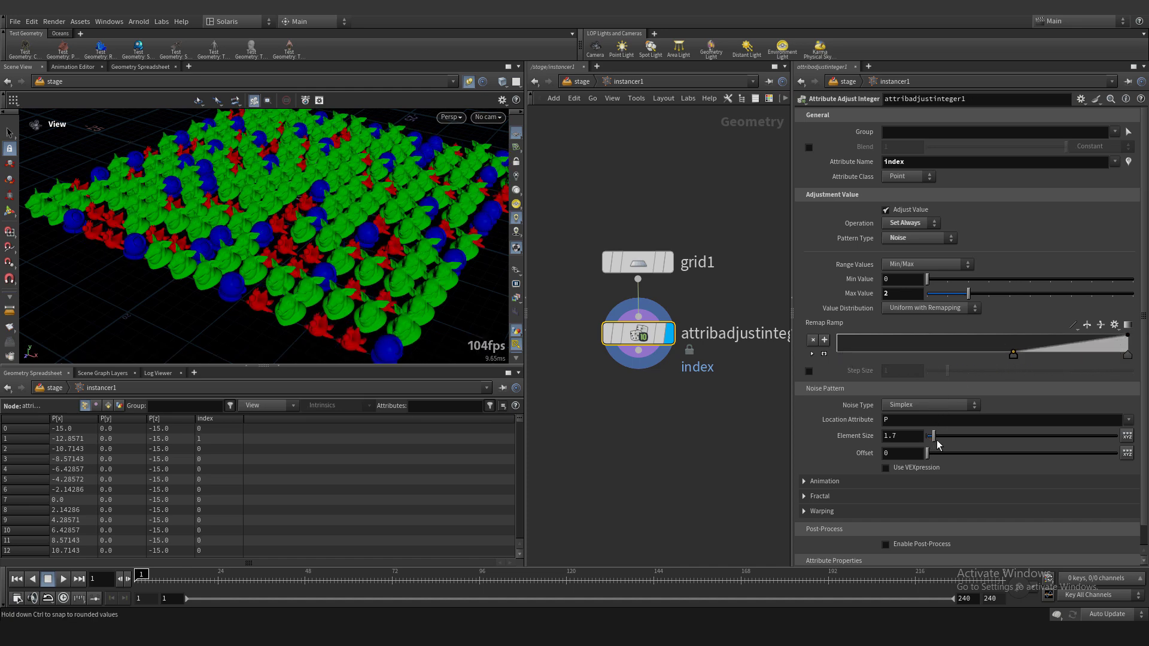
mouse_move(935, 436)
left_mouse_down()
mouse_move(970, 435)
mouse_move(954, 429)
left_mouse_up()
left_click_drag(1015, 355, 836, 355)
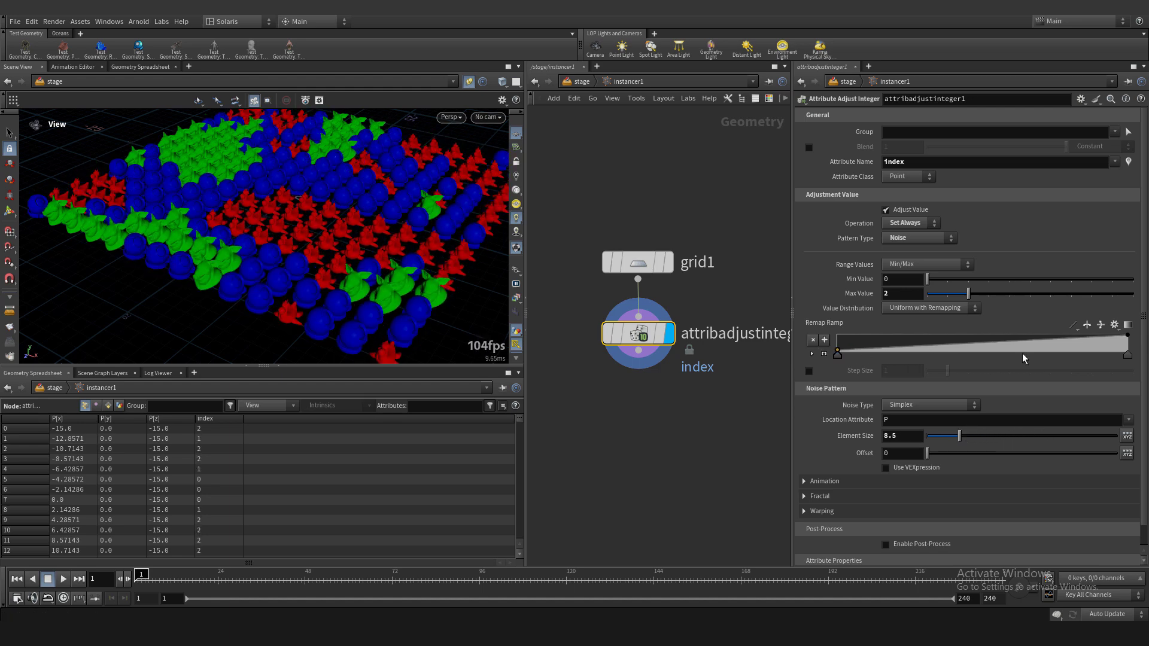
mouse_move(1128, 358)
left_mouse_down()
mouse_move(956, 353)
mouse_move(1130, 367)
left_mouse_up()
left_click_drag(839, 350, 837, 361)
middle_click(912, 437, "ctrl")
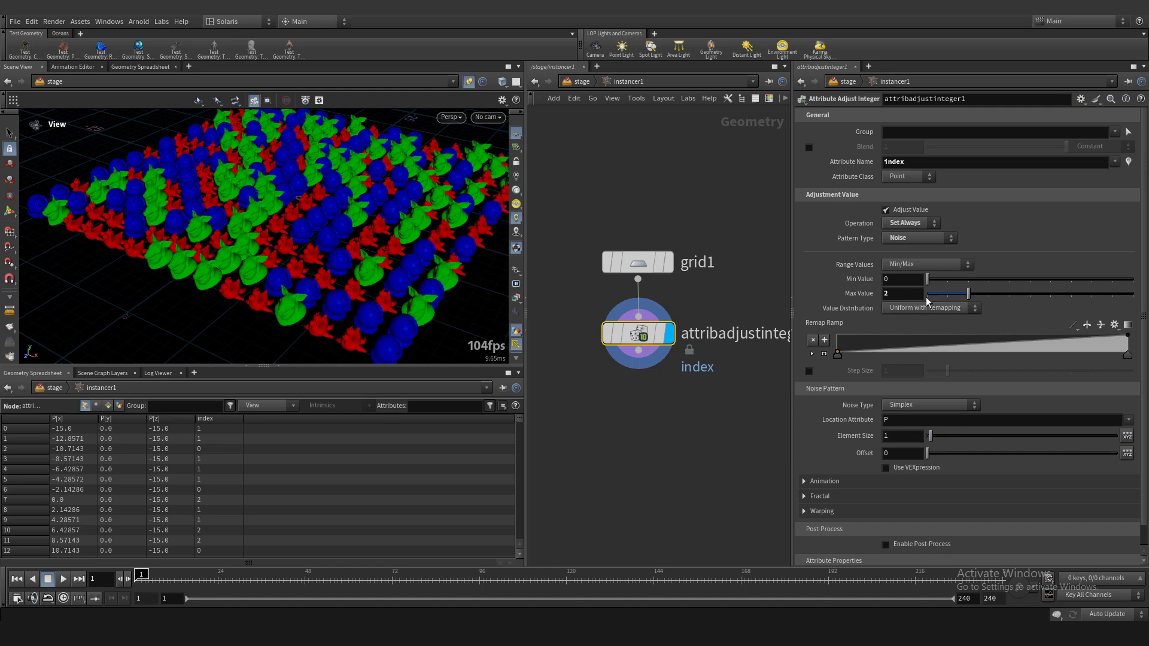
- Switch the index range to Specific Values and define three values: 0, 1 and 2
left_click(914, 264)
left_click(908, 311)
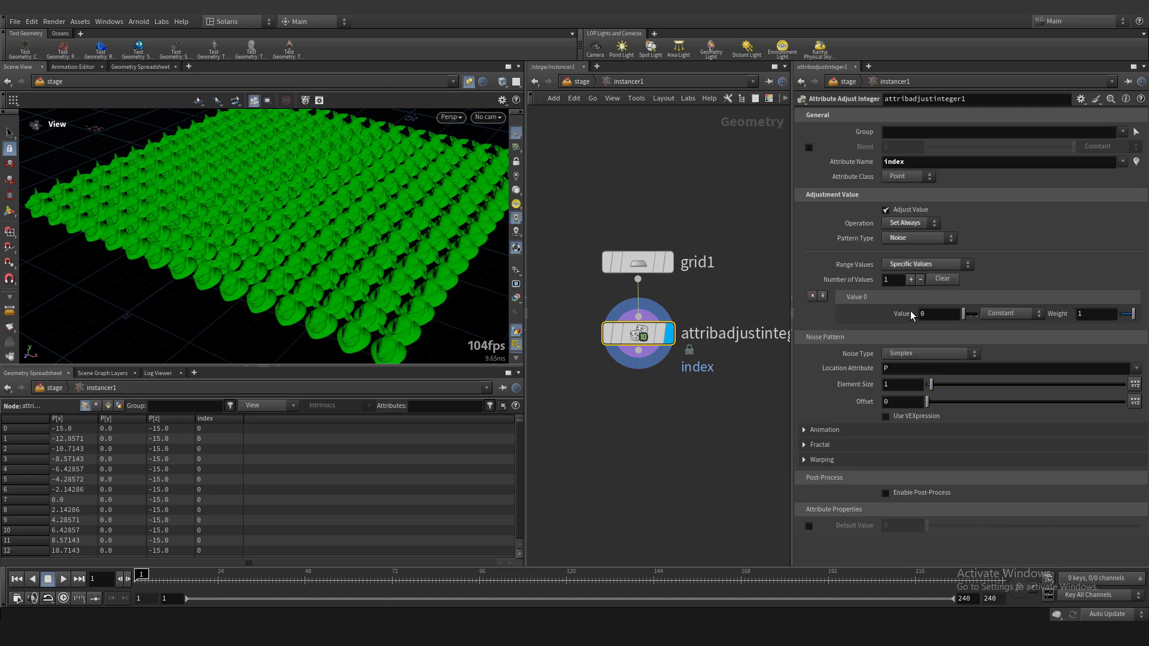
left_click(824, 296)
left_click(823, 296)
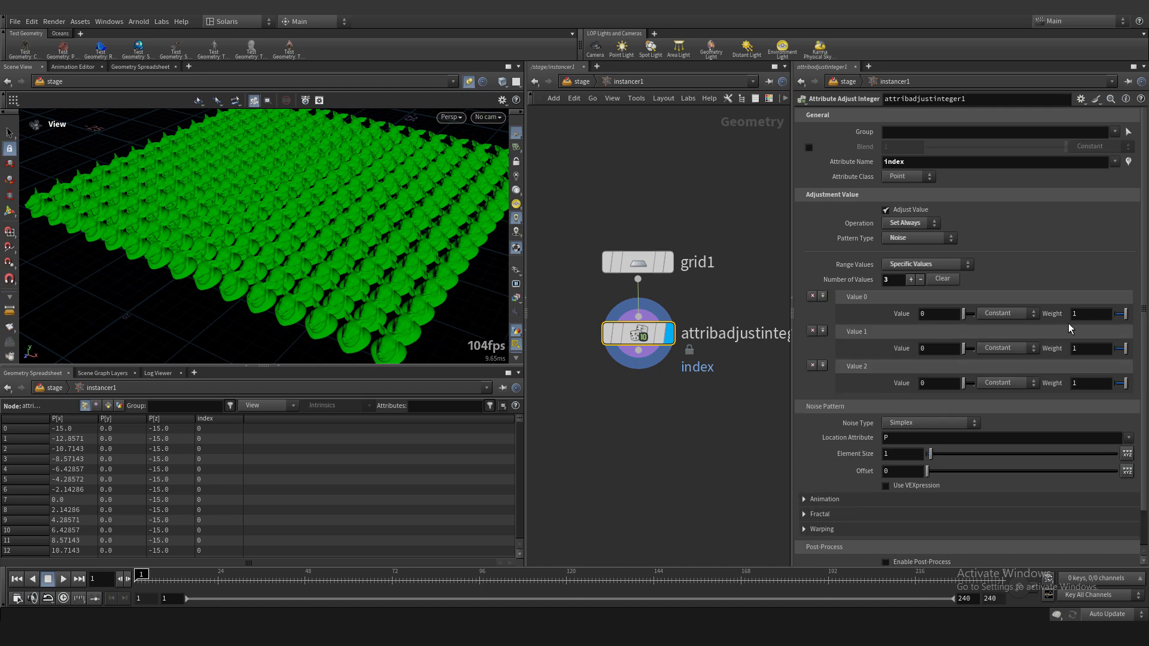
key("Return")
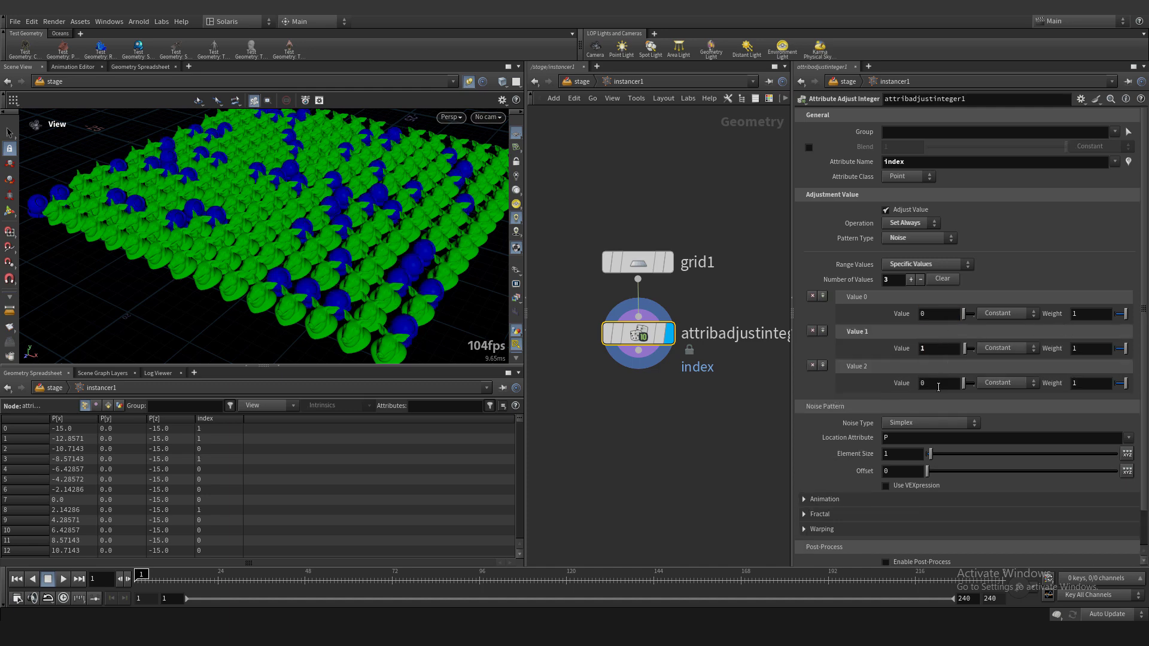
left_click(938, 385)
type("2")
key("Return")
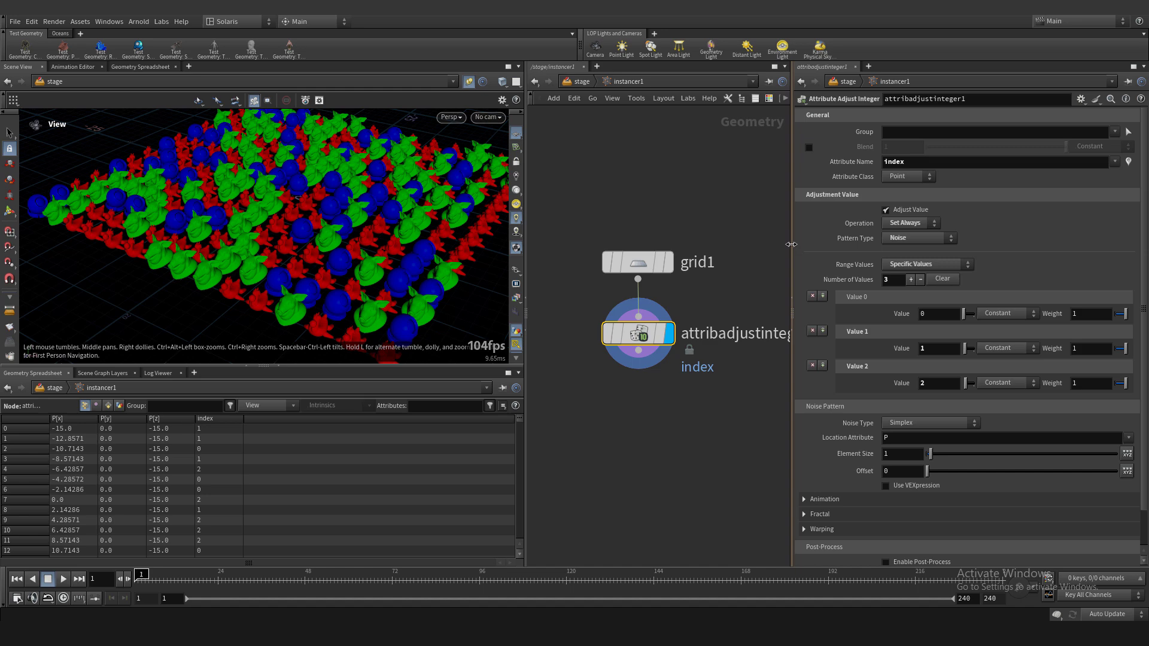
- Widen the parameter area and try varying the weights of the three index values
left_click_drag(792, 245, 714, 245)
left_click_drag(288, 245, 298, 249)
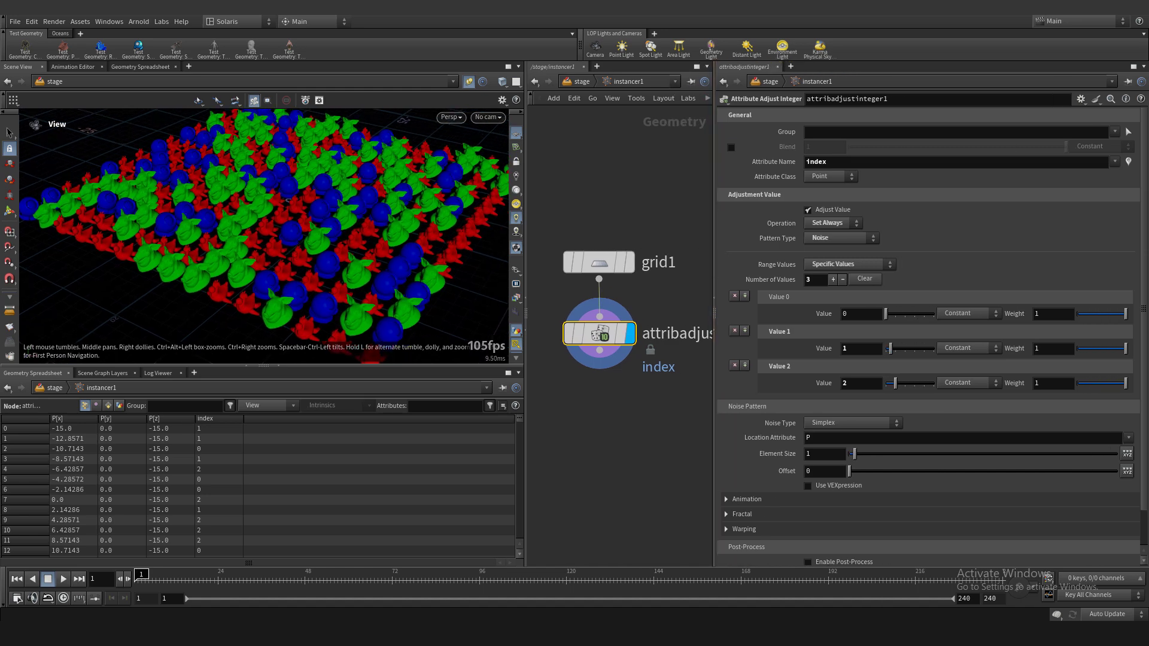
left_click_drag(1124, 320, 1126, 384)
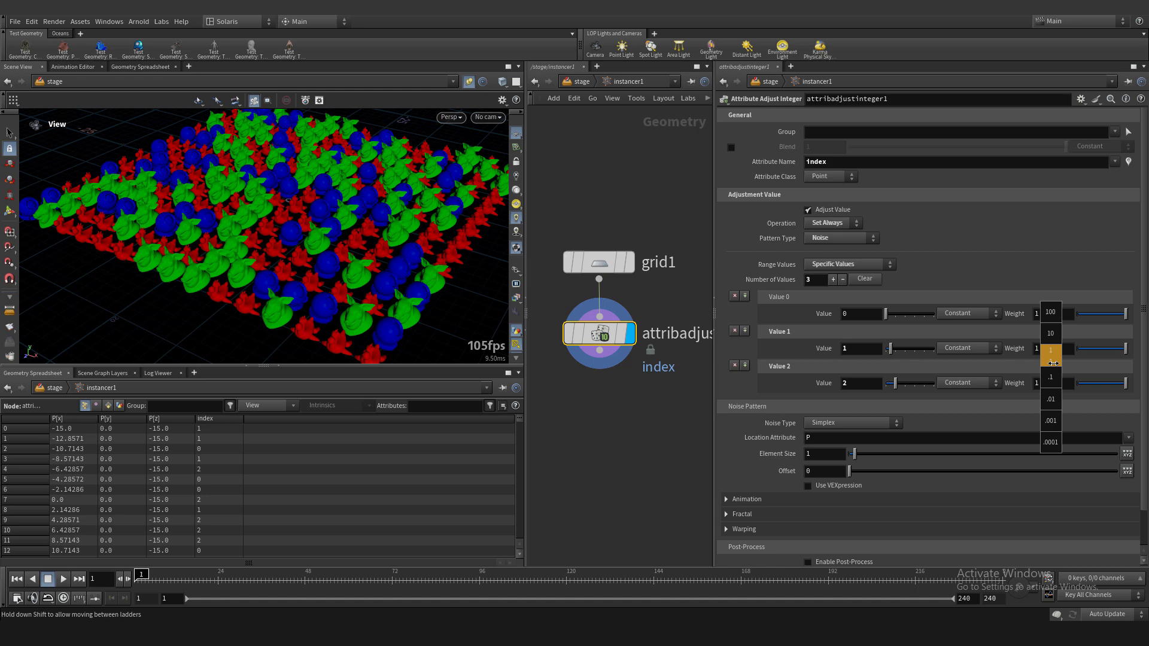
middle_click_drag(1053, 364, 1030, 339)
middle_click_drag(1072, 375, 1078, 312)
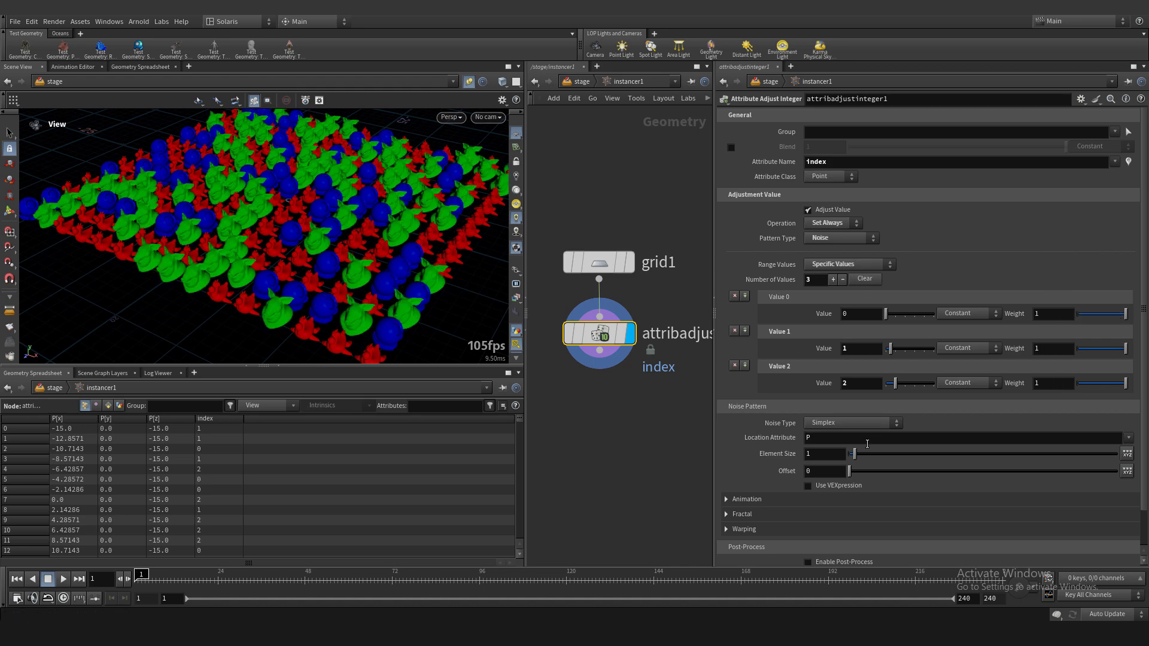
- Set the index noise's element size to 8.6, keeping the value weights at 1
left_click_drag(855, 454, 896, 453)
mouse_move(1107, 382)
left_mouse_down()
mouse_move(1048, 386)
mouse_move(1124, 390)
mouse_move(1039, 391)
mouse_move(1128, 390)
left_mouse_up()
- Insert a Scatter and Align node between the grid and the index adjustment, and display the index adjustment node
key("Tab")
type("sca")
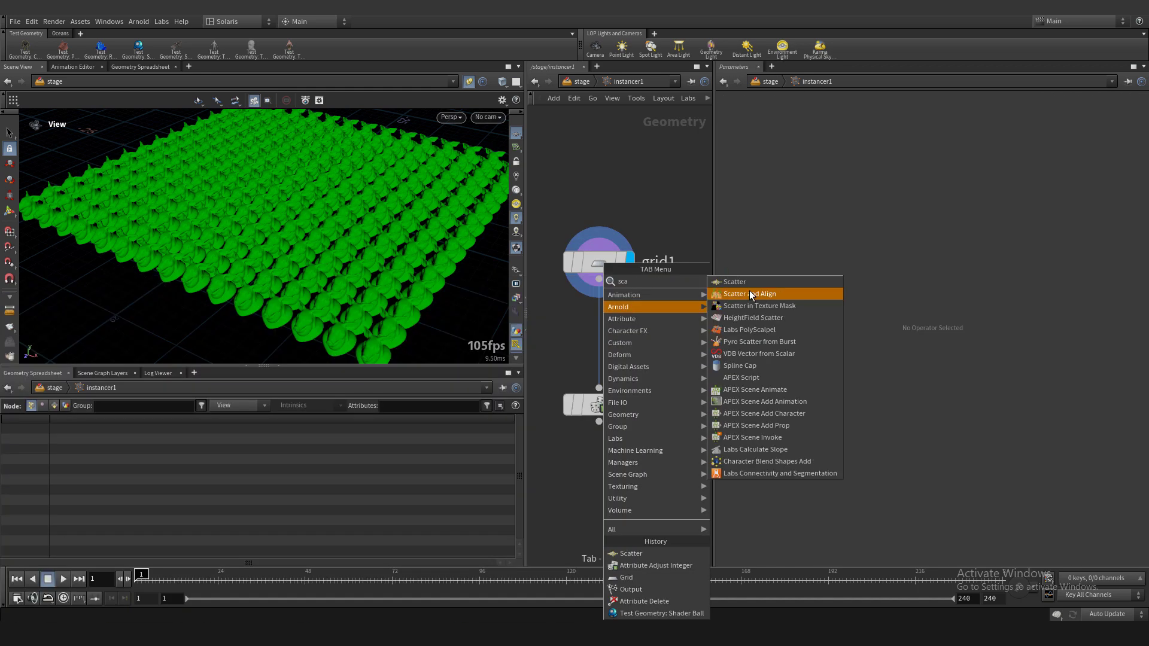
key("Return")
left_click(601, 340)
key("r")
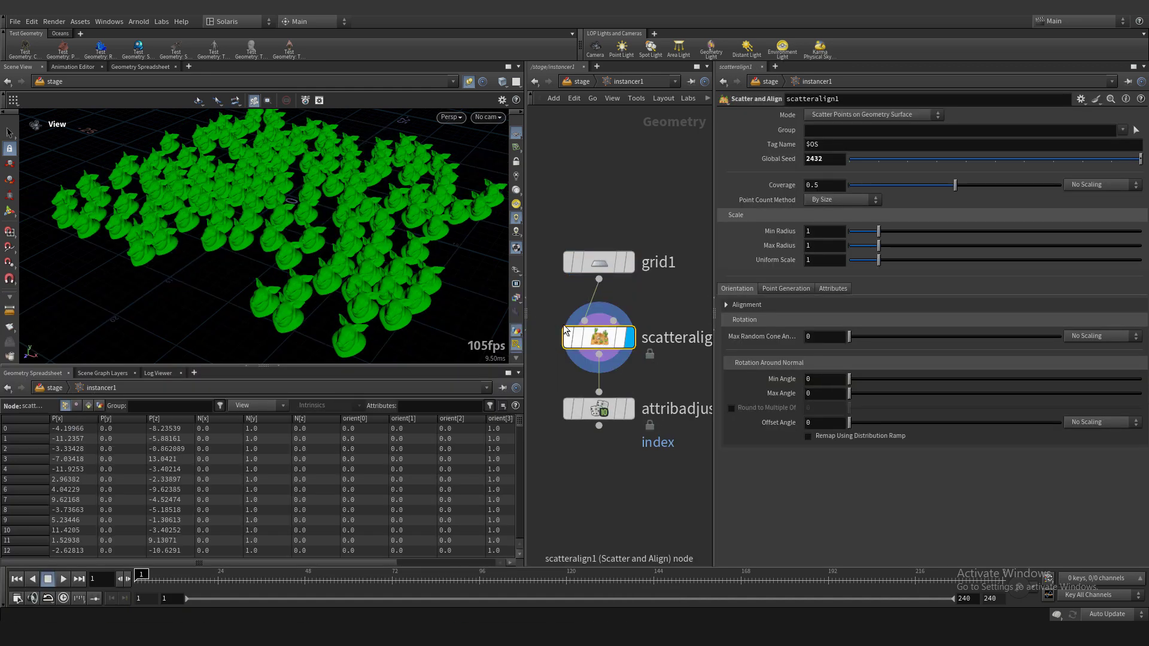
left_click(601, 413)
key("r")
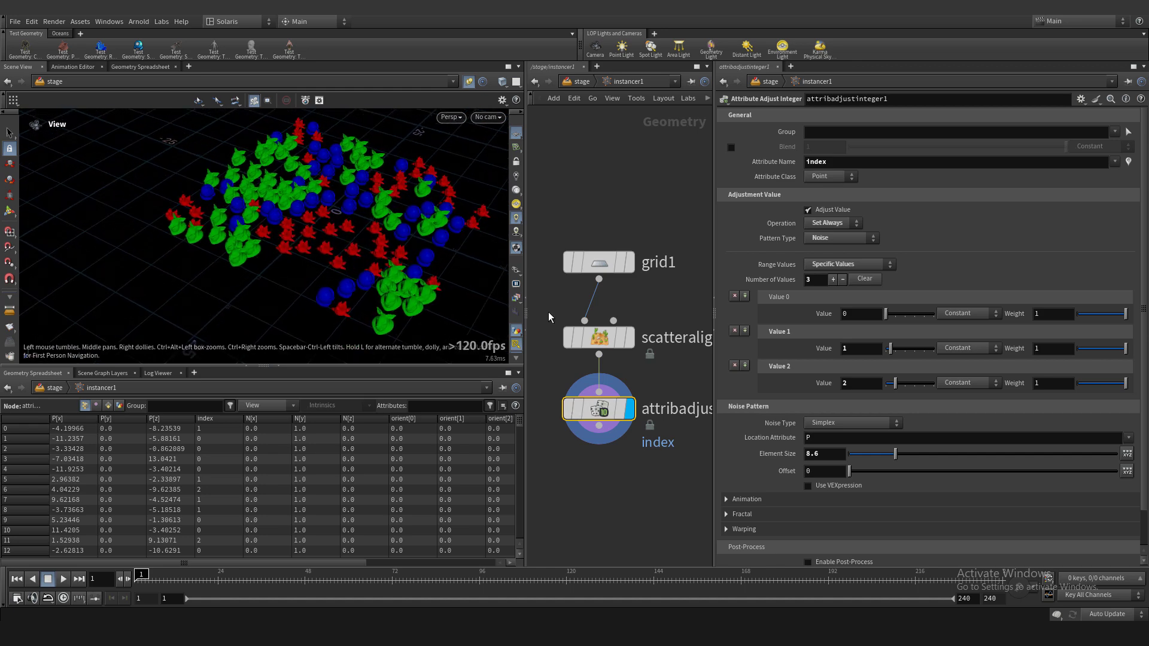
- Set the Scatter and Align coverage to 1 and pack the scattered points more densely
left_click(608, 345)
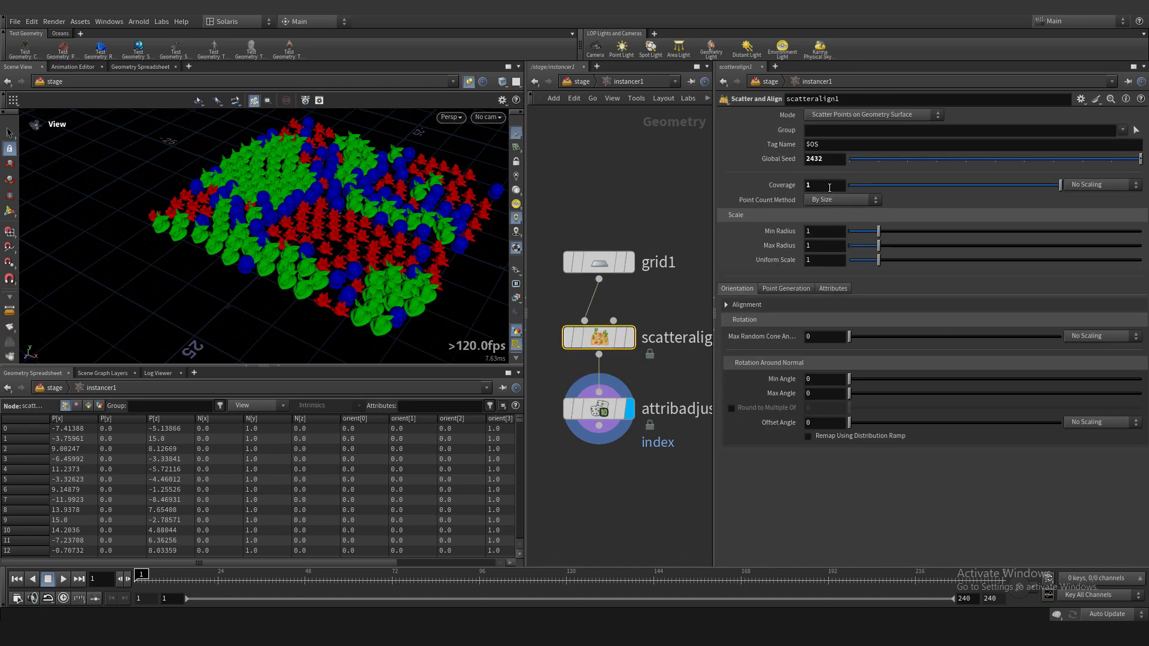
key("Return")
scroll(415, 211, "up", 3)
left_click_drag(413, 213, 419, 254)
- Reduce the element size of the index noise to 5.4
left_click(635, 418)
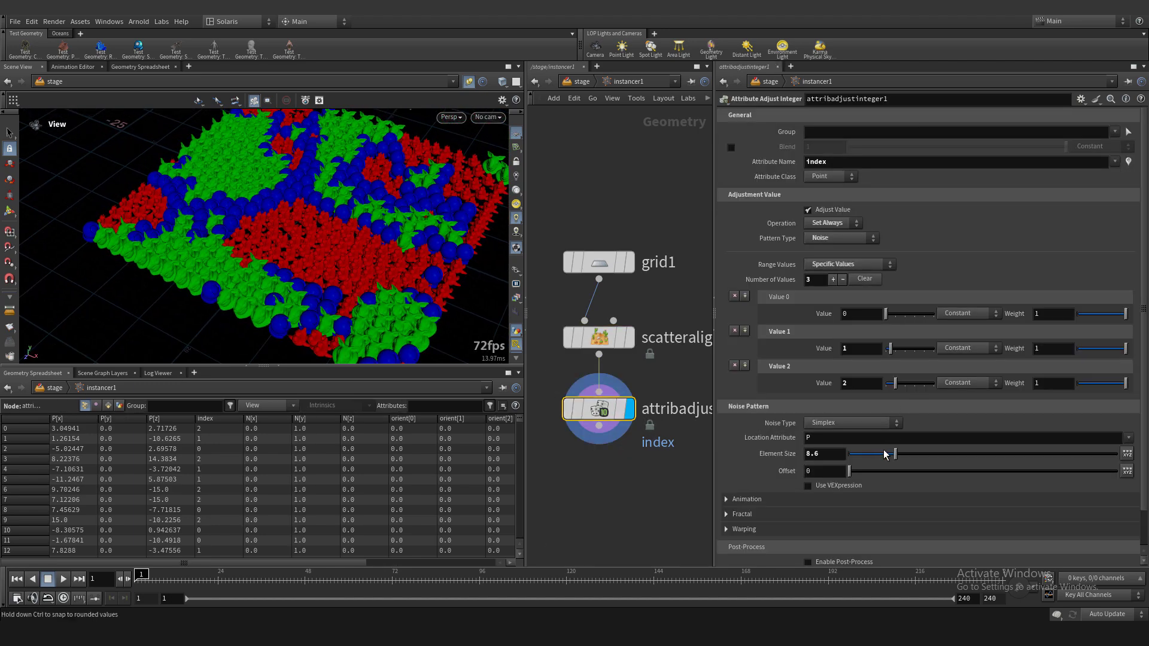
mouse_move(886, 454)
left_mouse_down()
mouse_move(862, 455)
mouse_move(894, 456)
mouse_move(879, 454)
left_mouse_up()
left_click_drag(371, 272, 311, 215)
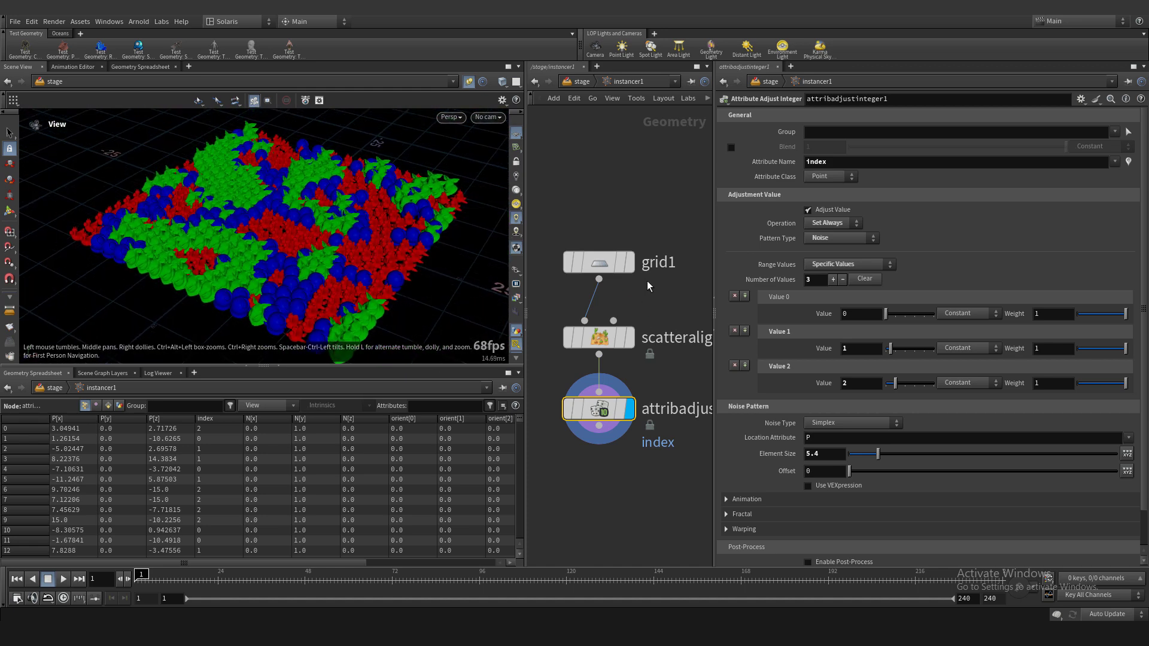
- Move the grid node higher in the network and display its own geometry in the viewport as shaded wireframe
middle_click_drag(648, 282, 655, 218)
left_click(639, 199)
left_click_drag(610, 206, 611, 168)
left_click(611, 169)
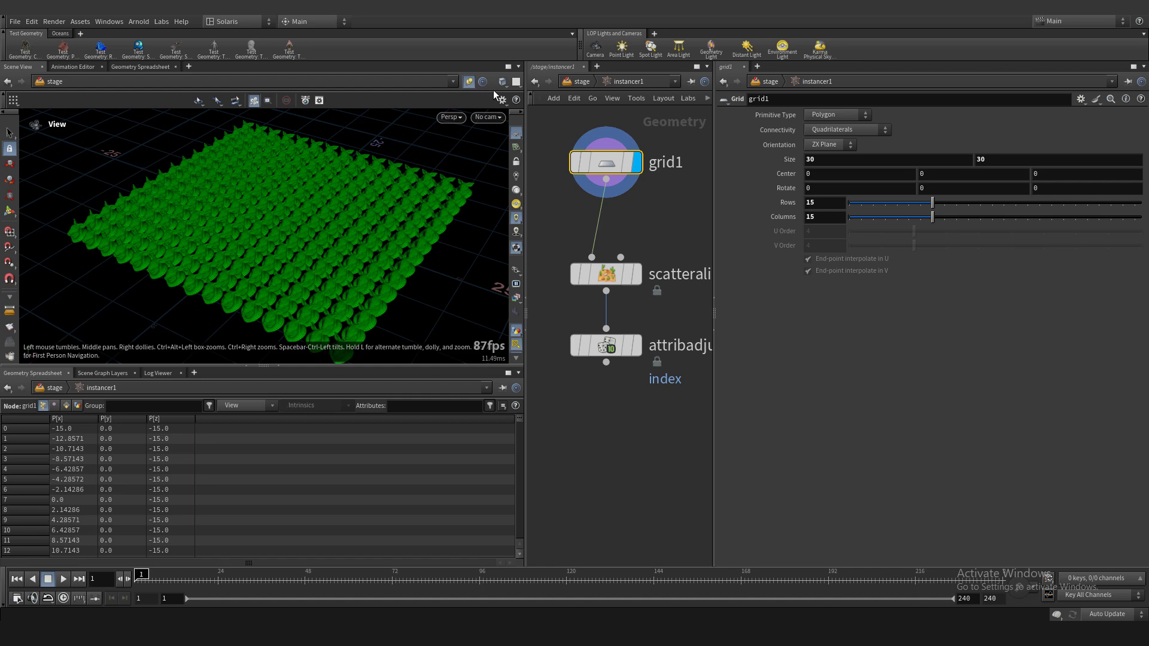
left_click(472, 82)
key("shift+w")
left_click_drag(275, 221, 315, 235)
- Set the grid to 100 rows and 100 columns
double_click(821, 202)
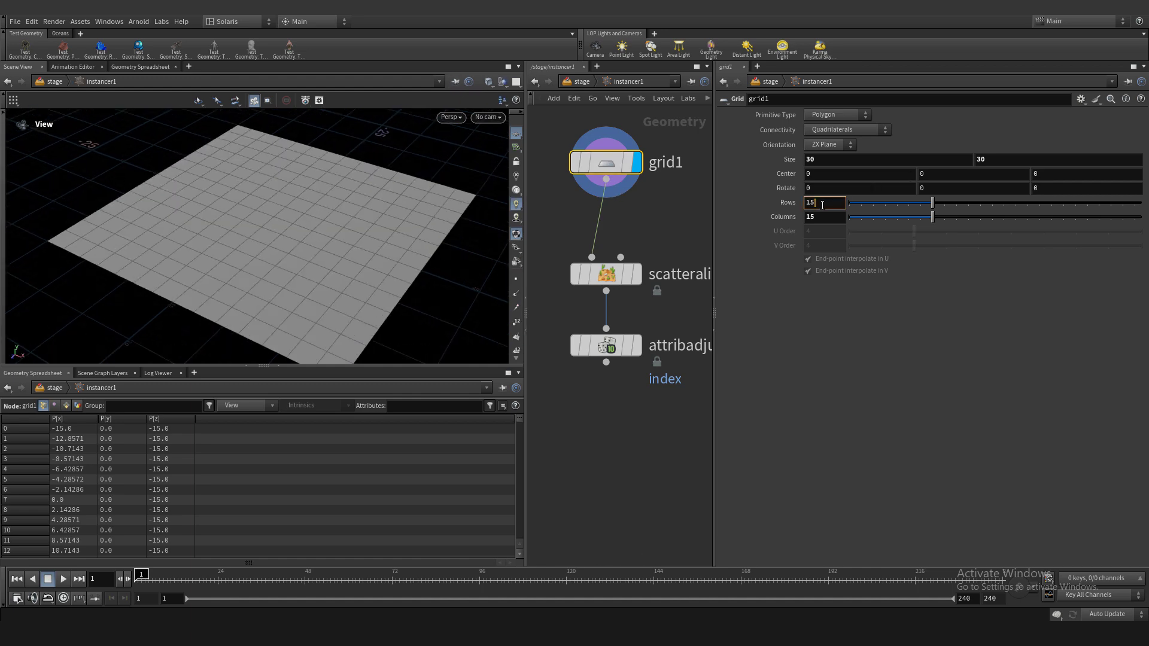
type("100")
double_click(829, 217)
type("100")
- Insert and display an Attribute Adjust Float node between the grid and the Scatter and Align node
left_click(622, 204)
key("Tab")
type("aflo")
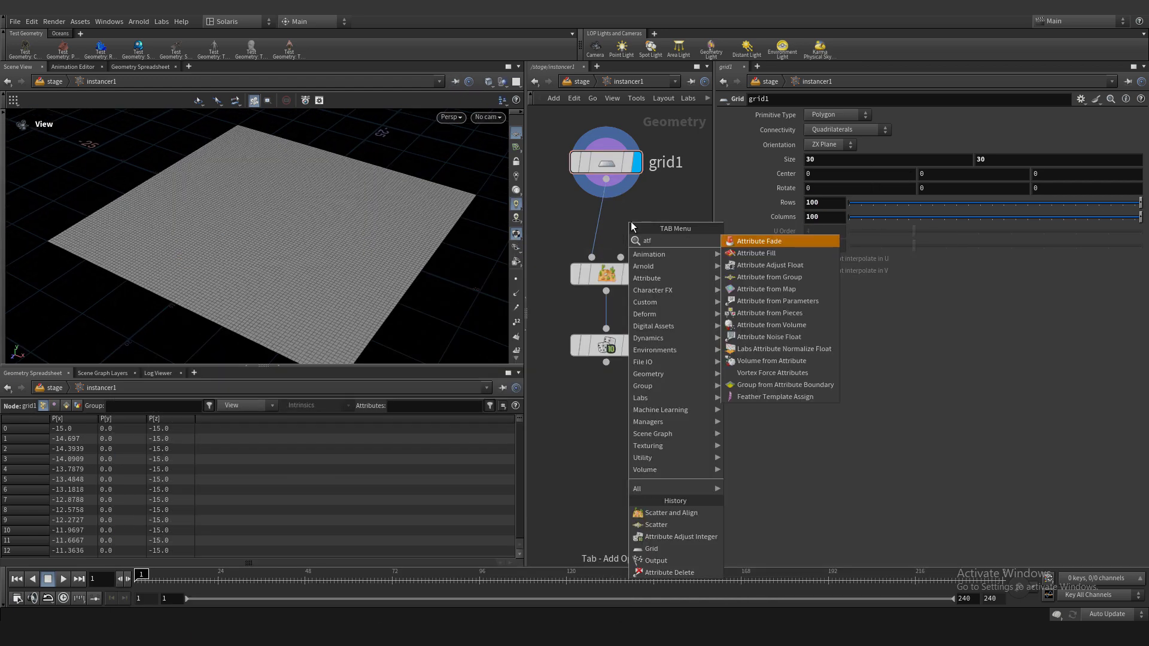
key("Return")
left_click(611, 229)
left_click(638, 234)
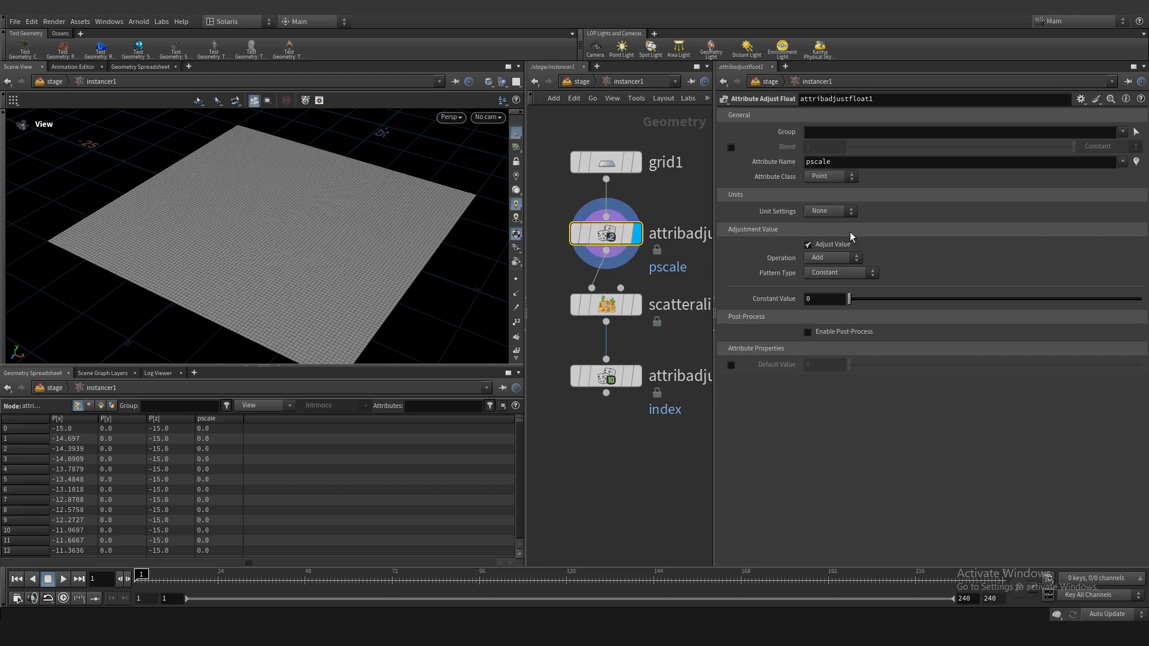
- Name the float node's attribute density and visualize it in the viewport
left_click(934, 161)
type("density")
key("Return")
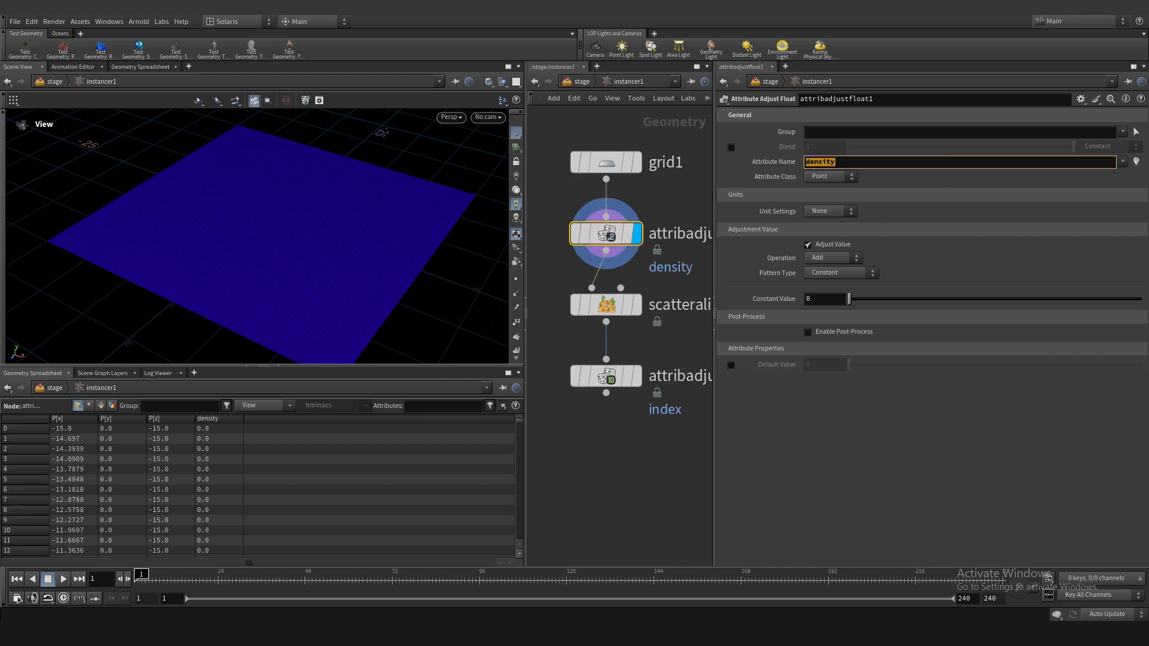
left_click(1137, 162)
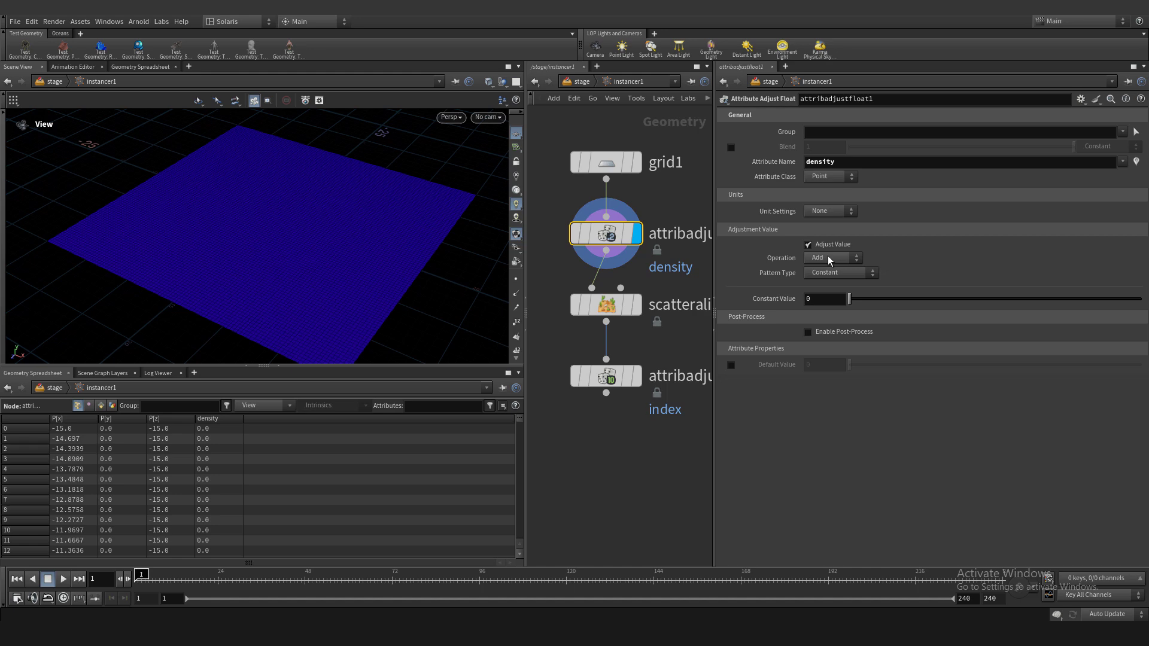
- Set the density adjustment's operation to Set Always and its pattern type to Noise
left_click(829, 282)
left_click(838, 273)
left_click(829, 308)
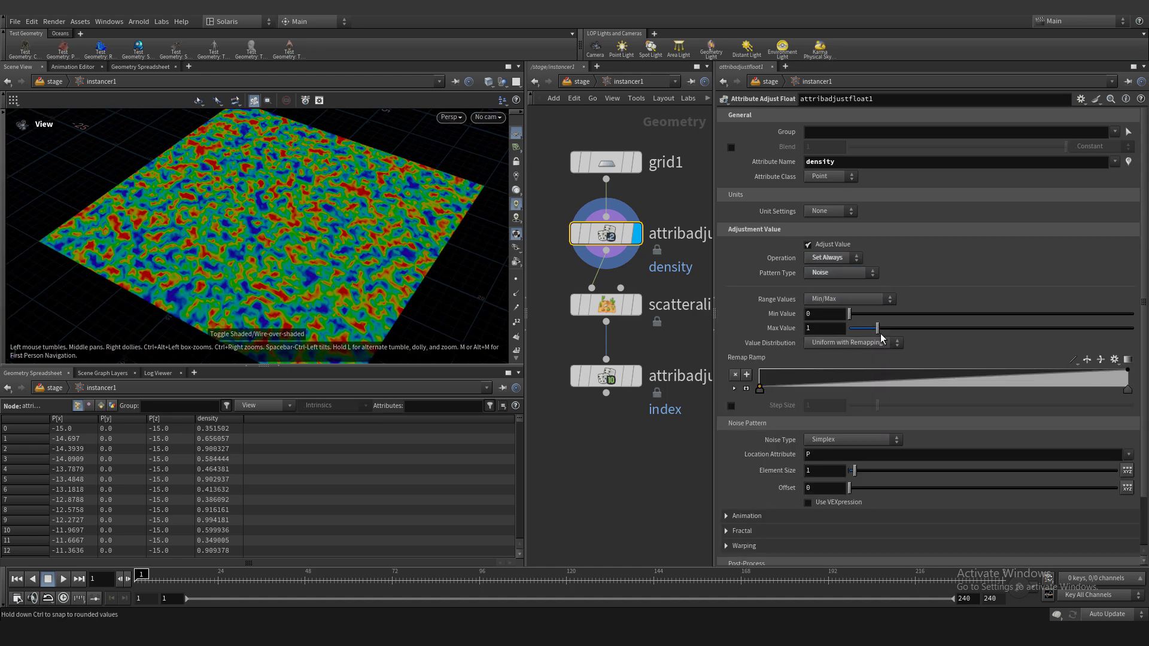
- Set the density noise's element size to 4.6 and make the Scatter and Align node count points By Density using the density attribute
mouse_move(873, 469)
left_mouse_down()
mouse_move(885, 470)
mouse_move(875, 468)
left_mouse_up()
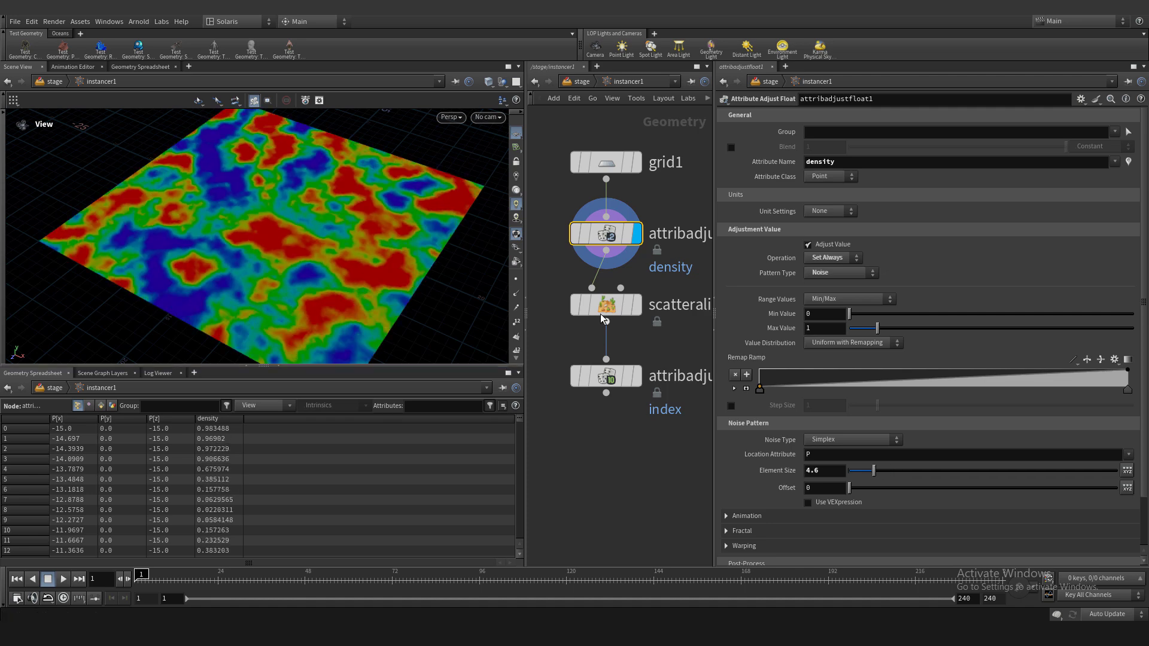
left_click(636, 310)
left_click(636, 310)
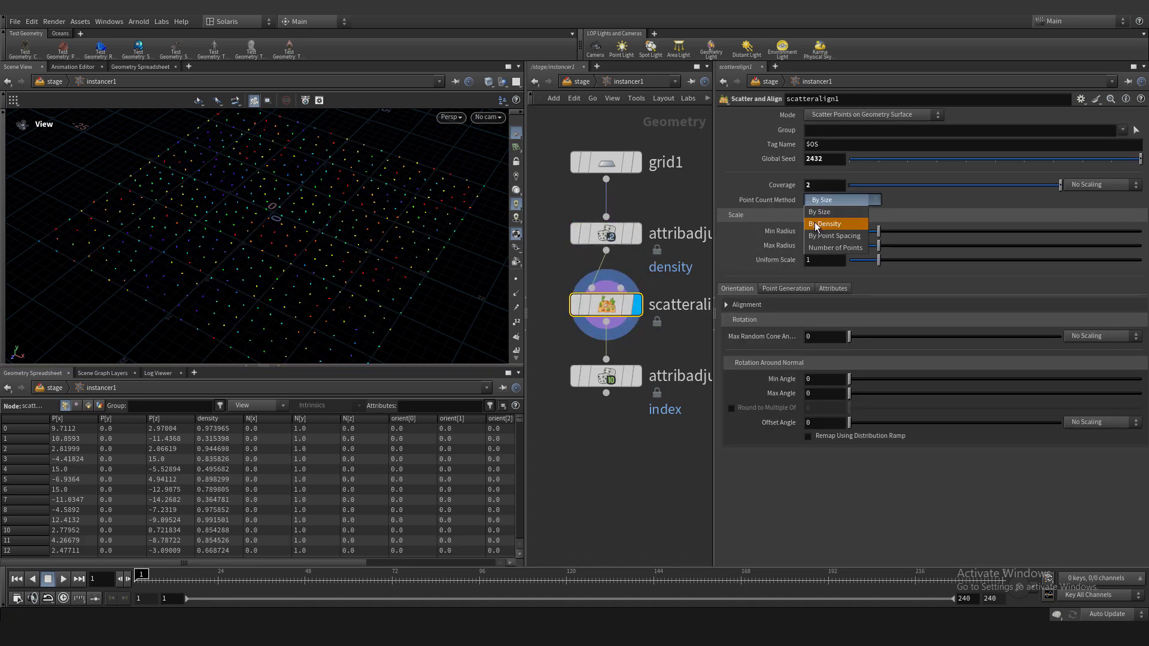
left_click(817, 226)
type("density")
key("Return")
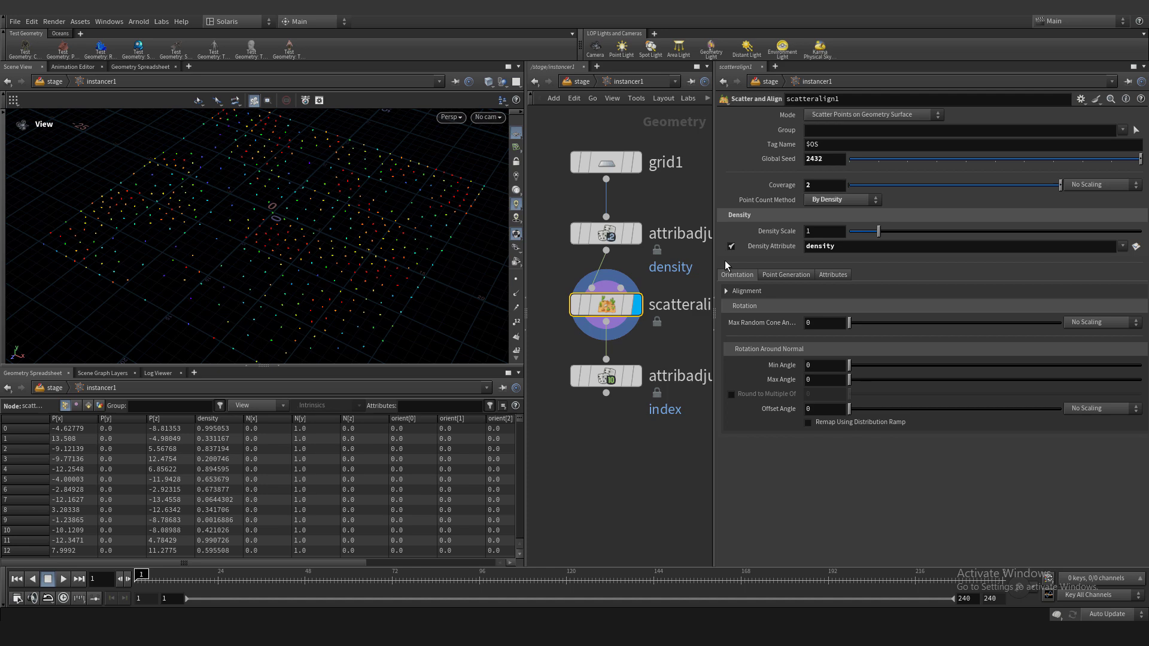
left_click_drag(282, 258, 324, 264)
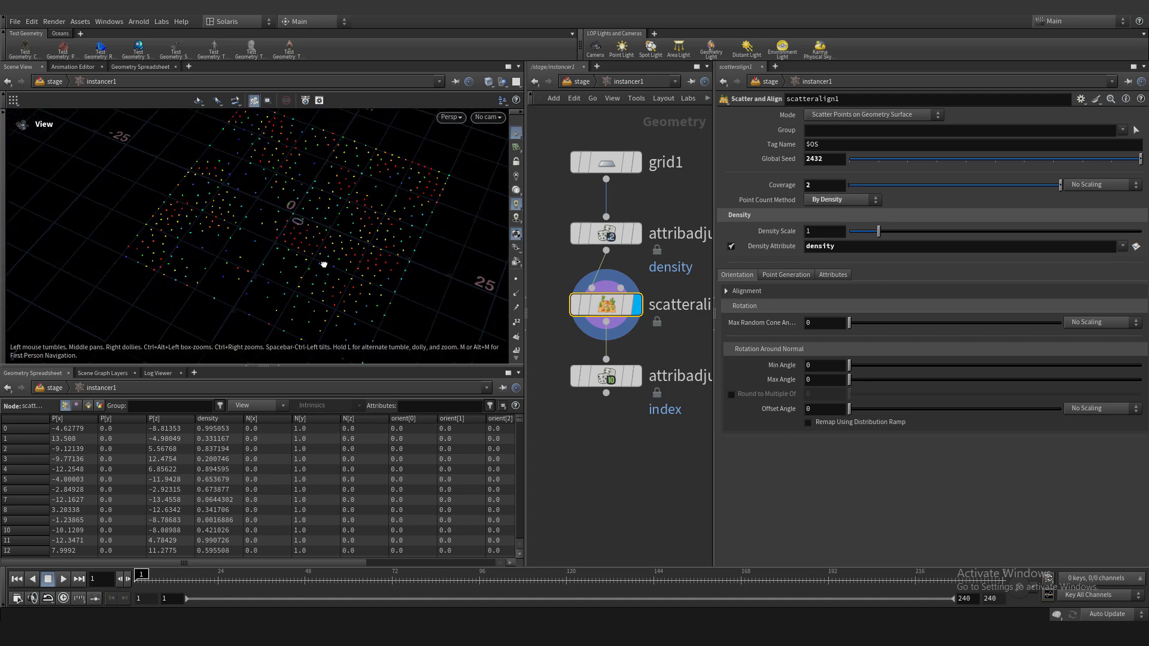
- Display the index adjustment node and return to the stage level to view the instanced assets from several angles
left_click(636, 376)
left_click(567, 85)
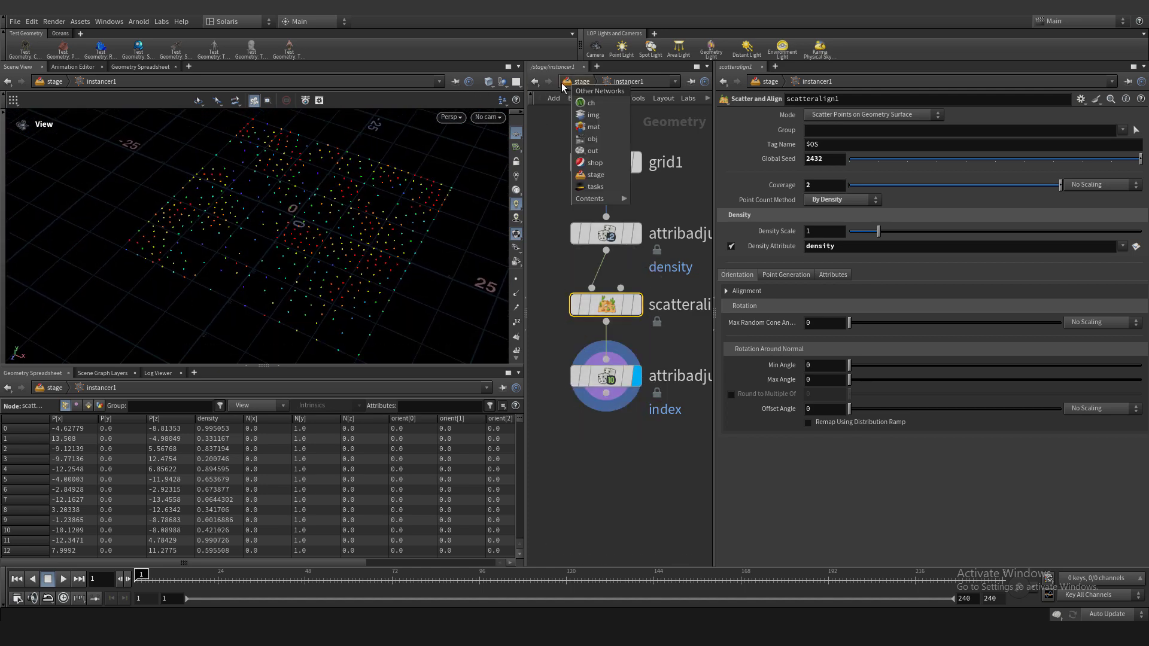
left_click(561, 82)
left_click(563, 82)
left_click(459, 82)
left_click(467, 83)
left_click(467, 83)
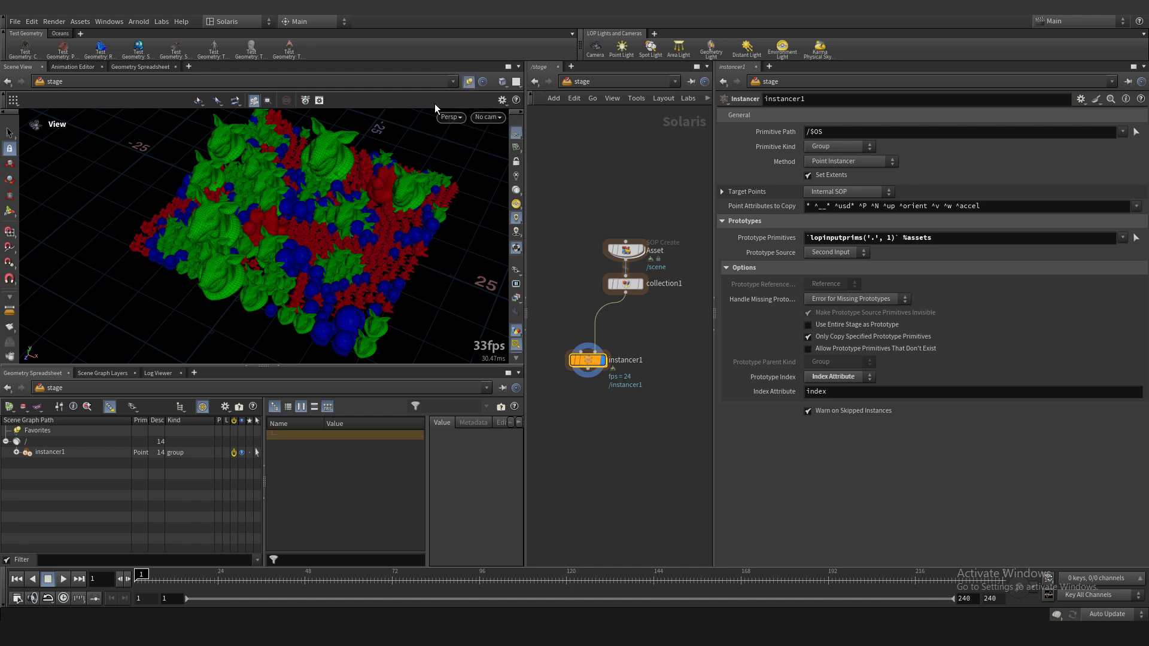
left_click_drag(363, 231, 290, 219)
right_click_drag(290, 219, 282, 249)
left_click_drag(282, 248, 344, 223)
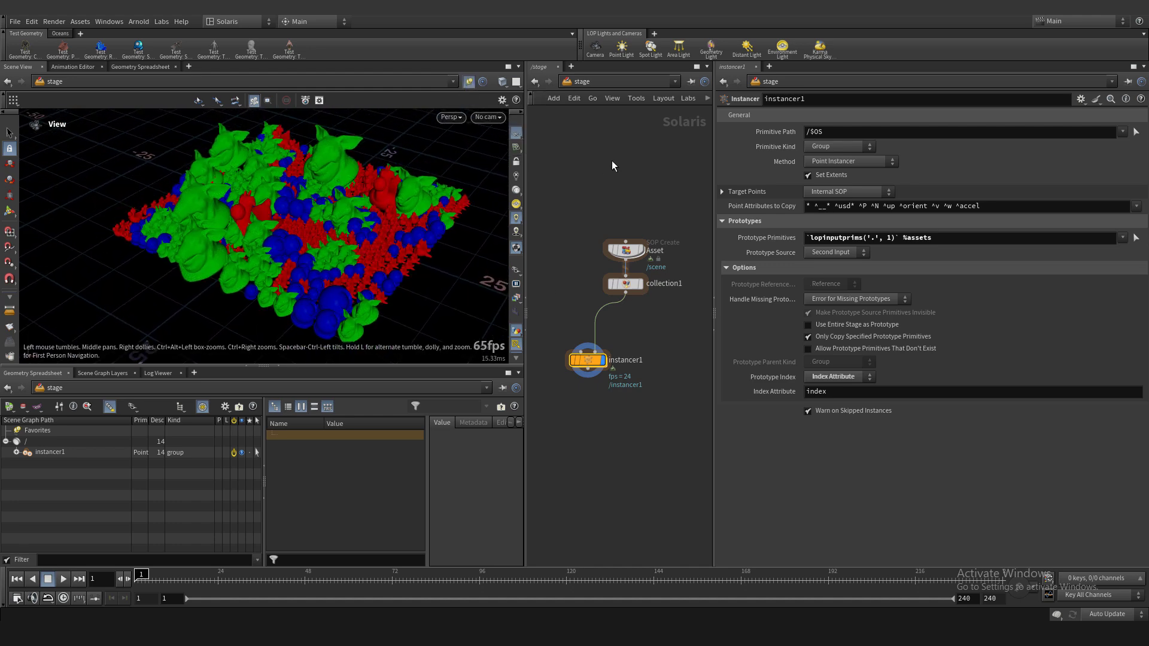
- Go back inside the instancer, widen the network pane and set the scatter's density scale to 2
double_click(590, 361)
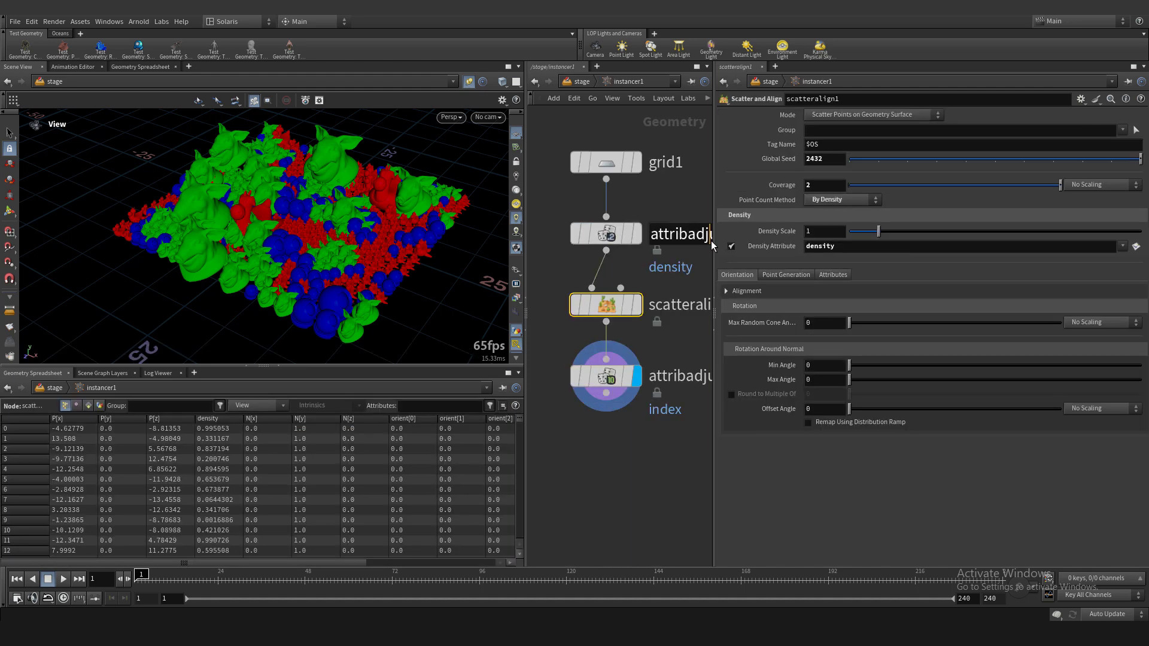
left_click_drag(713, 240, 762, 241)
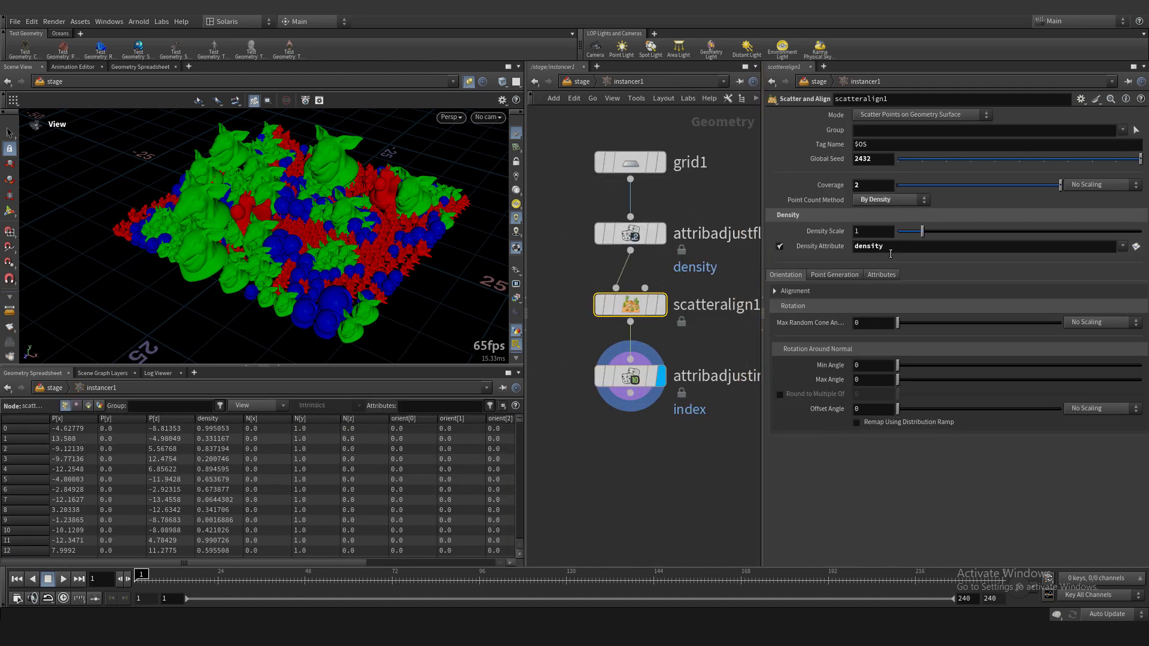
left_click_drag(921, 235, 975, 230)
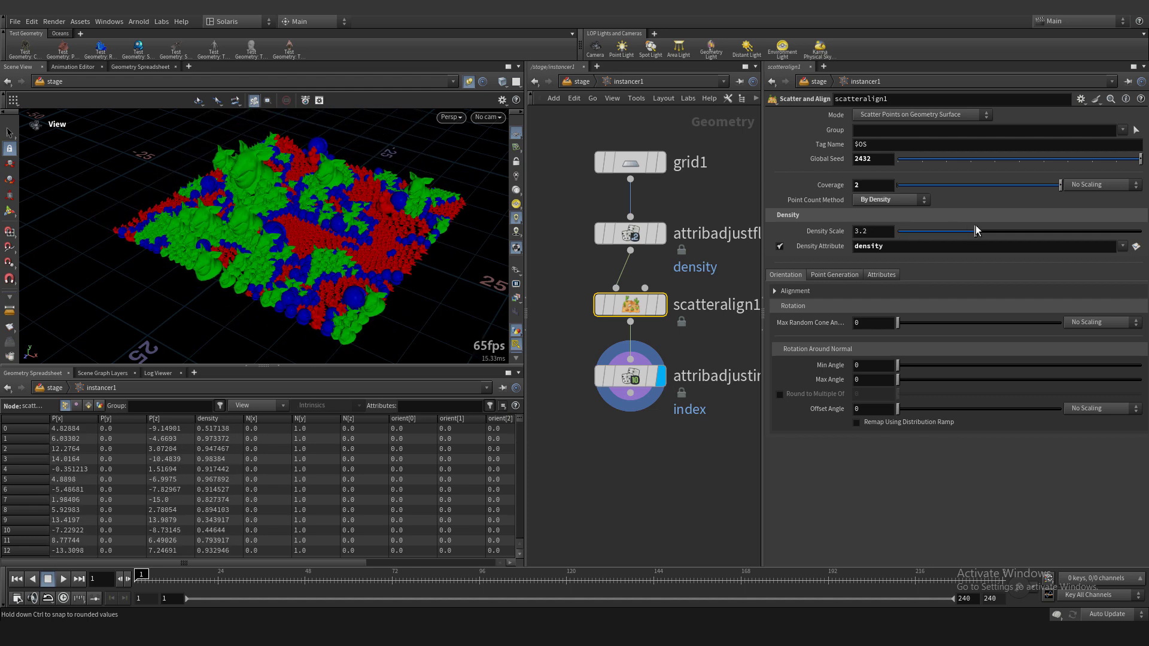
key("ctrl+z")
key("Return")
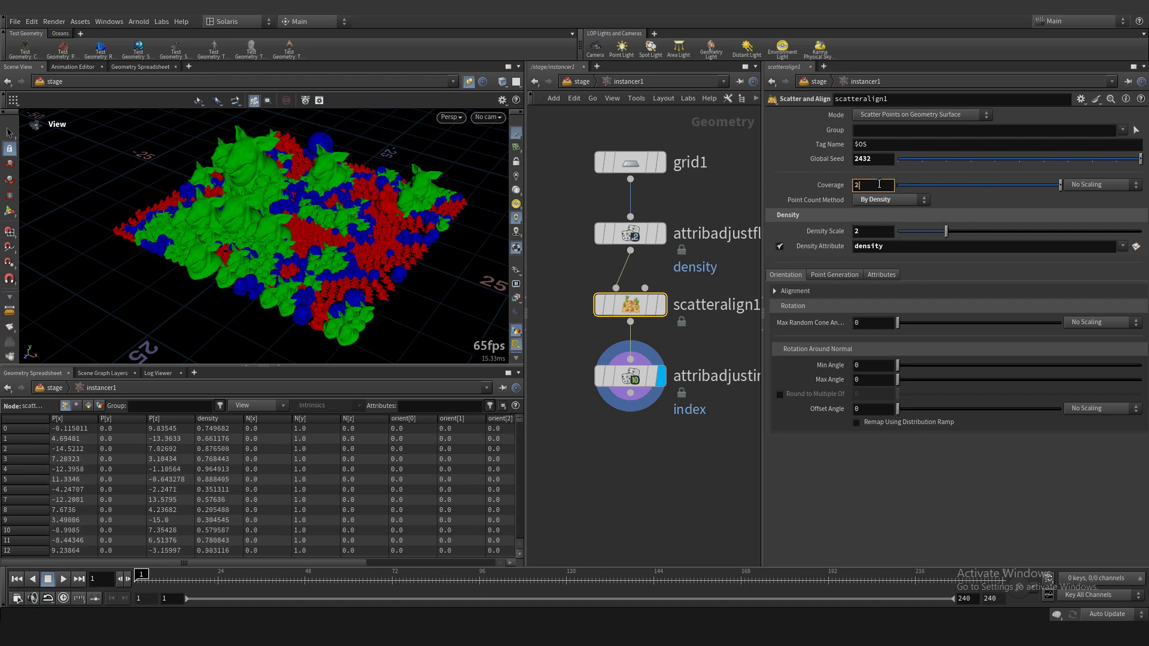
- Set the Scatter and Align node's coverage to 1
left_click(879, 184)
type("2")
key("Return")
left_click_drag(1021, 189, 986, 187)
key("ctrl+z")
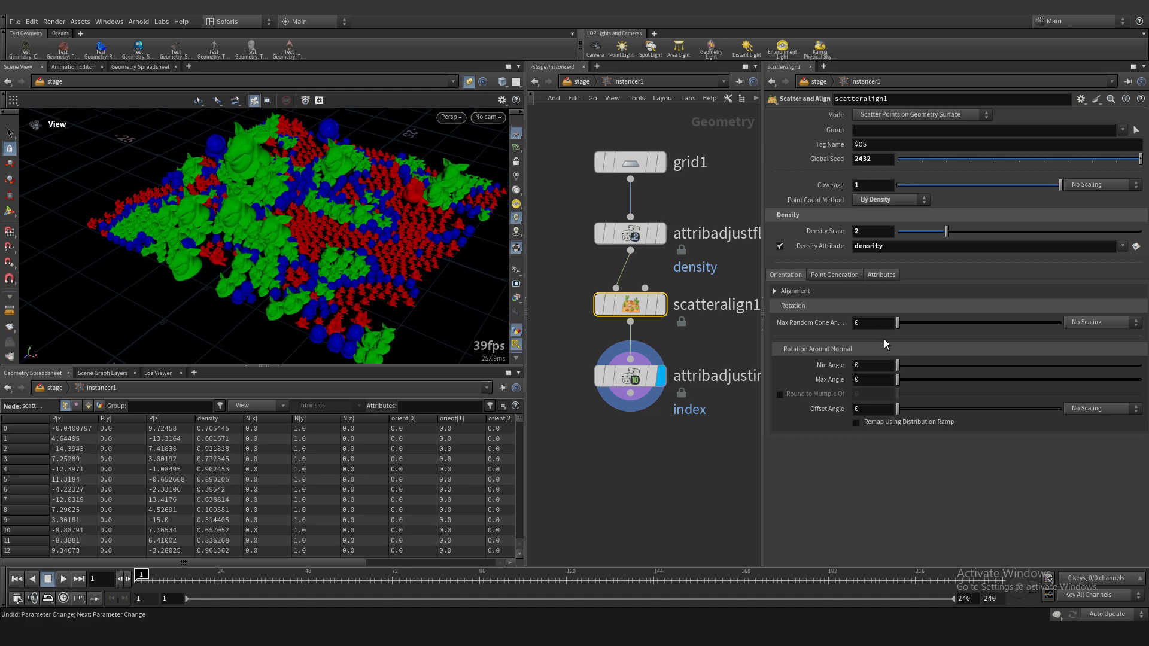
- Try changing the scatter's relax iterations, overlapping-point removal and overlap tolerance in its point generation settings
left_click(843, 273)
left_click_drag(923, 309, 1116, 332)
key("ctrl+z")
left_click(884, 323)
left_click_drag(1038, 335, 873, 342)
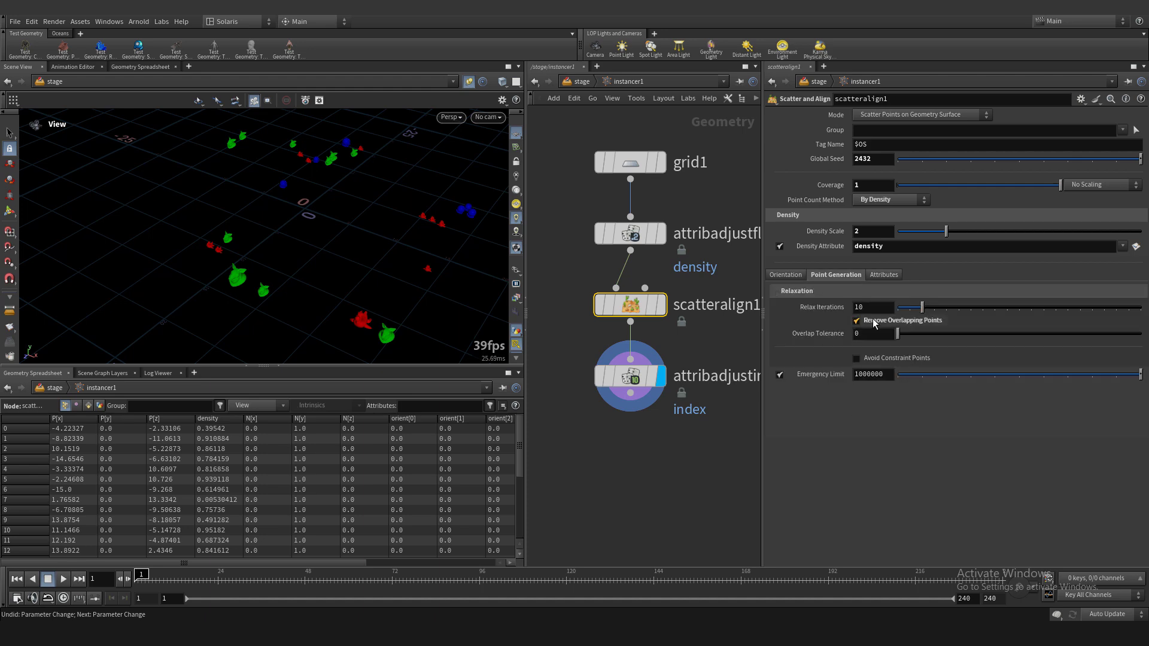
- Disable the pscale radius attribute on the Scatter and Align node
left_click(882, 275)
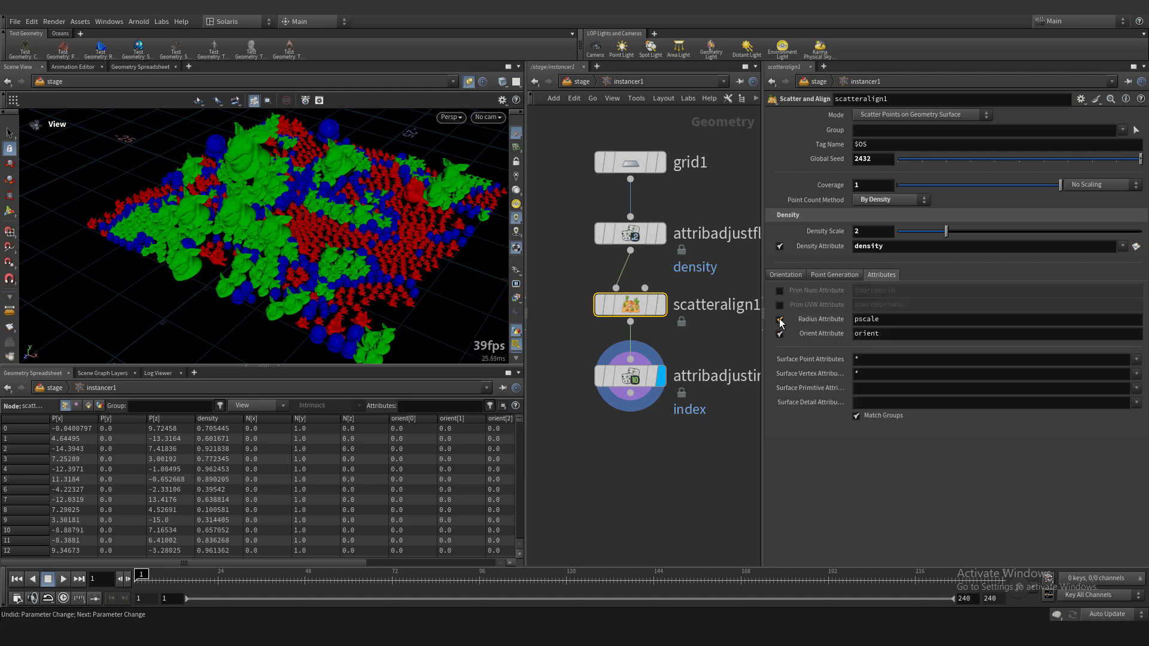
left_click(780, 321)
left_click(786, 275)
- Append an Attribute Adjust Float node for pscale below the index adjustment node and display it
left_click(616, 383)
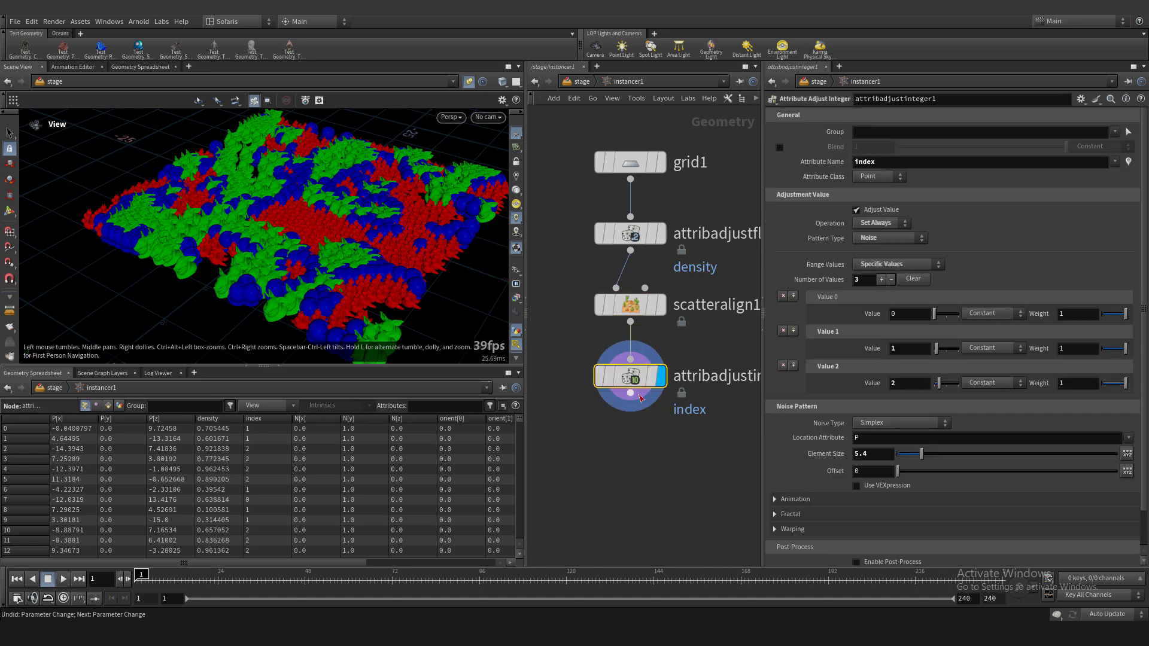
middle_click_drag(630, 429, 629, 392)
key("Tab")
type("aaf")
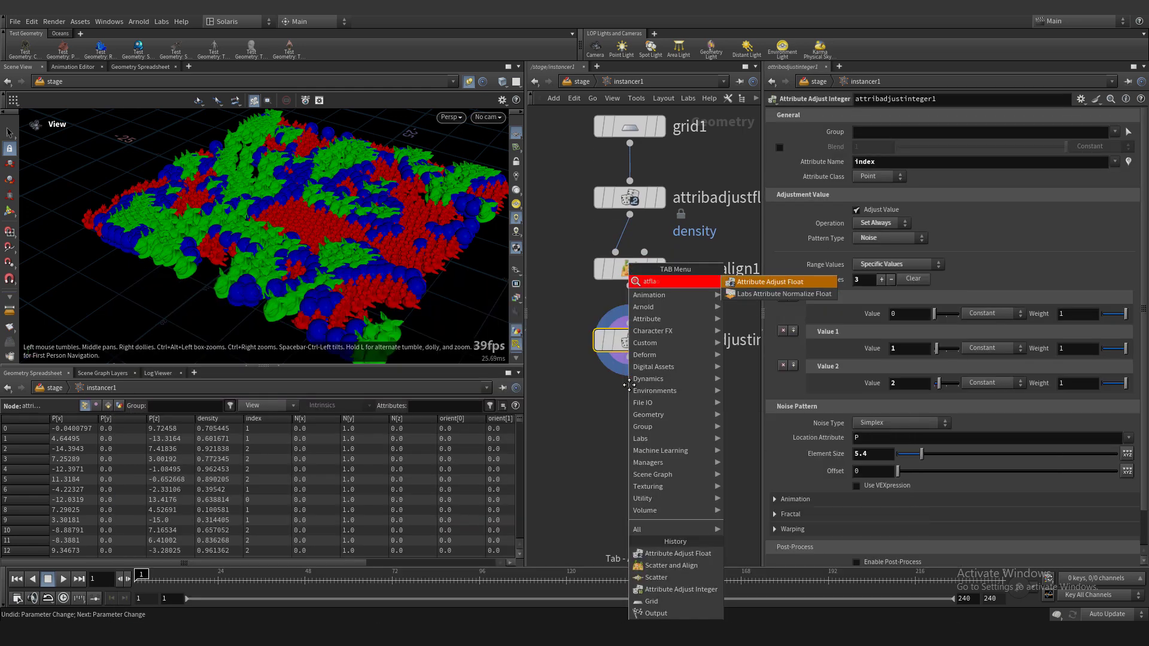
key("Return")
left_click(629, 392)
- Set the pscale adjustment's operation to Set Always and its pattern type to Noise
left_click(885, 258)
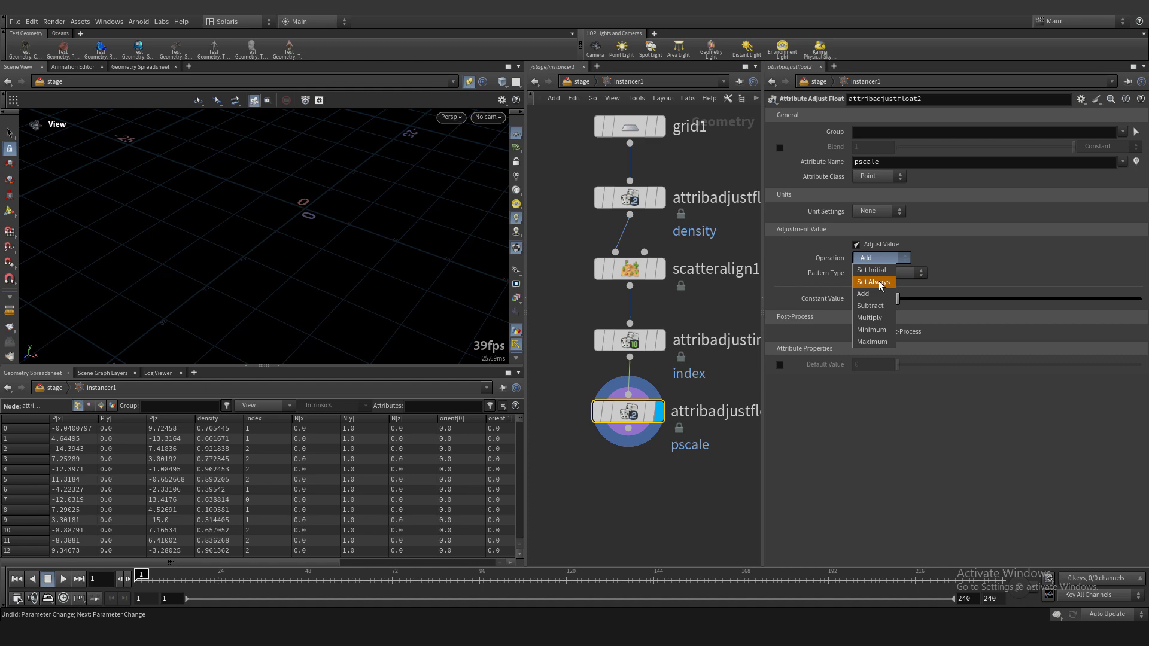
left_click(874, 282)
left_click(890, 273)
left_click(889, 307)
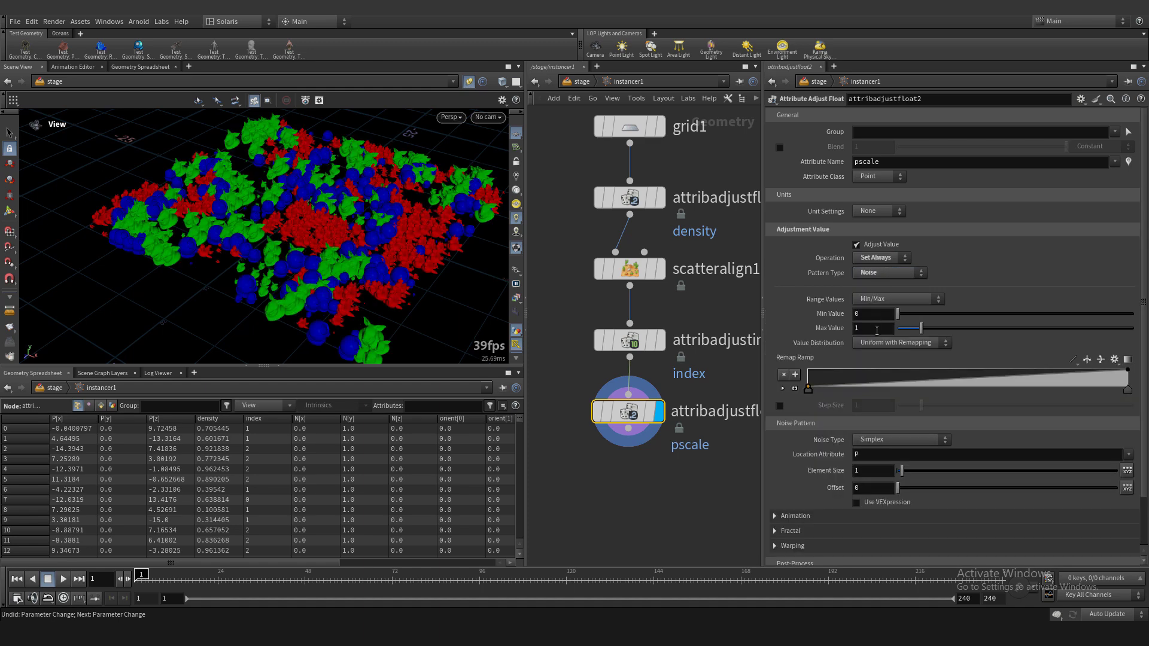
- Shape the pscale noise with a 0.3 to 0.7 range, a remap ramp starting about a third along, and a larger element size
double_click(874, 328)
type("0.7")
key("Return")
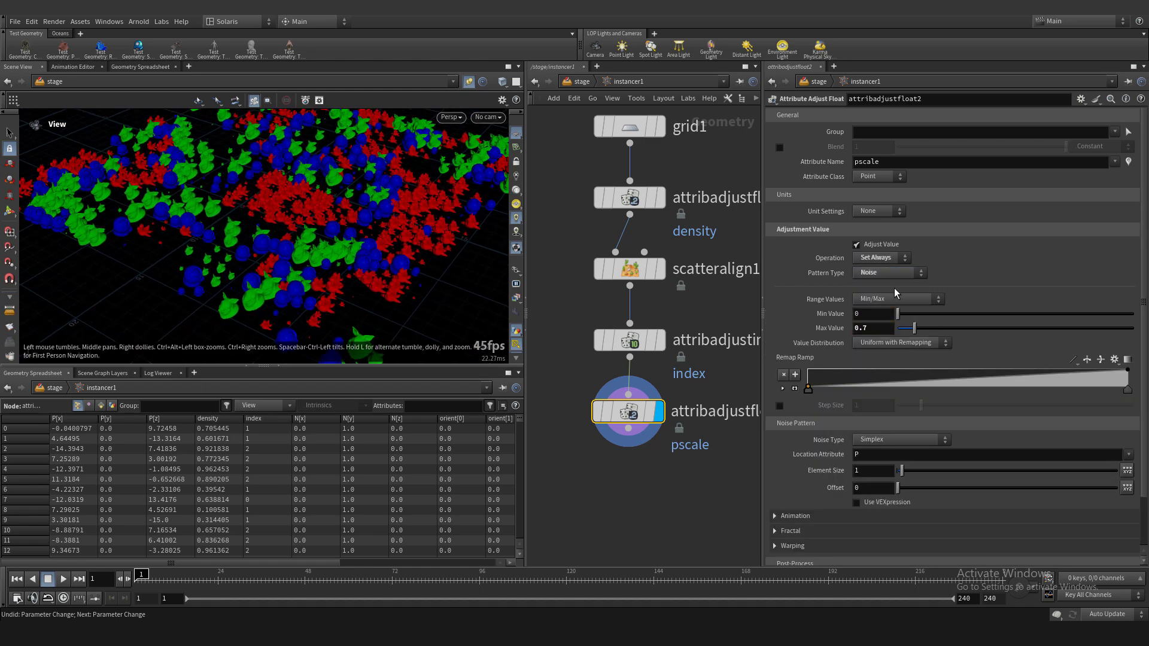
scroll(881, 309, "up", 2)
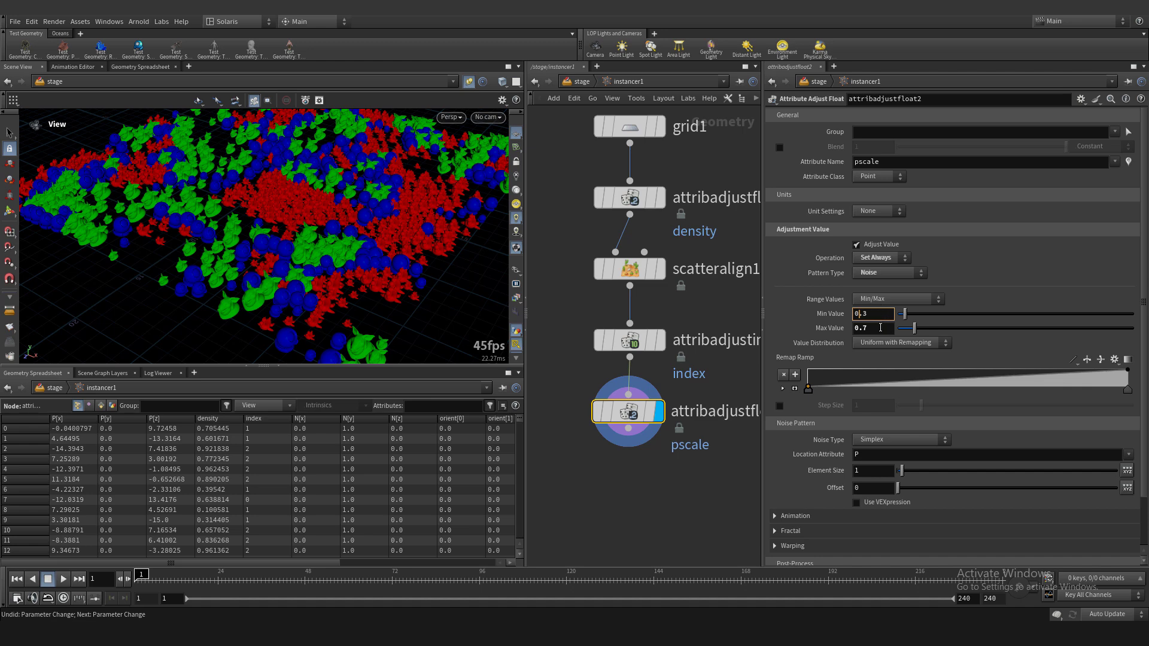
left_click_drag(817, 390, 929, 390)
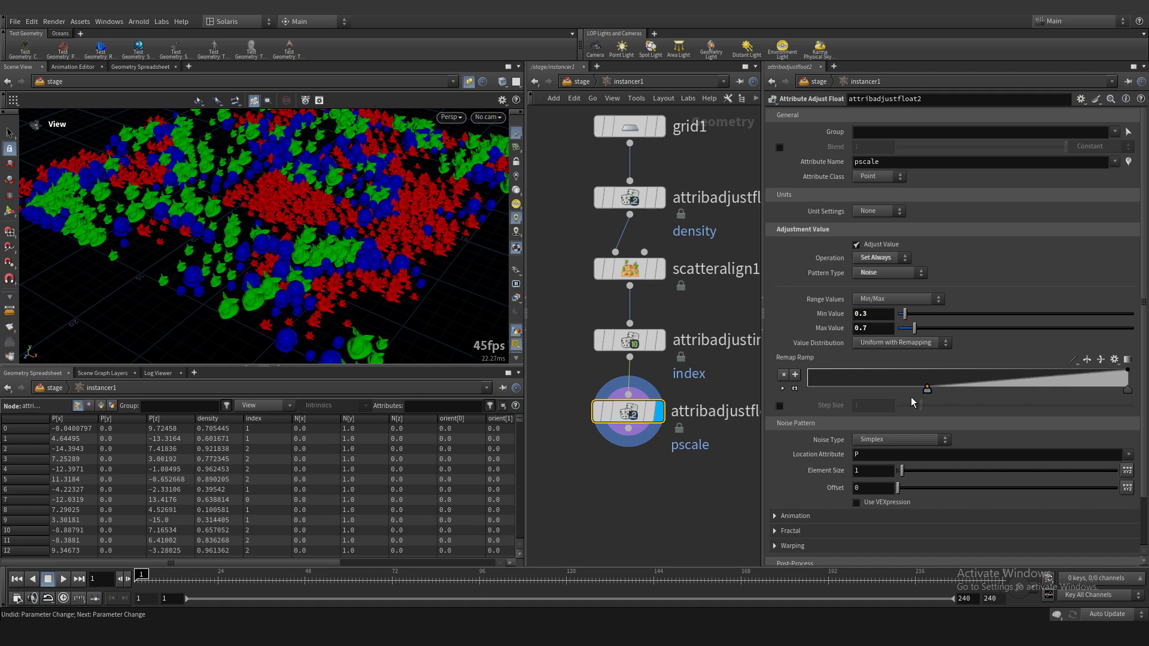
left_click_drag(911, 475, 924, 471)
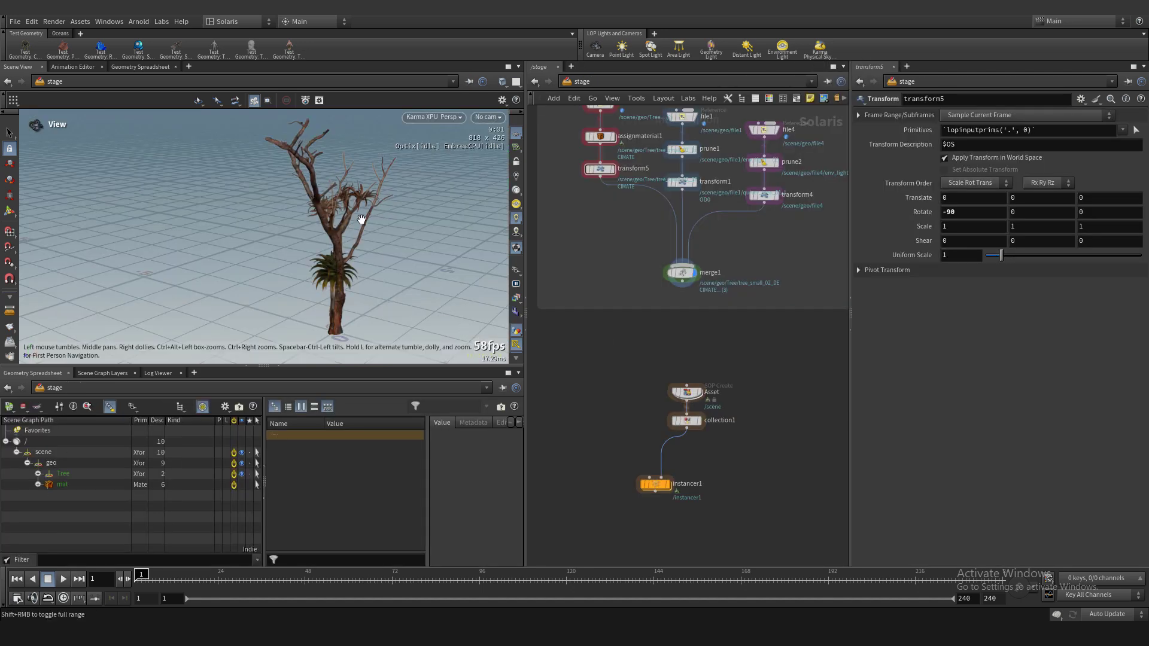
- Enlarge the viewport, view the textured tree from different angles and turn off the viewport's Karma XPU rendering
left_click_drag(361, 219, 321, 259)
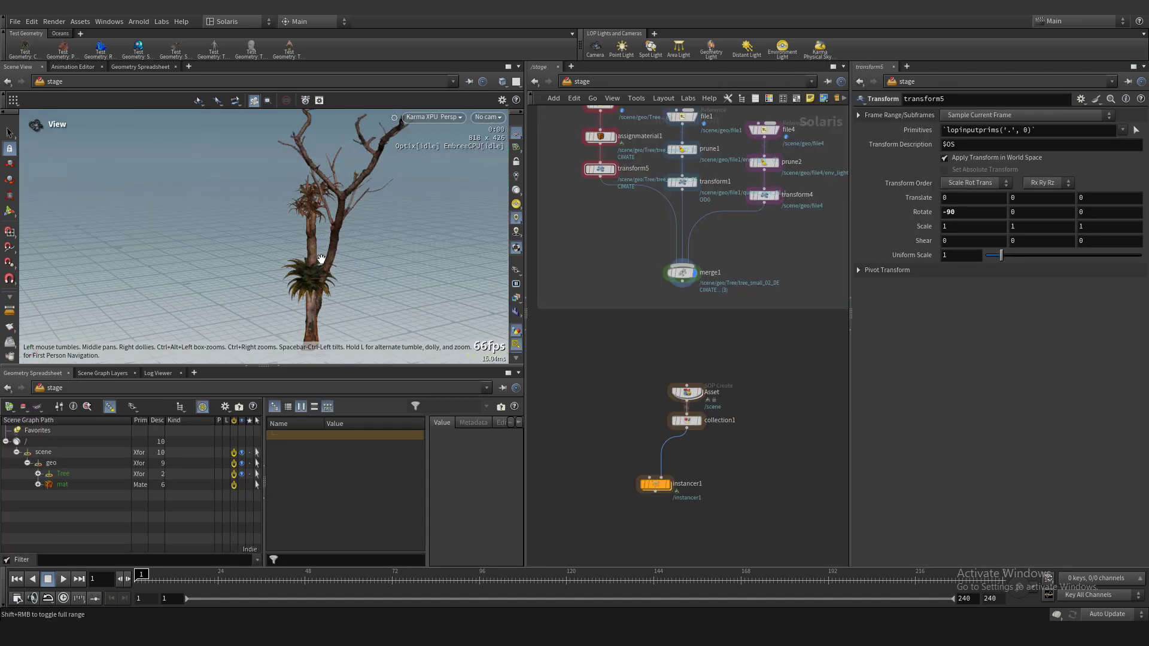
left_click_drag(329, 366, 329, 398)
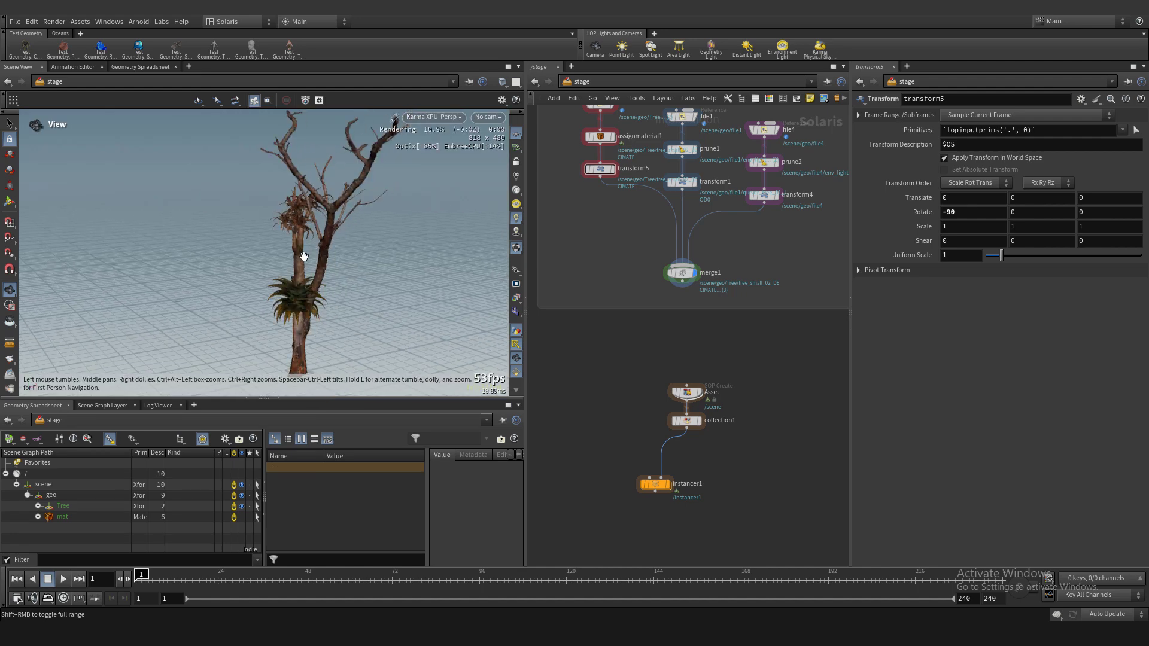
mouse_move(304, 257)
left_mouse_down()
mouse_move(218, 267)
mouse_move(398, 274)
mouse_move(226, 274)
mouse_move(327, 263)
left_mouse_up()
key("alt+r")
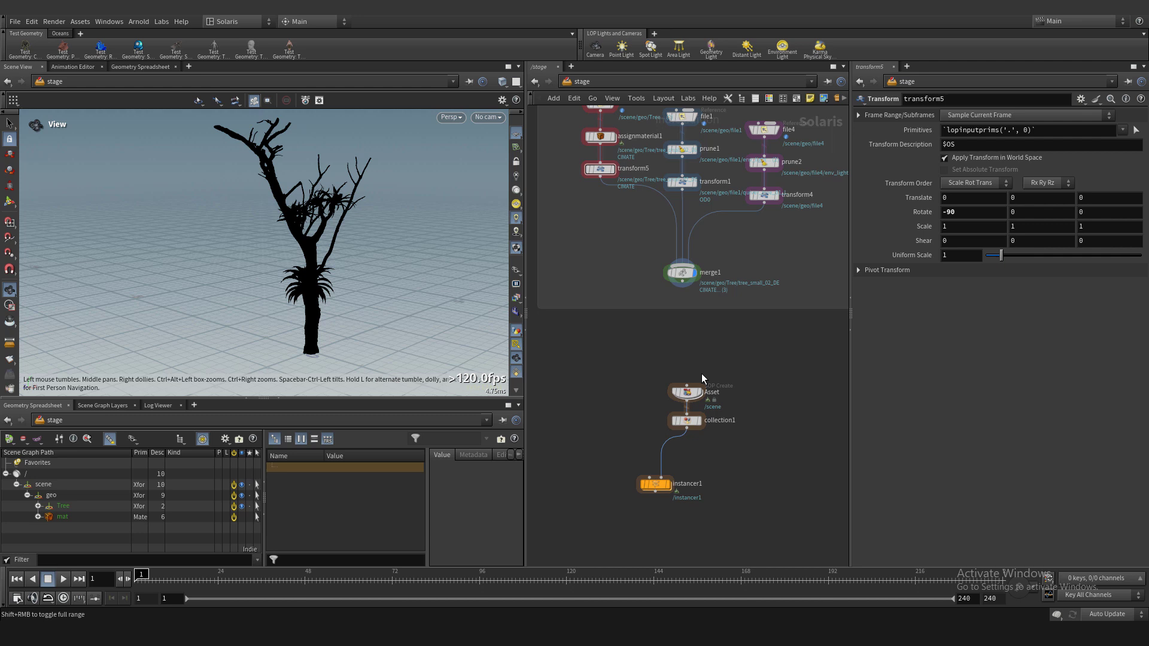
- Feed merge1 into collection1 in place of the Asset node and display the collection
scroll(703, 386, "up", 2)
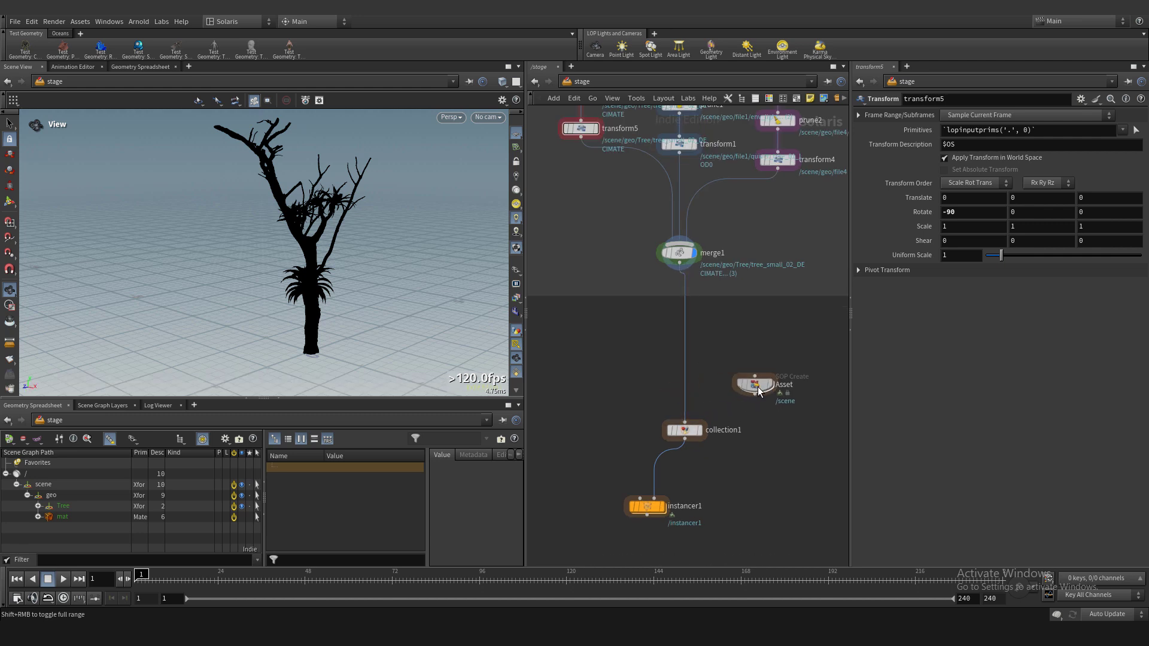
left_click(684, 434)
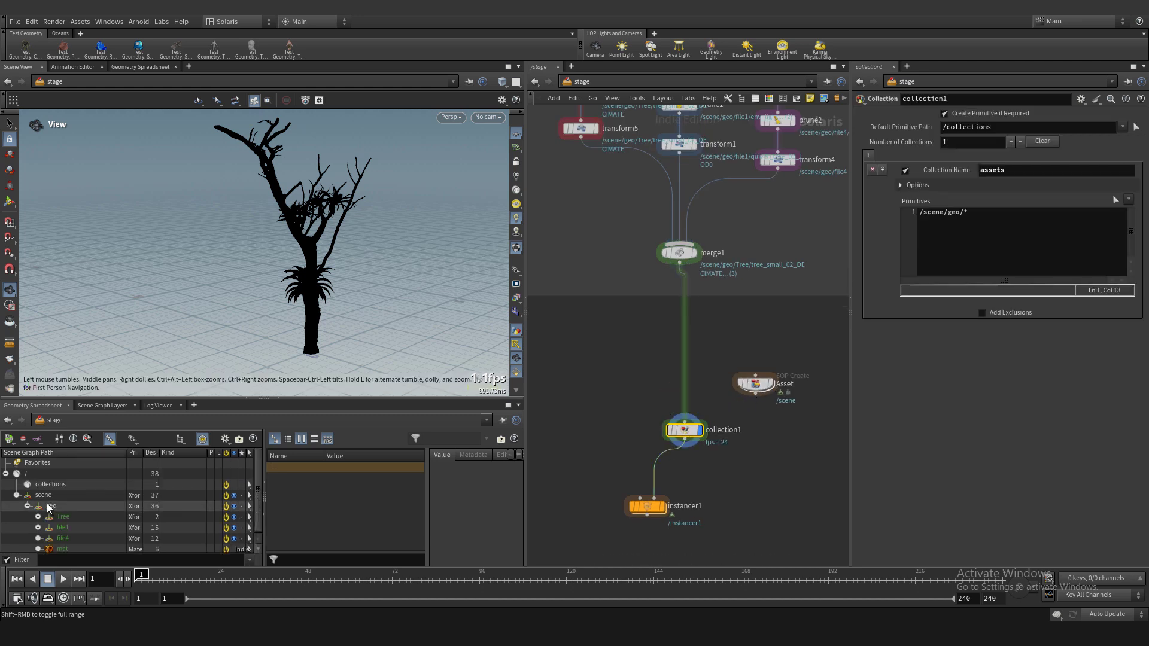
- Examine which primitives belong to the assets collection using the scene graph's collections view
left_click(180, 439)
left_click(216, 464)
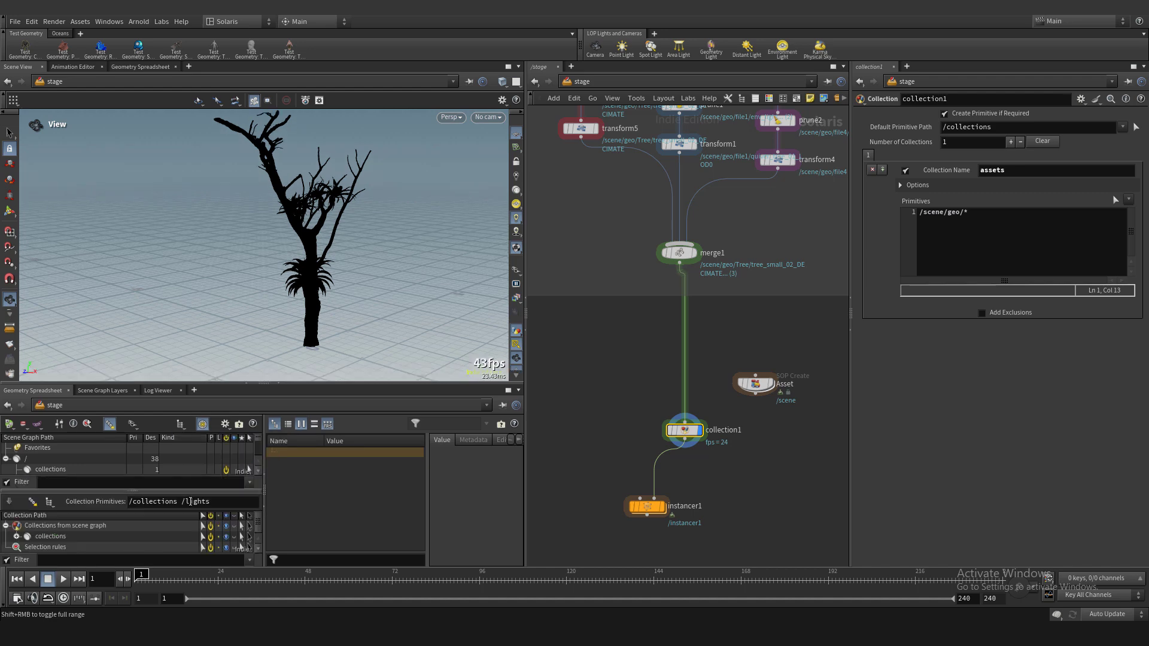
left_click(24, 545)
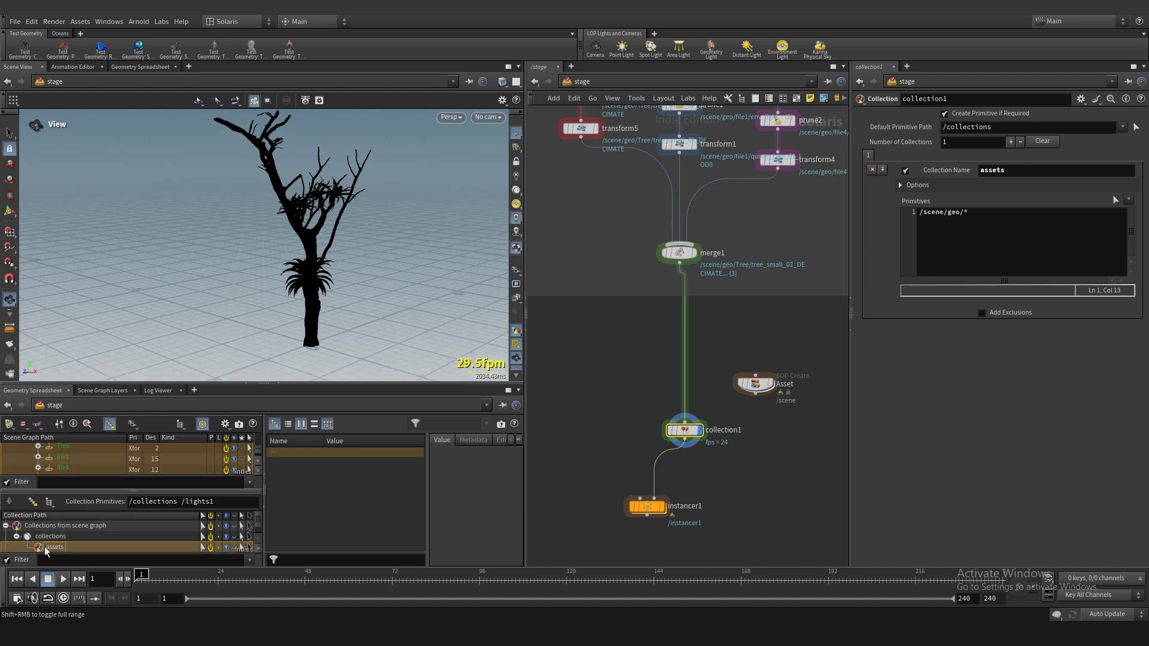
left_click(15, 536)
left_click(180, 430)
left_click(190, 449)
left_click(196, 258)
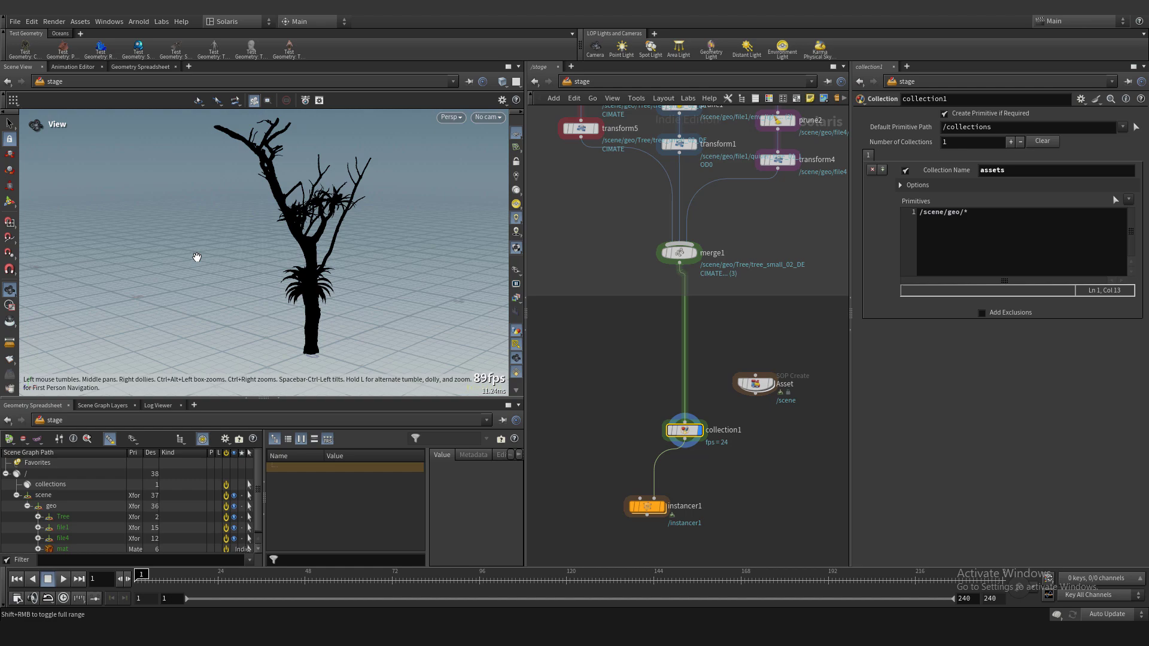
- Select and display instancer1 to view the scattered trees and plants across the terrain
scroll(195, 257, "down", 2)
left_click(647, 507)
left_click(662, 507)
scroll(256, 270, "down", 6)
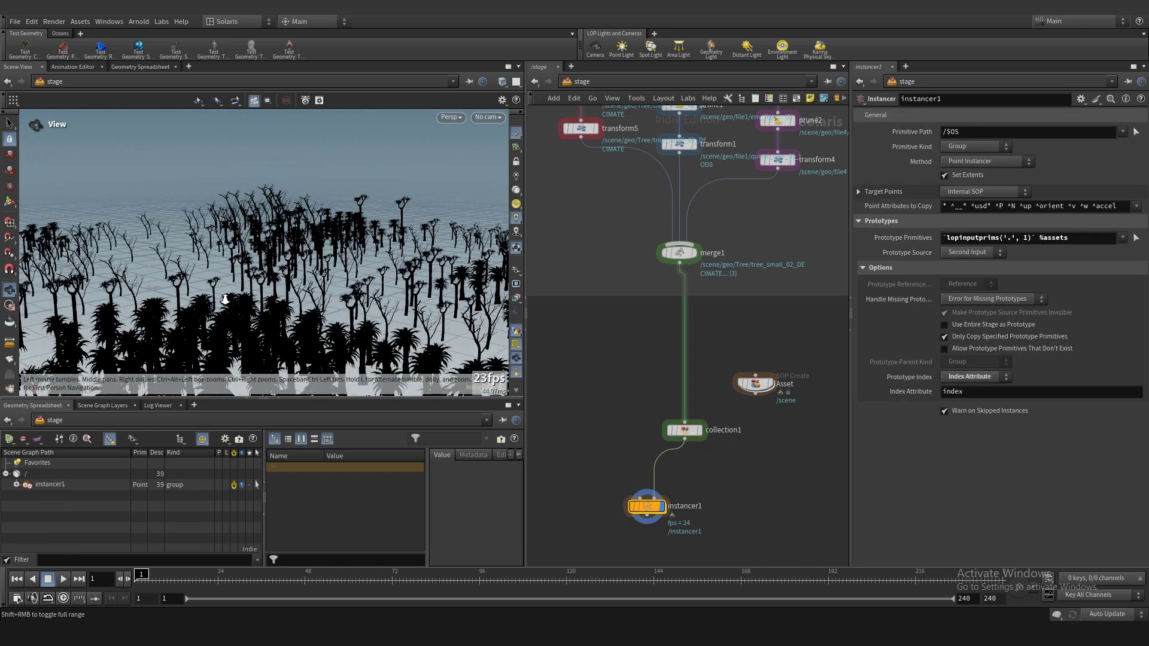
left_click_drag(256, 269, 273, 317)
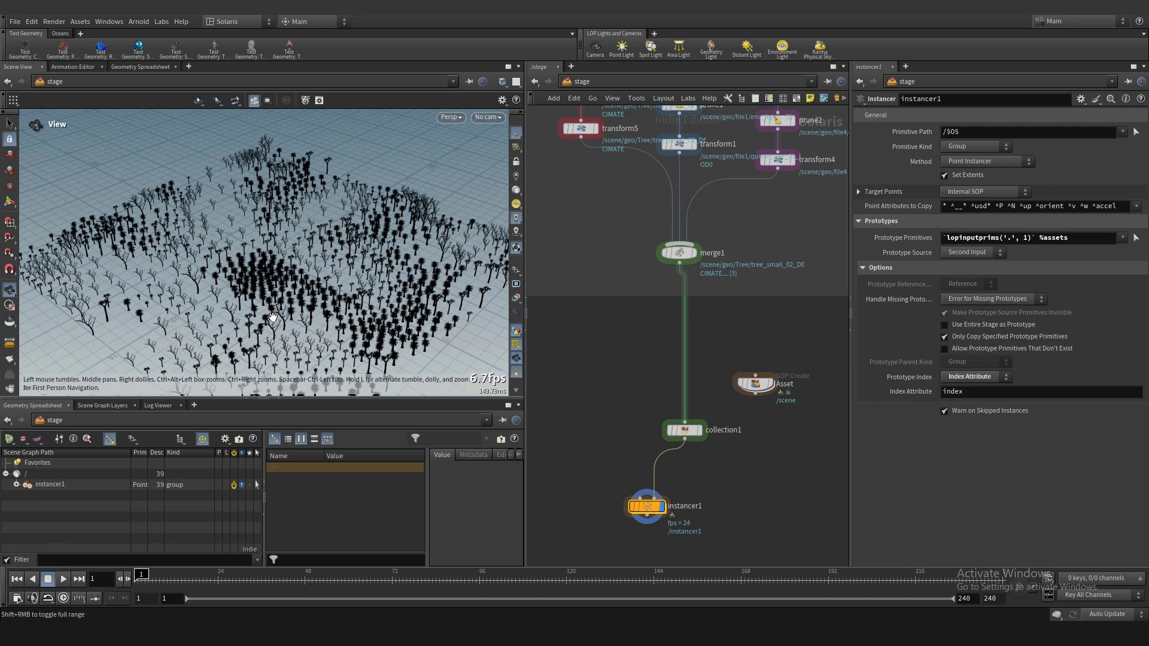
right_click_drag(273, 317, 378, 237)
left_click_drag(378, 236, 373, 251)
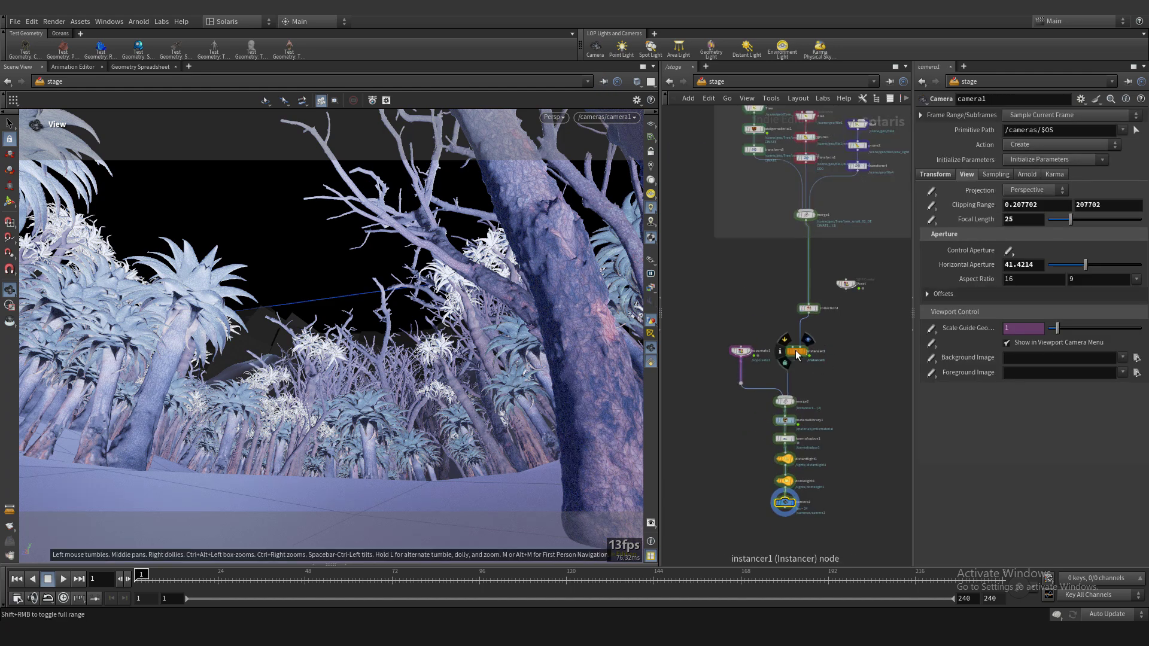
- Open the instancer's network and examine the grid, mountain and density adjustment nodes by displaying each one
double_click(796, 355)
left_click(804, 292)
left_click(824, 292)
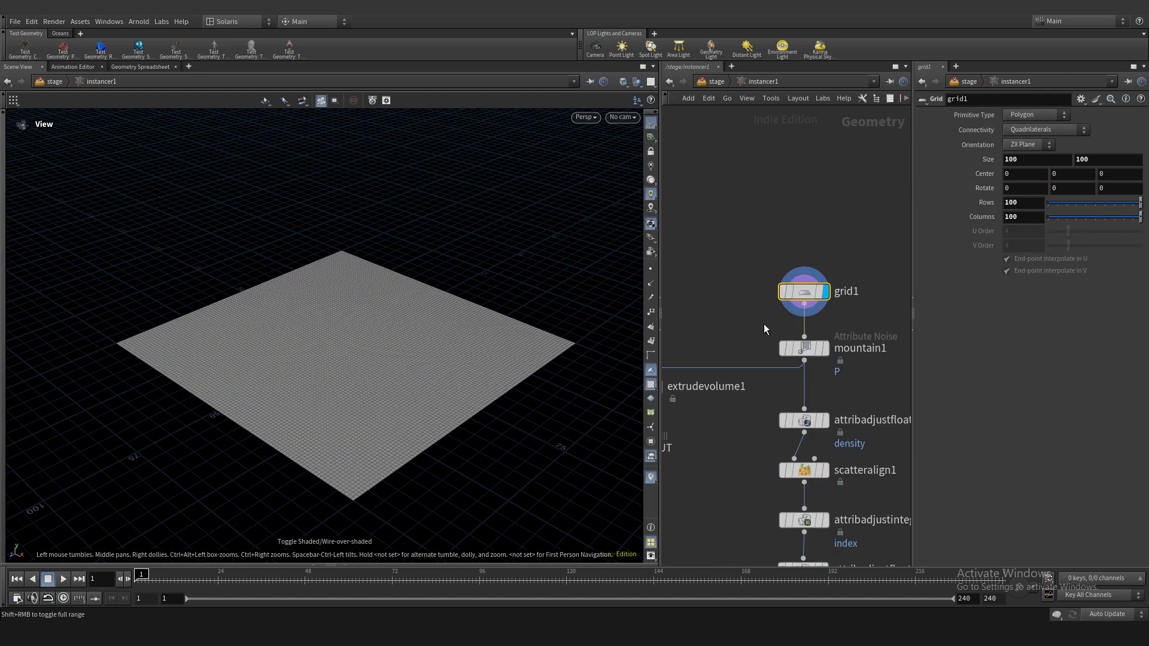
left_click(826, 349)
left_click_drag(420, 365, 448, 360)
left_click(805, 421)
middle_click_drag(735, 465, 763, 409)
scroll(718, 410, "down", 2)
left_click(827, 378)
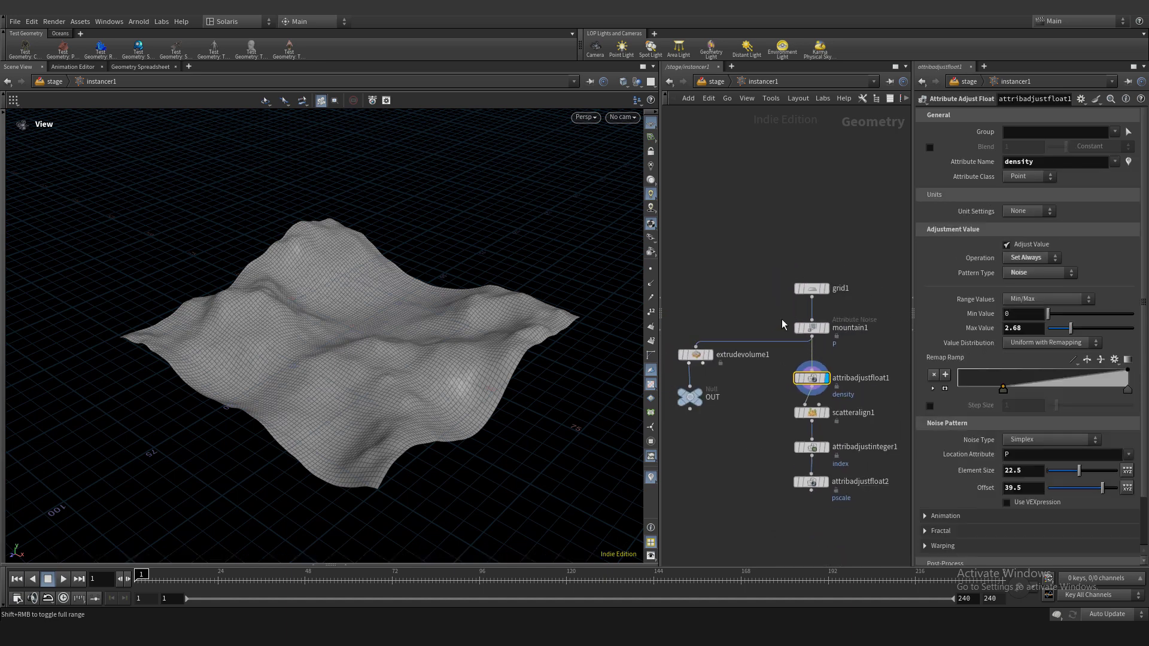
- Examine the instancer's extruded terrain output and the object merge in sopcreate1 that references /stage/instancer1/OUT, and return to the instancer's network
left_click(804, 327)
middle_click_drag(683, 448, 753, 418)
left_click(755, 377)
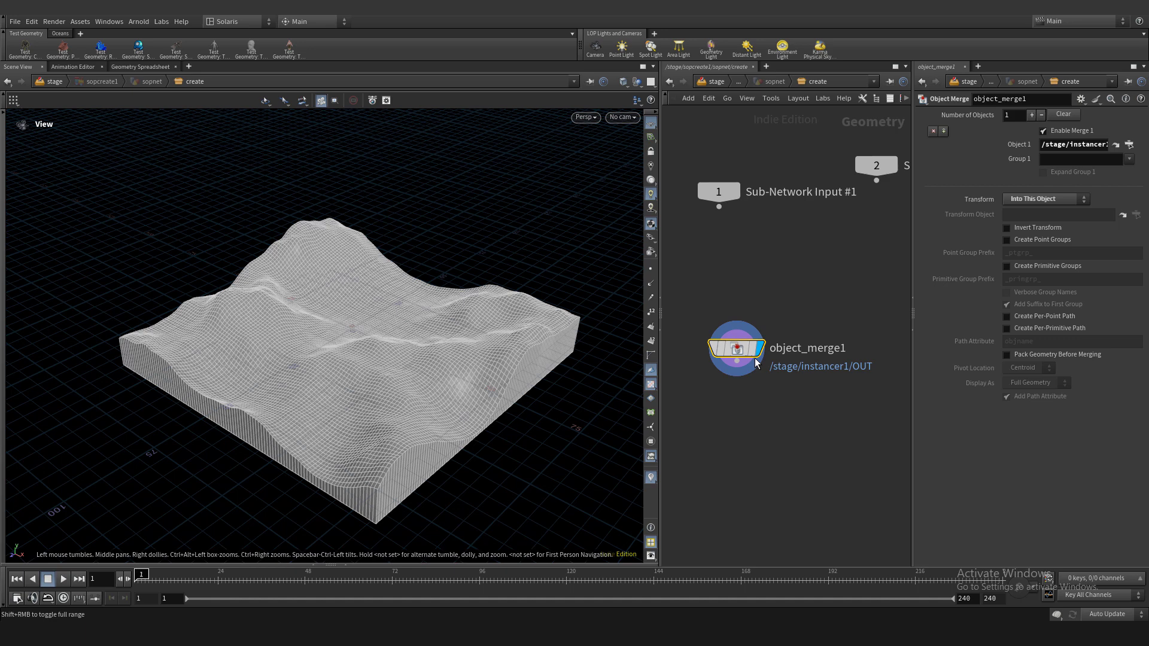
left_click(715, 81)
double_click(786, 318)
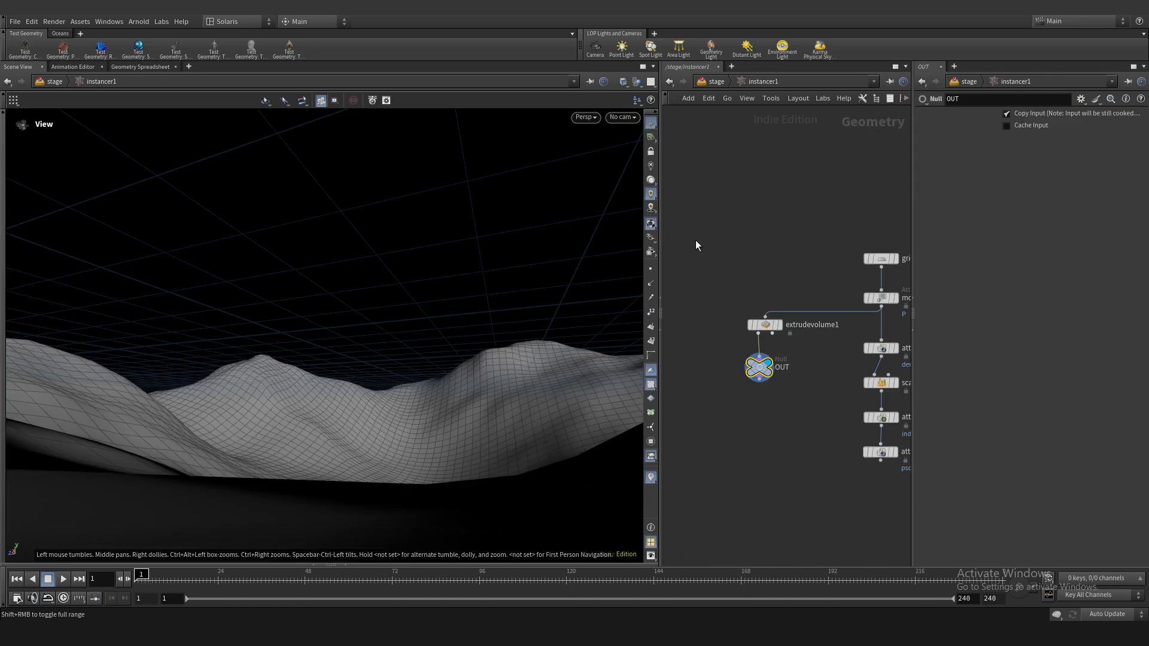
- Display mountain1 and attribadjustfloat1 in turn, and visualize the density attribute on the terrain without the wireframe
scroll(762, 385, "up", 3)
left_click(817, 236)
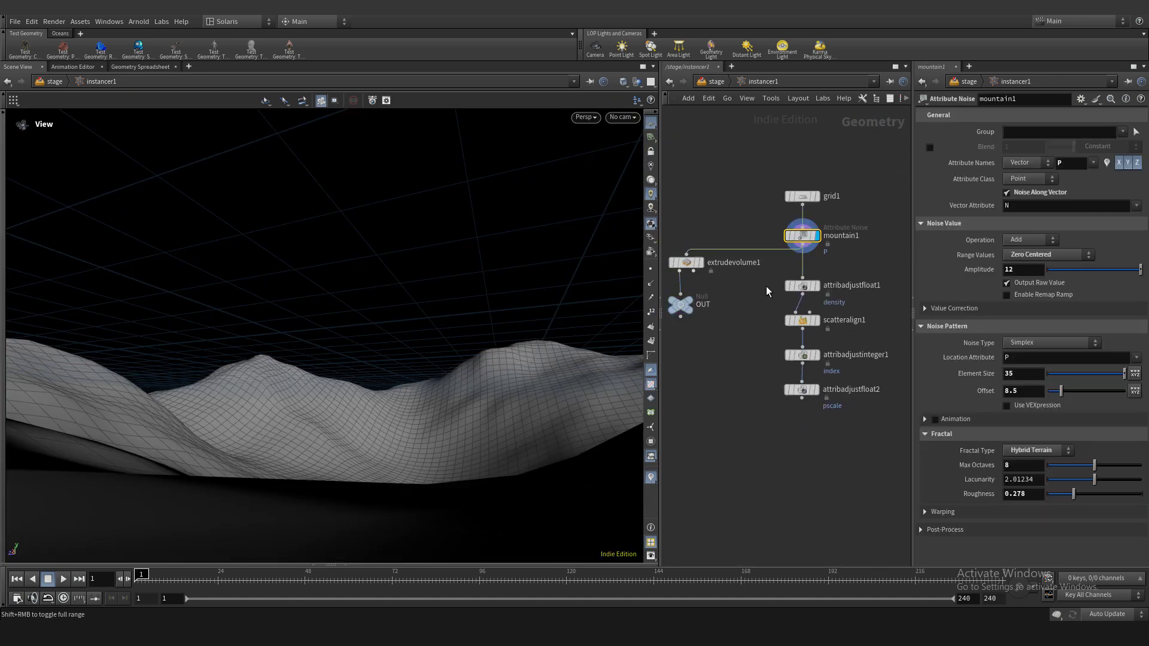
left_click(817, 286)
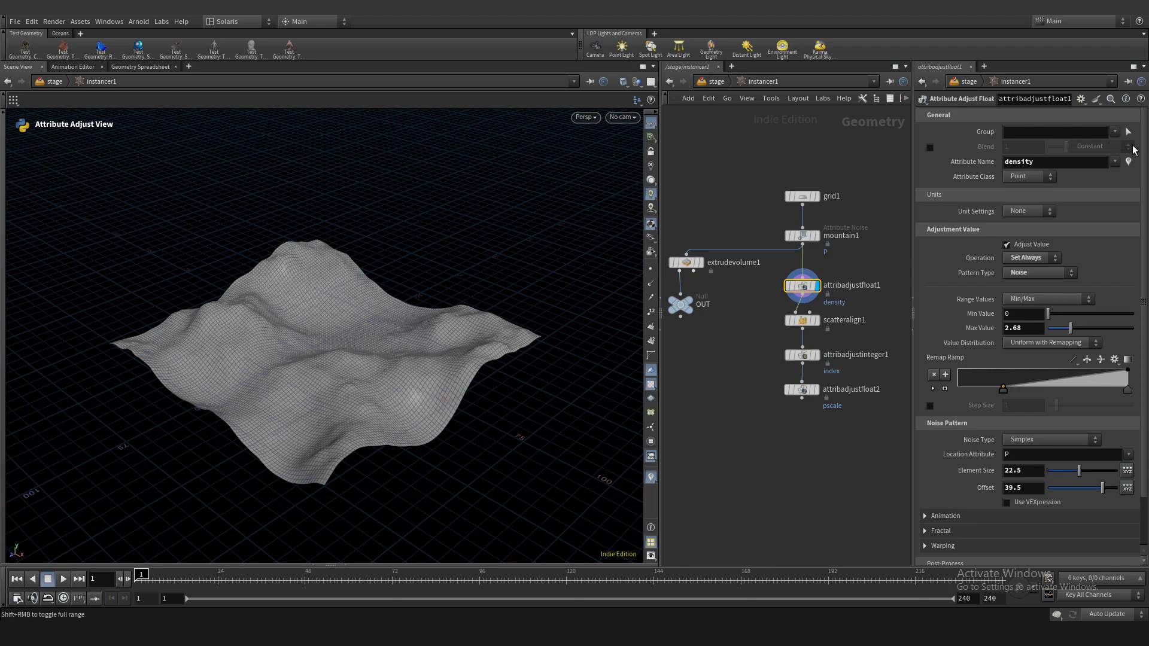
left_click(1128, 162)
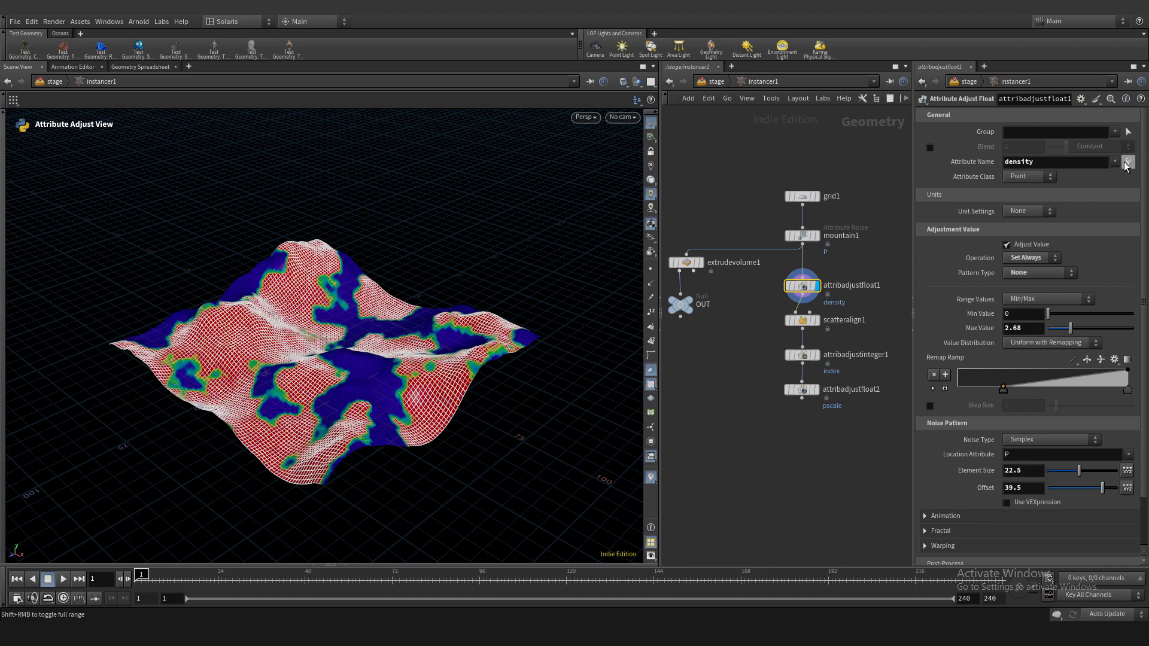
key("Escape")
key("shift+w")
mouse_move(381, 379)
left_mouse_down()
mouse_move(367, 403)
mouse_move(387, 374)
left_mouse_up()
- Display scatteralign1 and attribadjustinteger1 in turn to examine the density-based scatter and the index noise settings
left_click(803, 321)
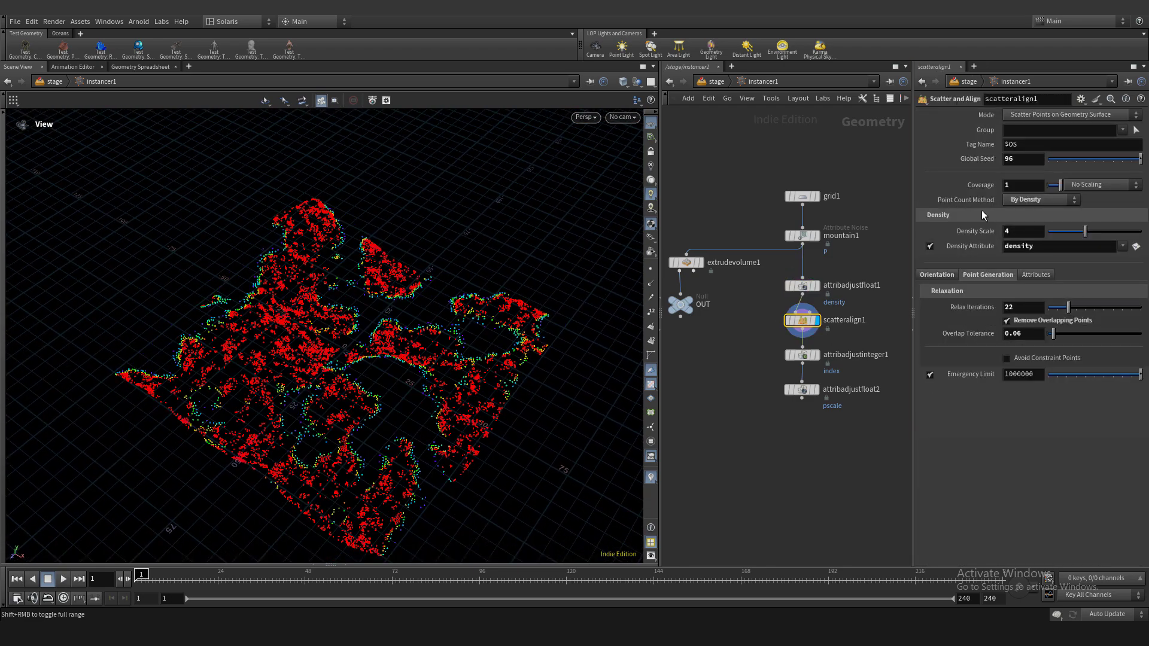
left_click_drag(825, 375, 828, 378)
middle_click_drag(747, 357, 743, 339)
scroll(744, 339, "up", 2)
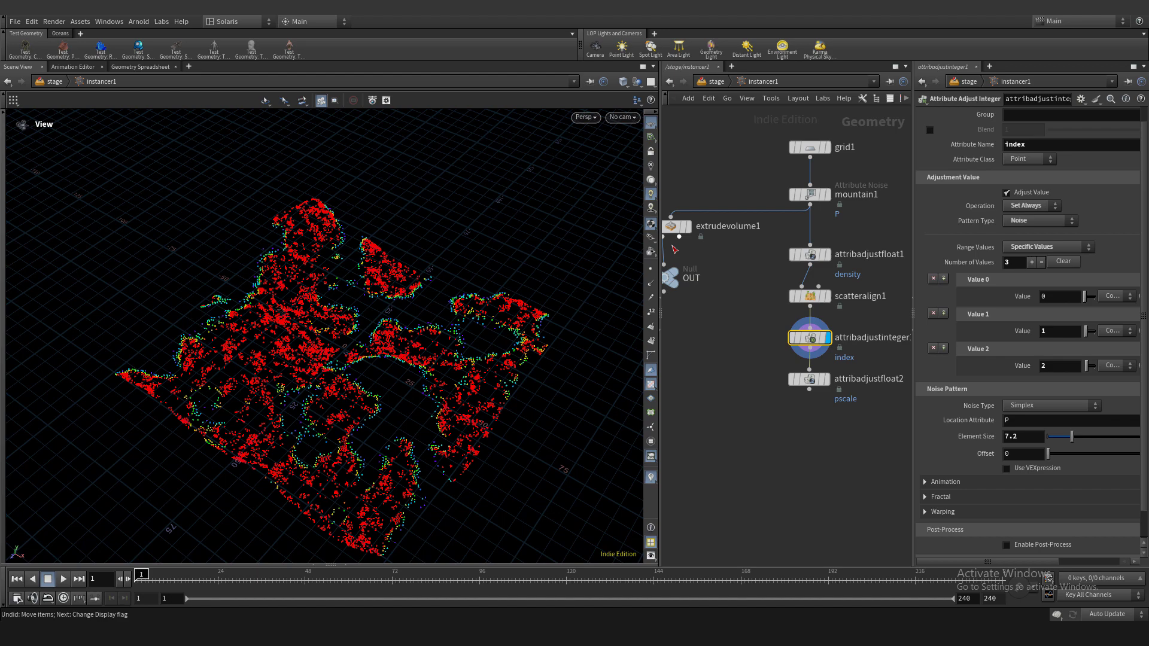
- Go back to attribadjustfloat1 and turn off the density attribute visualization
left_click_drag(776, 284, 806, 298)
left_click_drag(763, 238, 805, 255)
left_click(1129, 161)
- Display the index adjustment and then the pscale adjustment in attribadjustfloat2 to view the final scattered points
left_click_drag(763, 341, 814, 356)
middle_click_drag(745, 337, 709, 311)
left_click_drag(763, 375, 773, 385)
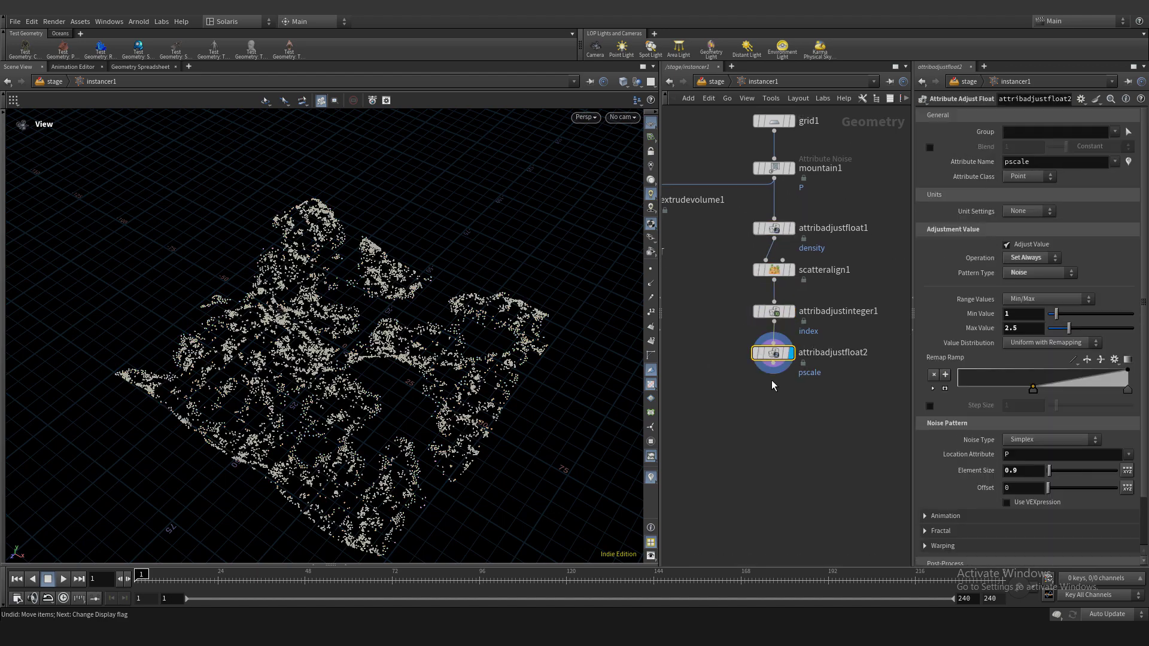
left_click_drag(539, 413, 566, 389, "alt")
scroll(682, 400, "up", 2)
- Return to the stage network and examine the node chain from the assets through the instancer, merge, materials, fog box and lights
left_click(715, 83)
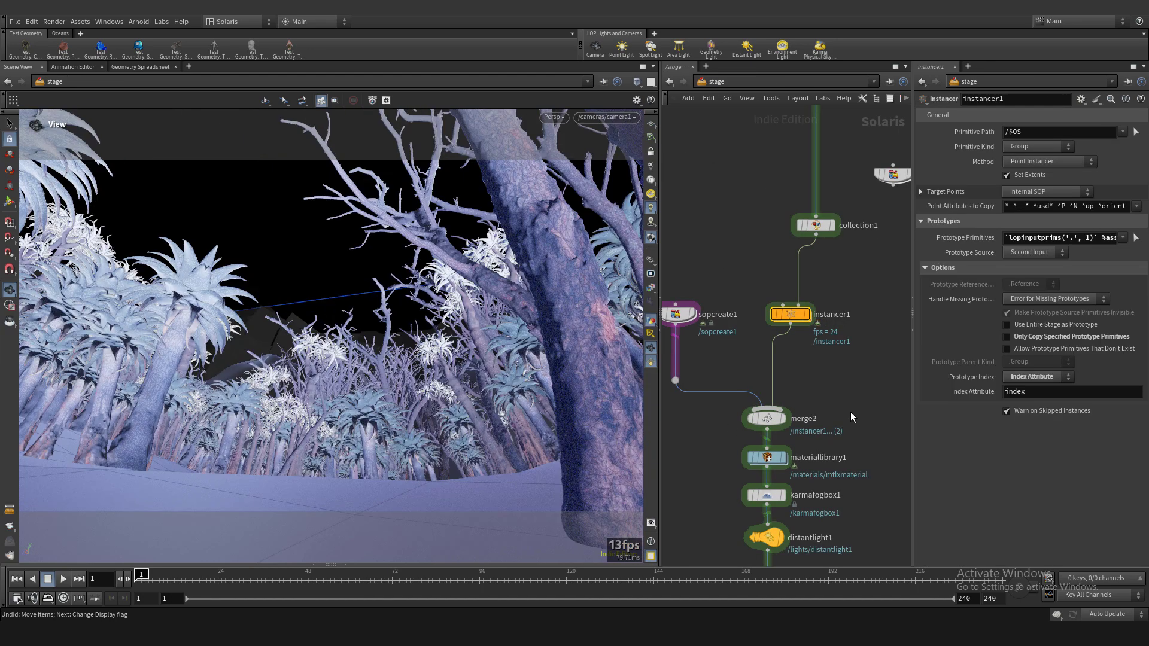
middle_click_drag(850, 411, 859, 261)
scroll(747, 400, "down", 3)
middle_click_drag(757, 376, 753, 455)
scroll(745, 319, "down", 2)
middle_click_drag(746, 319, 748, 348)
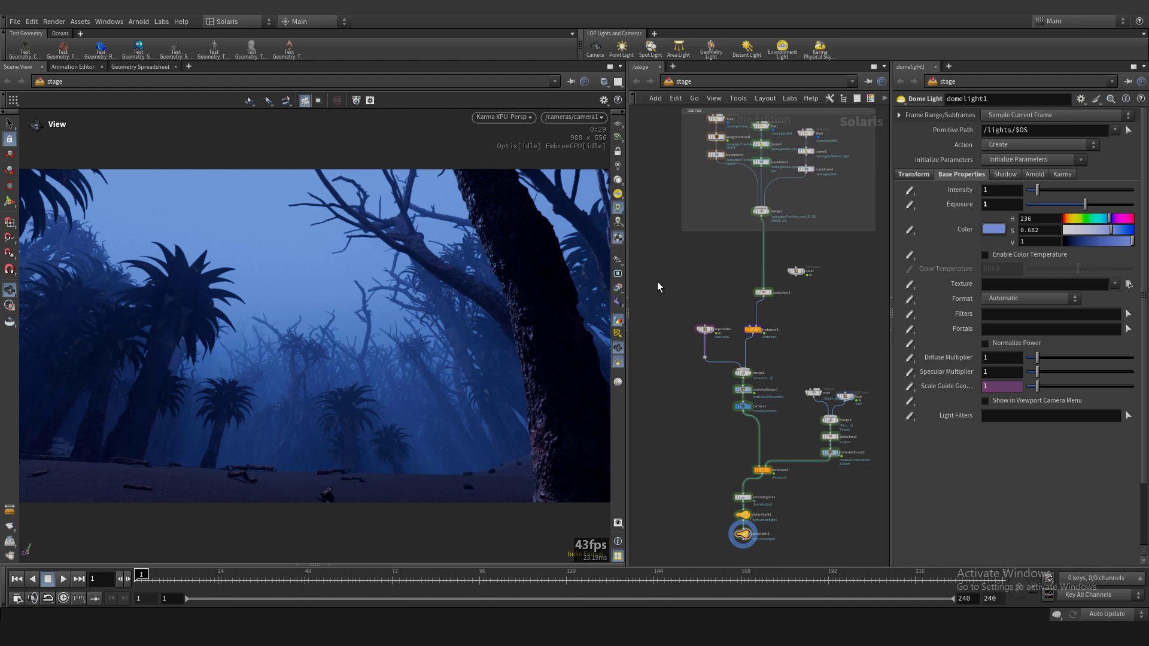
- Switch the camera1 view from the Karma XPU render to the standard viewport display
left_click(504, 117)
left_click(497, 133)
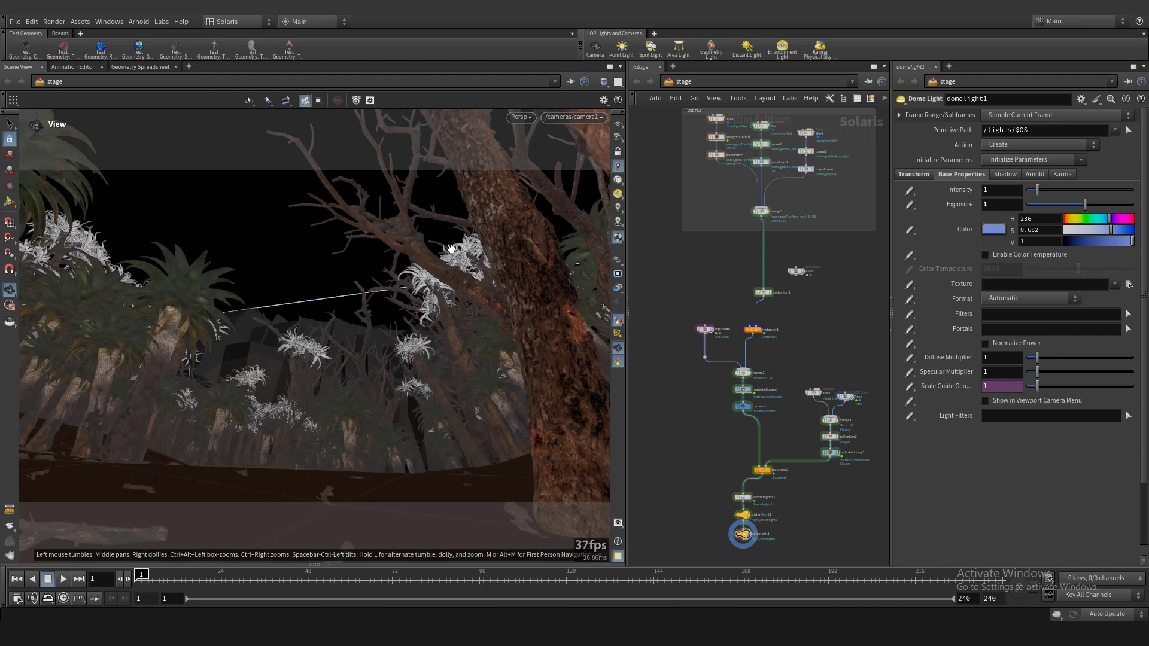